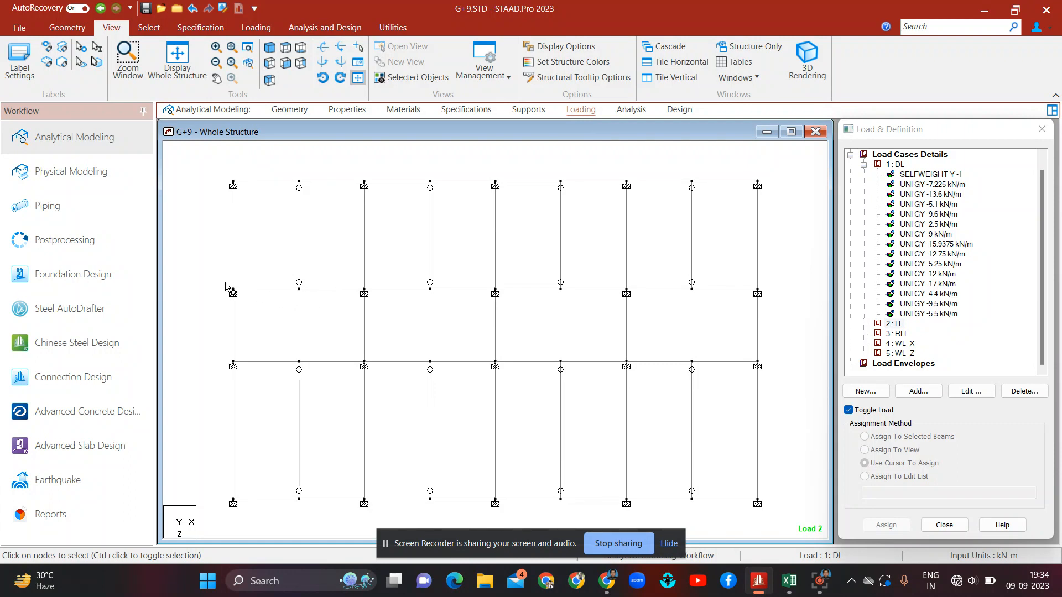
# Step: Select the four beams framing the staircase bay in the plan view
pyautogui.moveTo(222, 281); pyautogui.dragTo(370, 364)
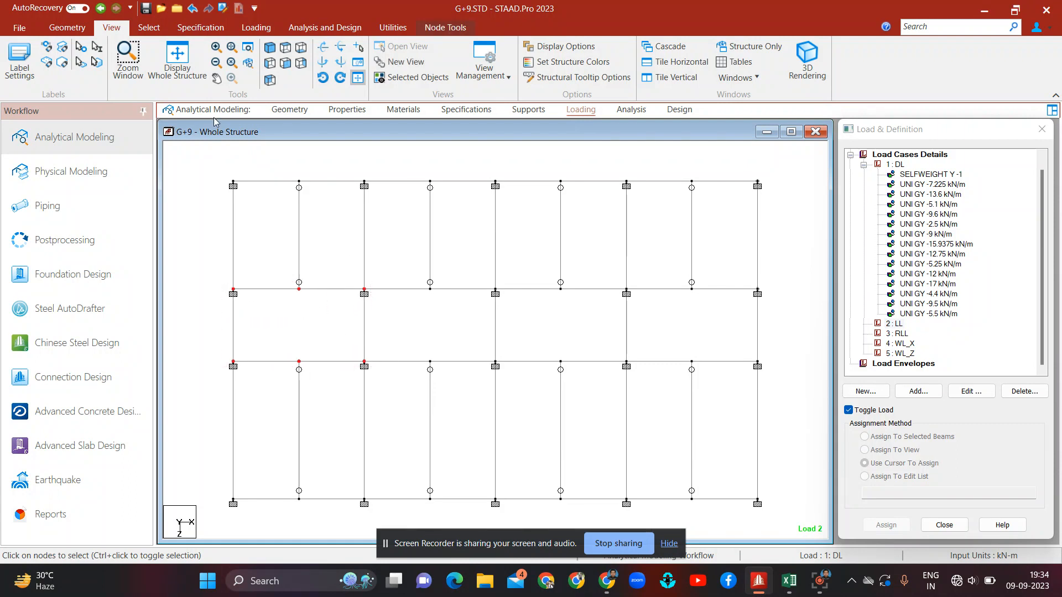
pyautogui.click(156, 33)
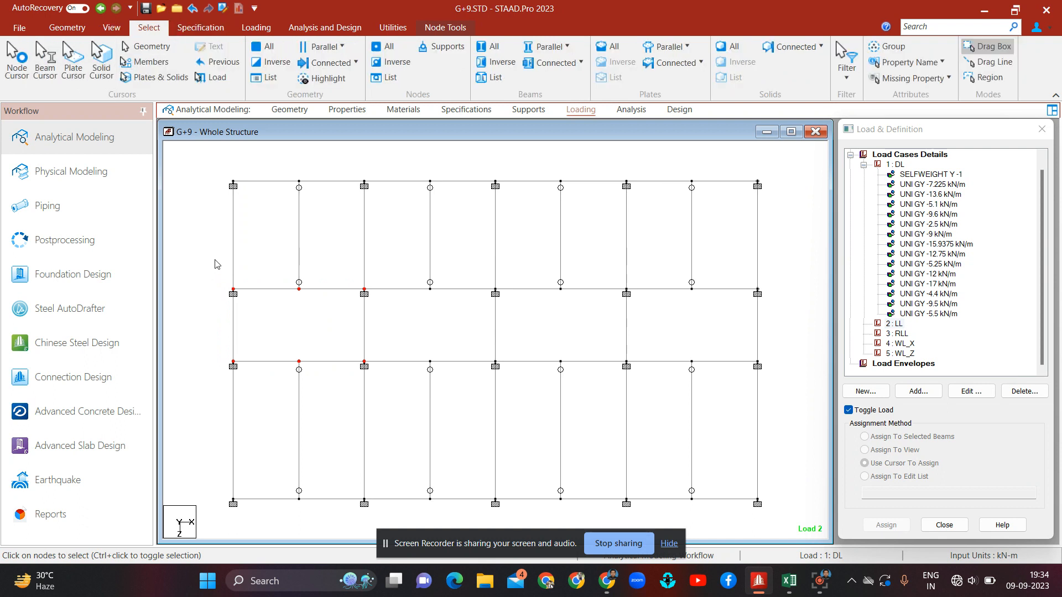
pyautogui.click(219, 284)
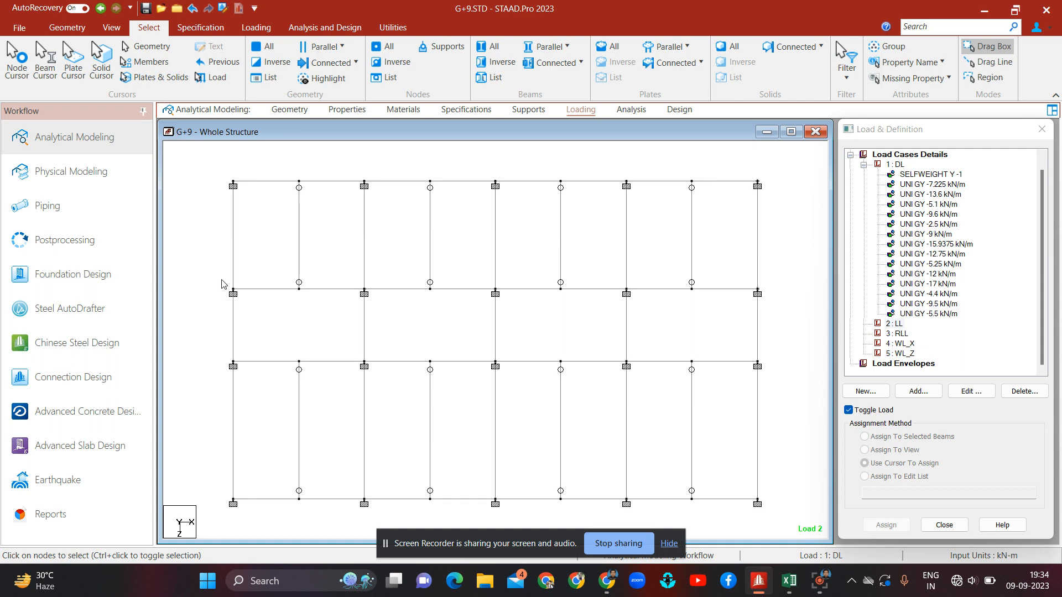
pyautogui.moveTo(379, 370); pyautogui.dragTo(221, 280)
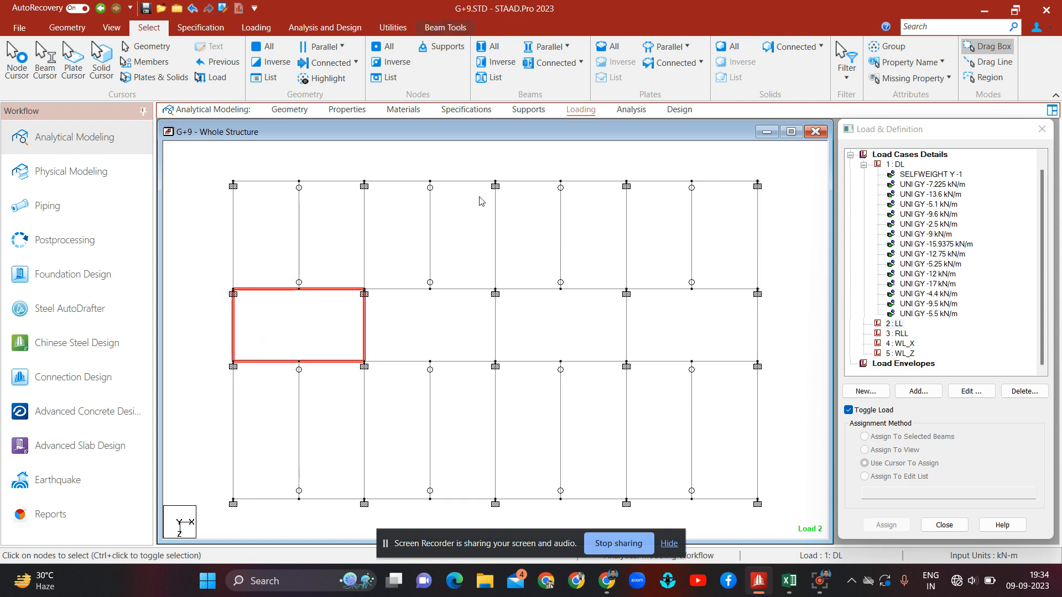
# Step: Display only the selected staircase bay beams
pyautogui.click(112, 27)
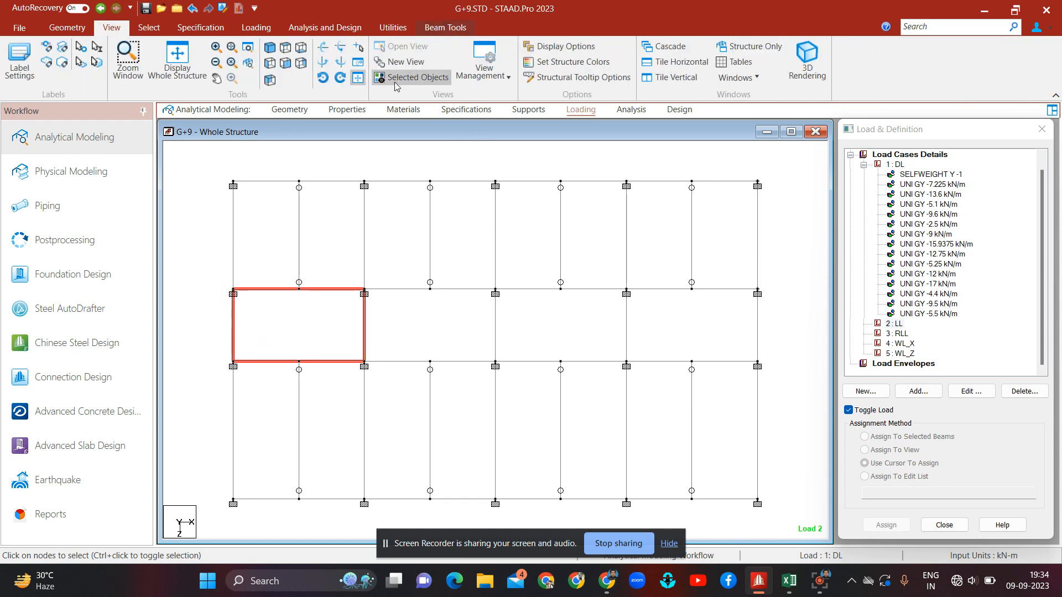
pyautogui.click(437, 83)
pyautogui.click(438, 114)
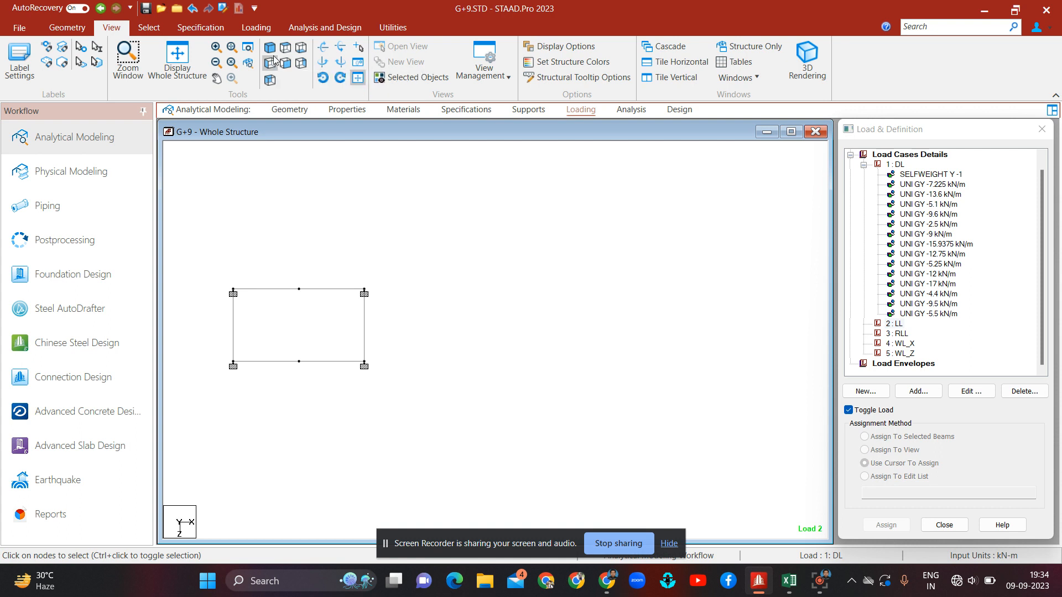
# Step: Narrow the selection to the bay beams parallel to the Z axis
pyautogui.click(155, 27)
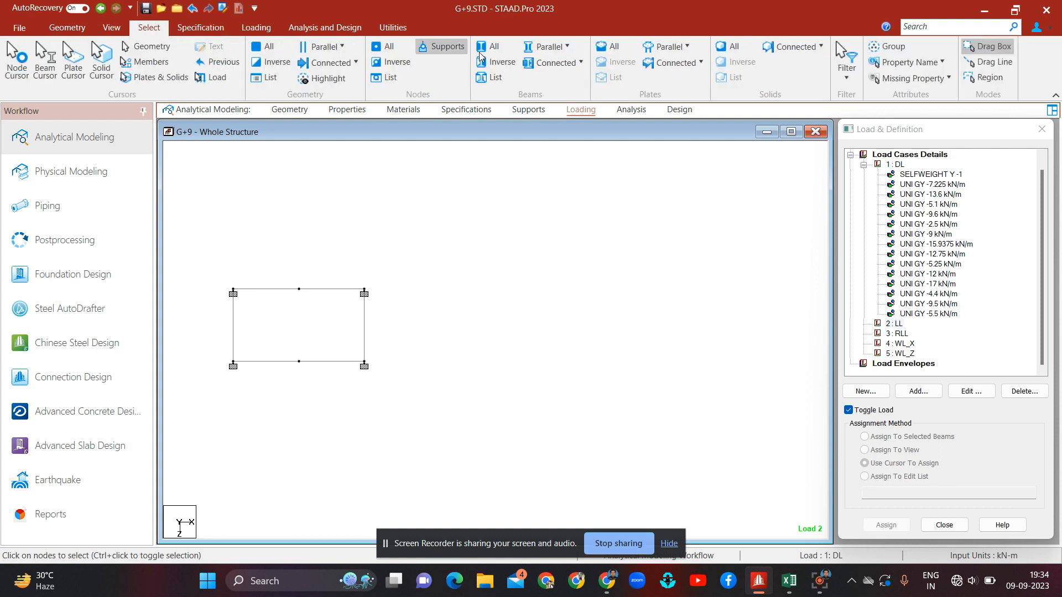
pyautogui.click(567, 48)
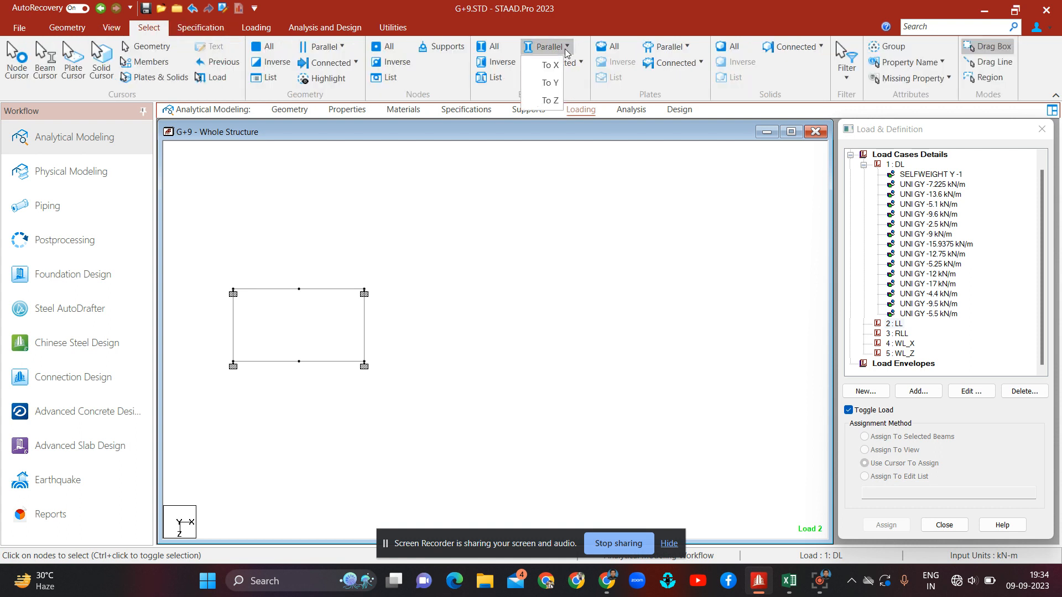
pyautogui.click(556, 102)
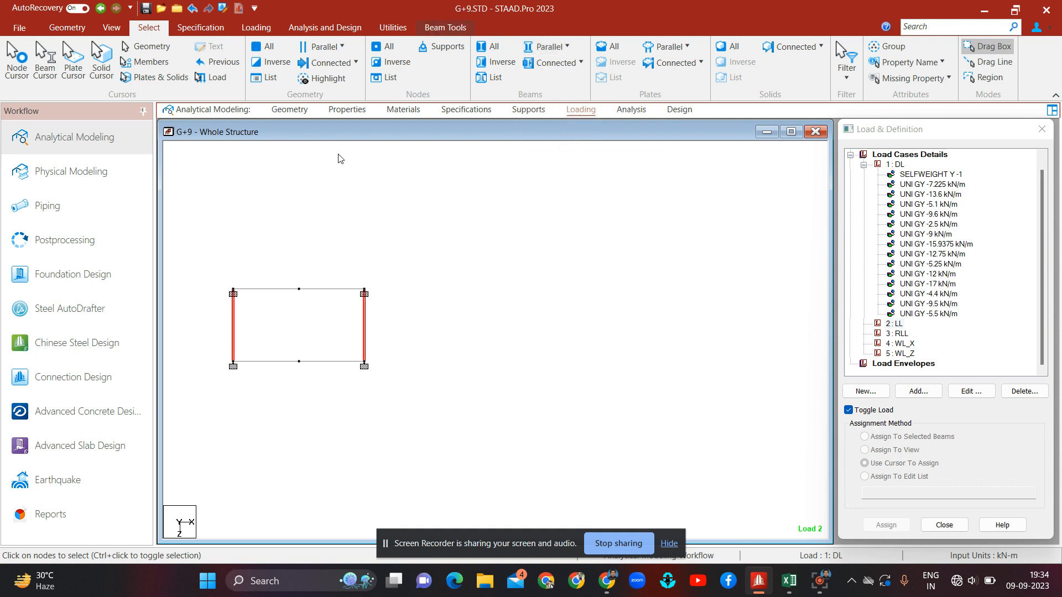
# Step: Isolate the Z-parallel stair beams, select them on every floor from an elevation, and show them isometrically
pyautogui.click(113, 28)
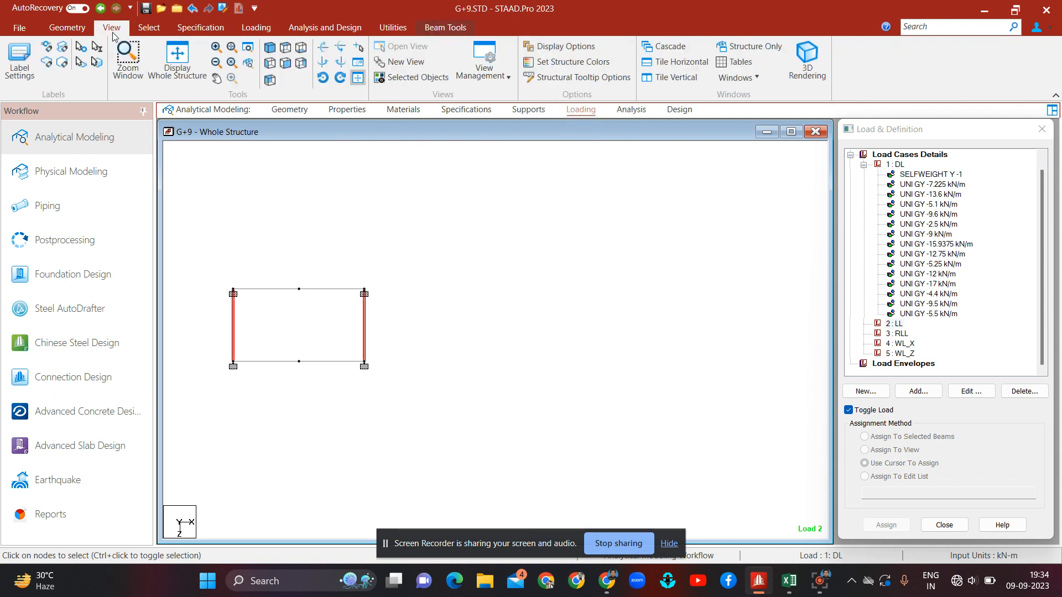
pyautogui.click(411, 80)
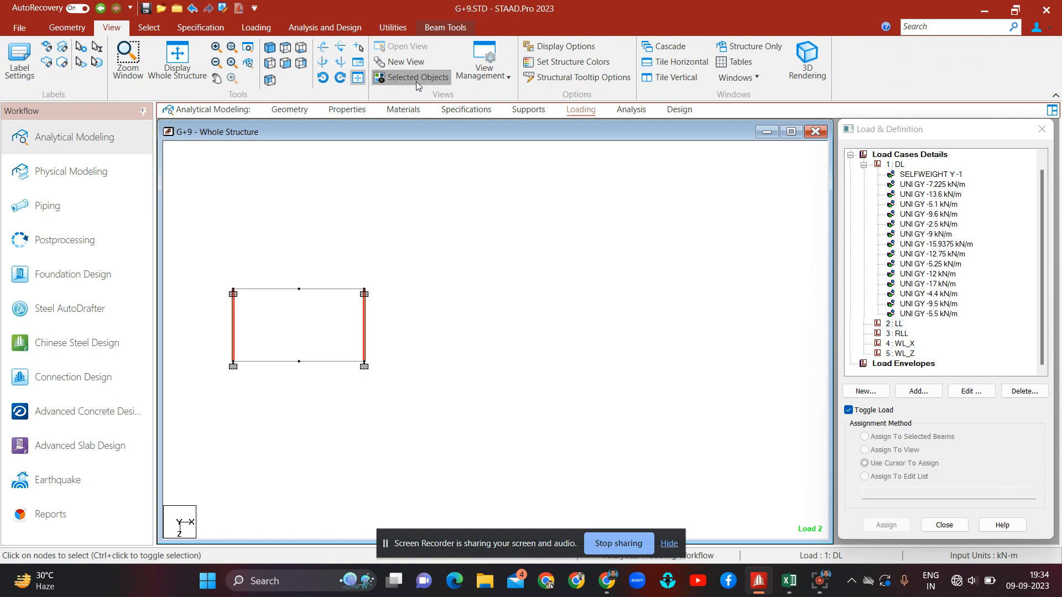
pyautogui.click(285, 66)
pyautogui.click(553, 270)
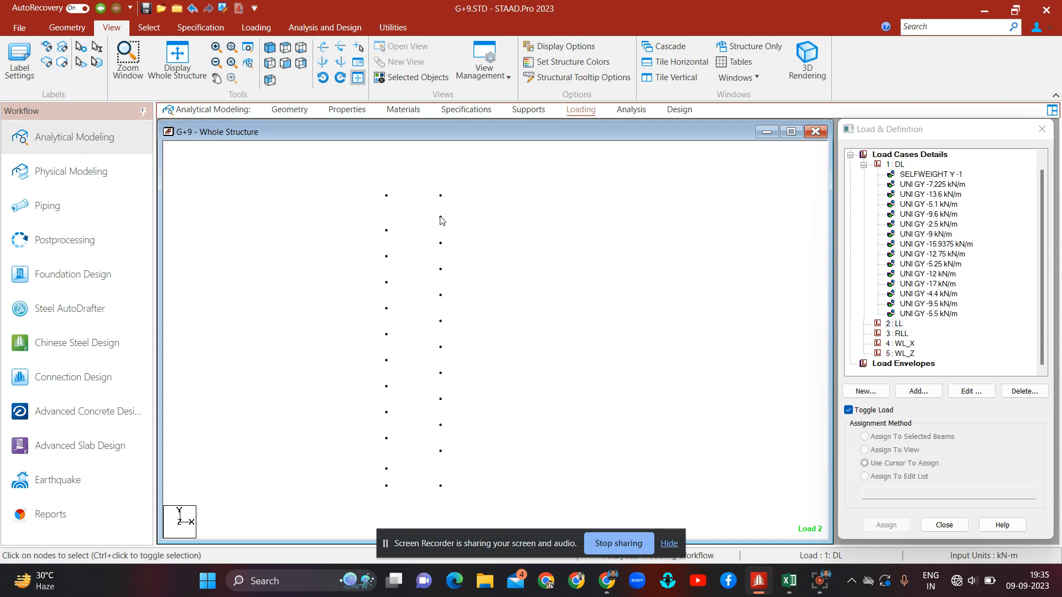
pyautogui.moveTo(452, 211); pyautogui.dragTo(448, 490)
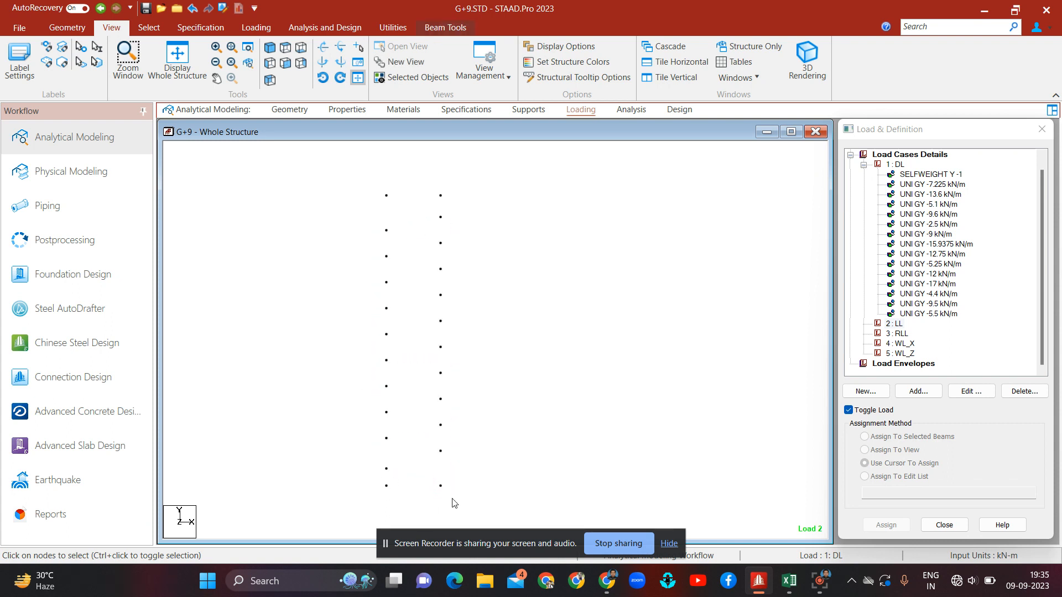
pyautogui.click(271, 49)
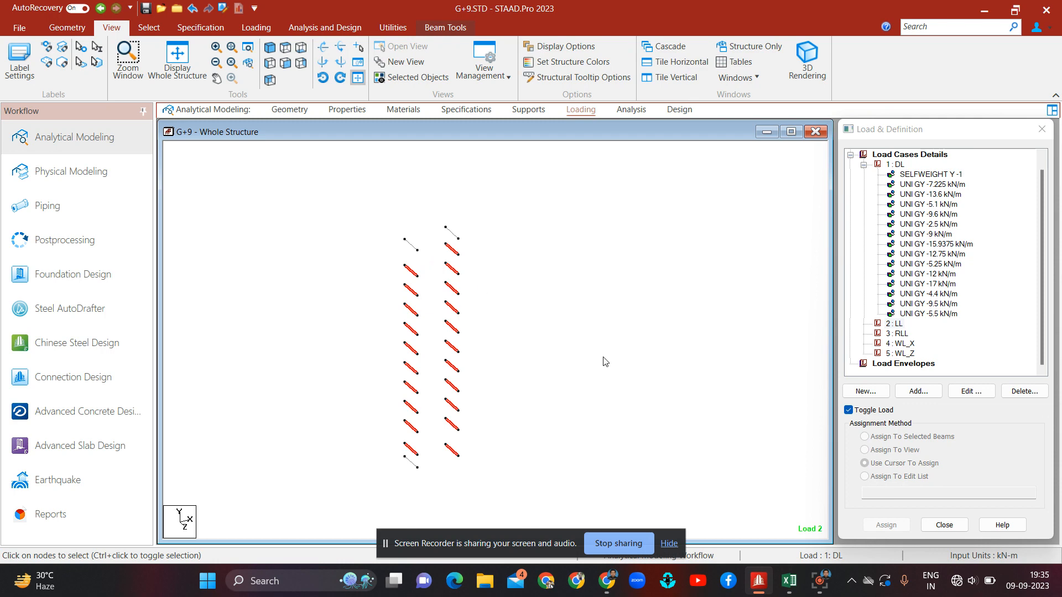
# Step: Review the stair support reactions on the STAIR-LOAD sheet of the load calculation workbook, then return to STAAD.Pro
pyautogui.moveTo(785, 585)
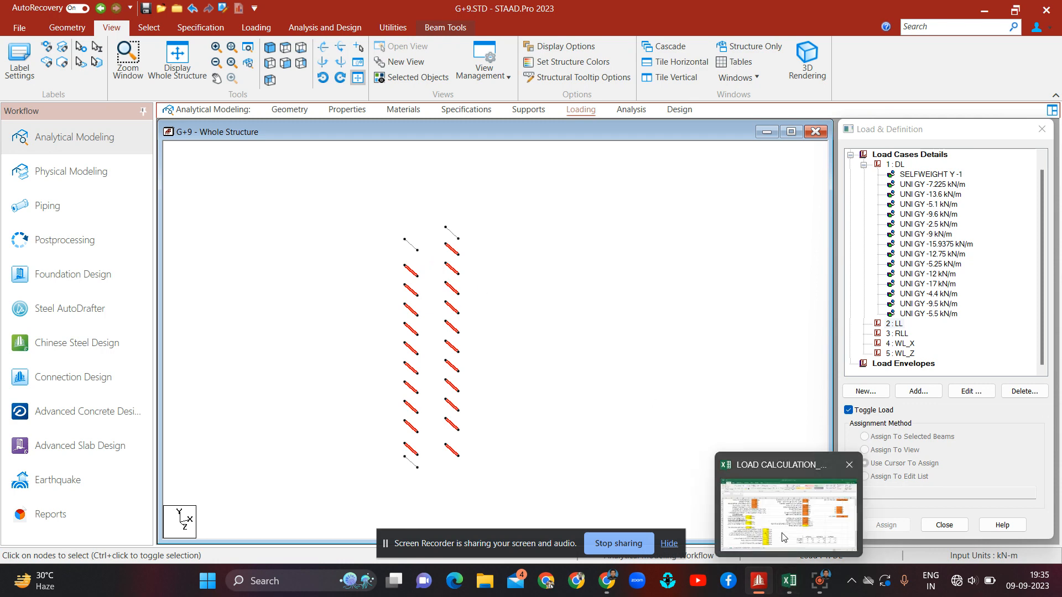
pyautogui.click(788, 512)
pyautogui.click(153, 541)
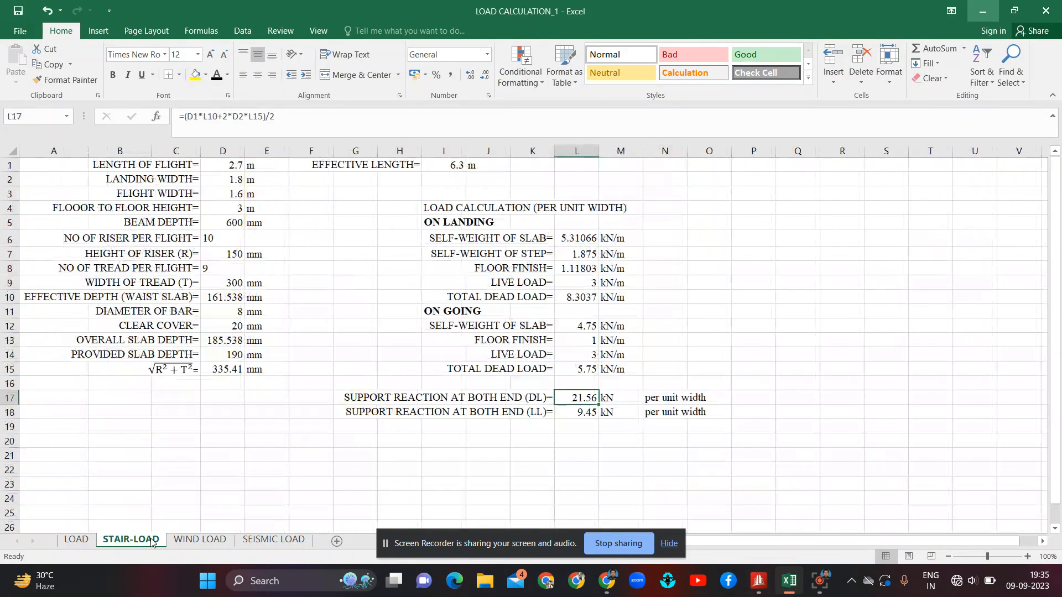
pyautogui.click(539, 471)
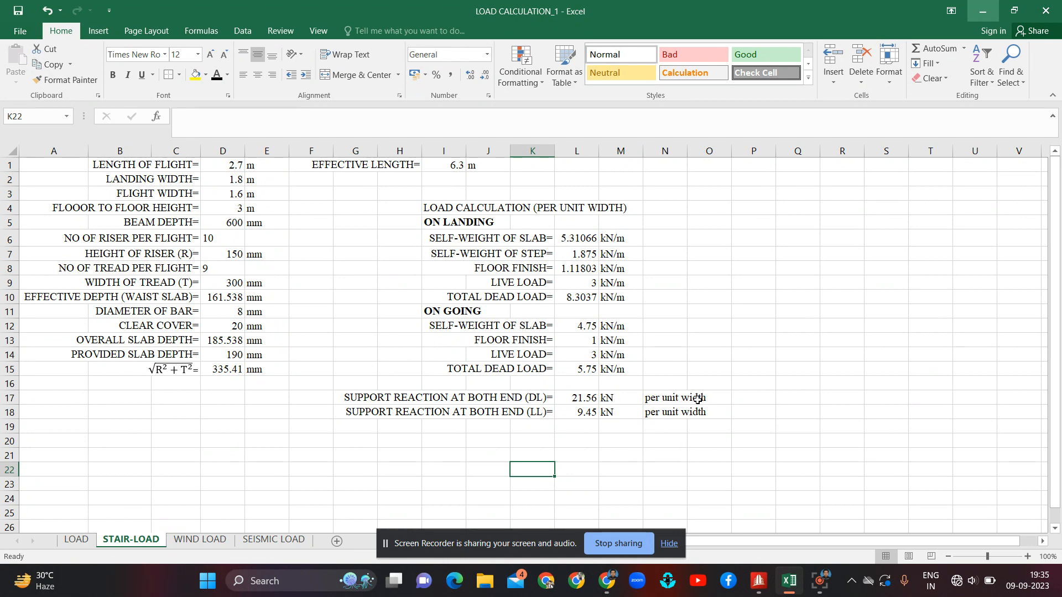
pyautogui.moveTo(768, 582)
pyautogui.click(765, 551)
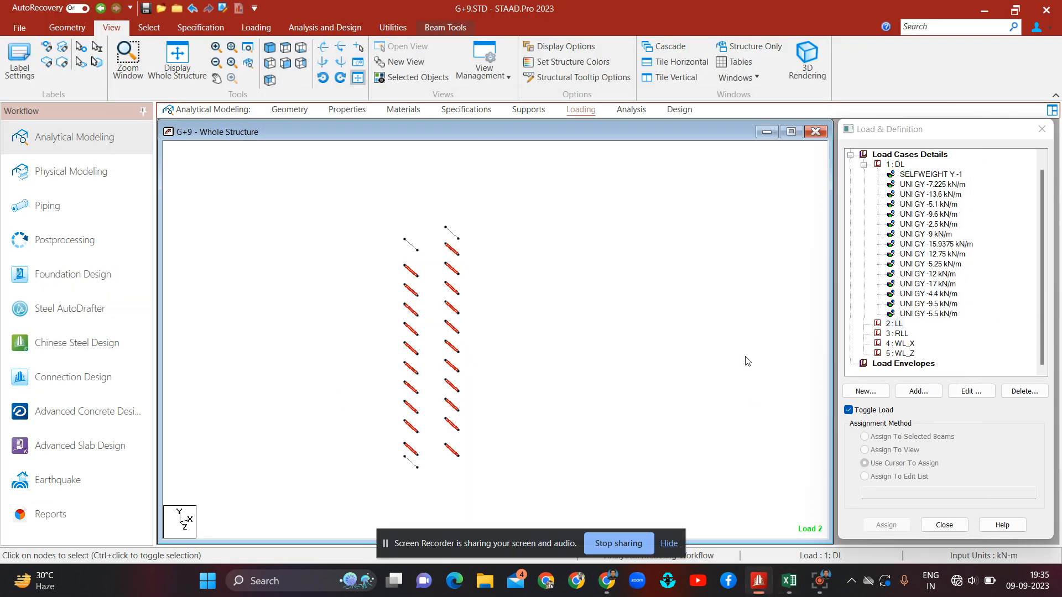
# Step: Add a uniform member force of -21.56 kN/m in GY to the DL load case
pyautogui.click(899, 164)
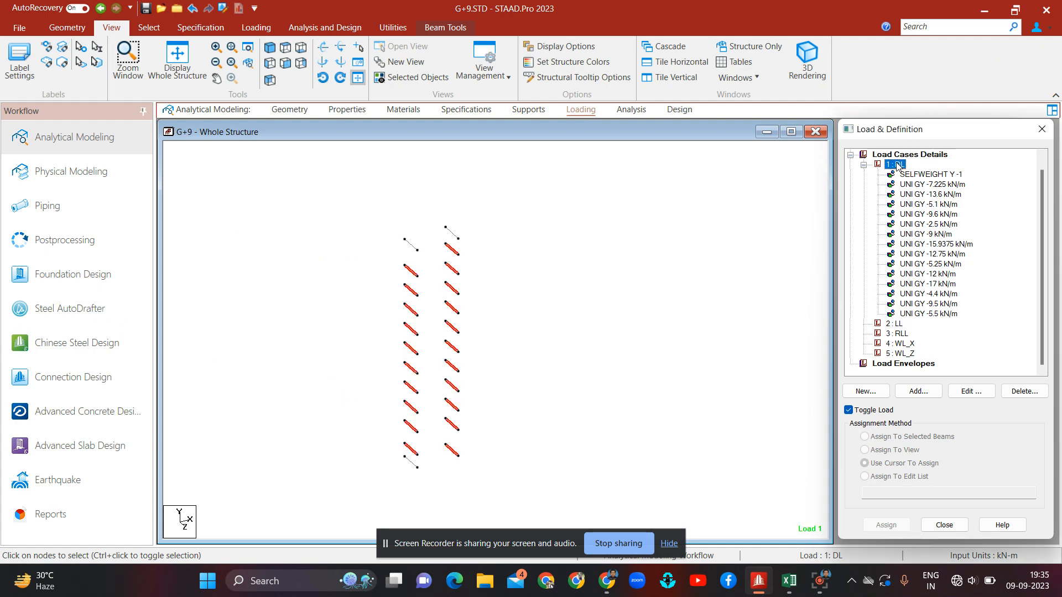
pyautogui.click(919, 392)
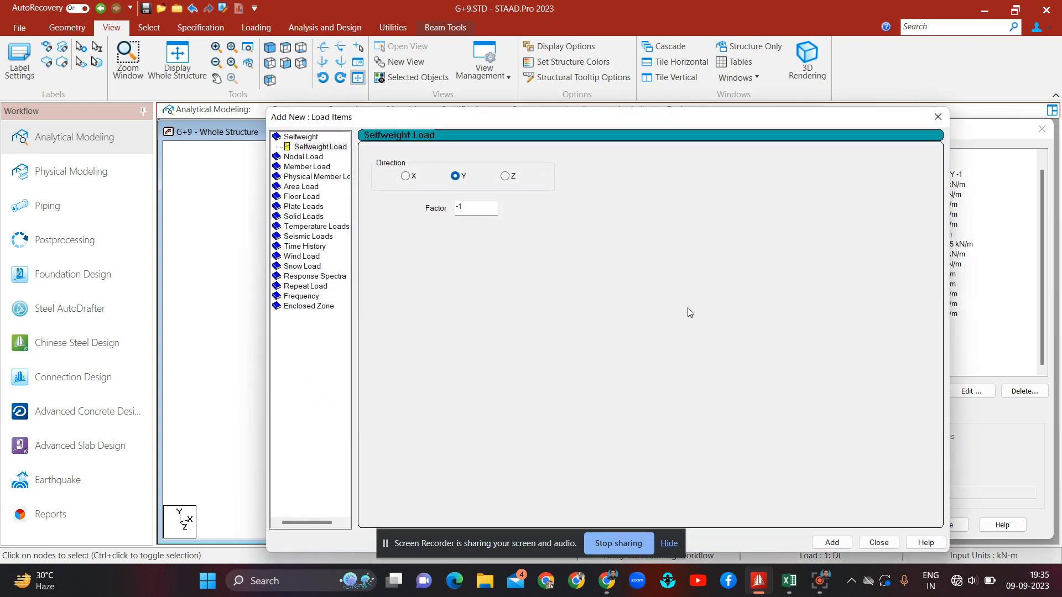
pyautogui.click(307, 167)
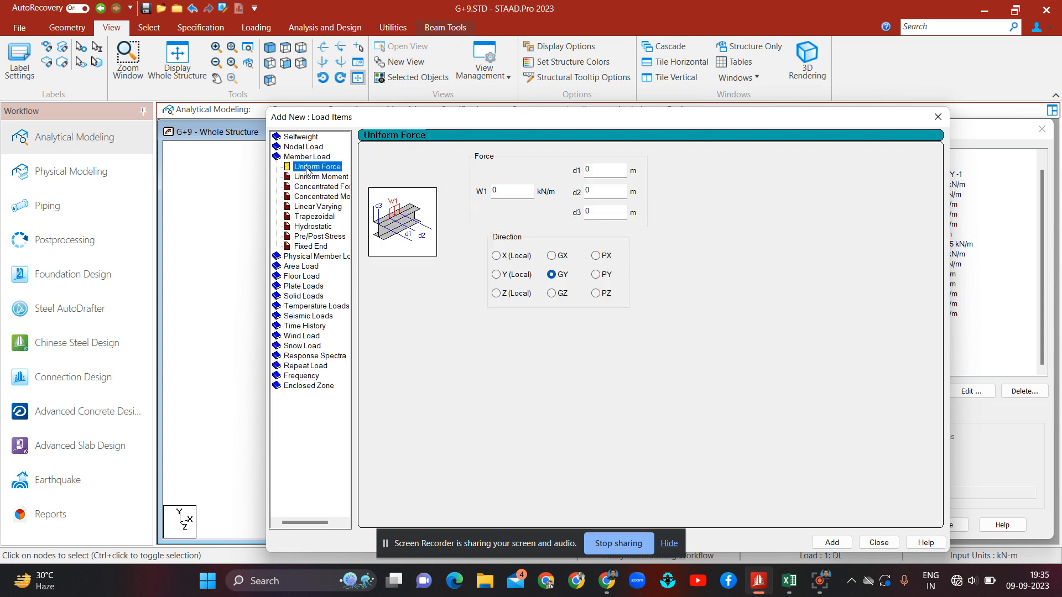
pyautogui.click(509, 194)
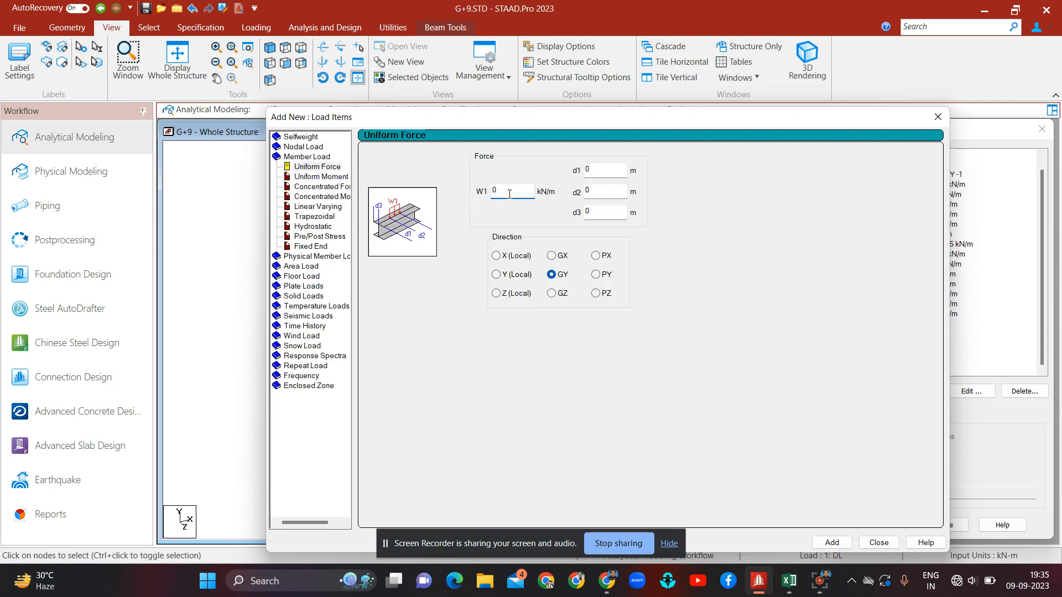
pyautogui.press('BackSpace')
pyautogui.click(832, 543)
pyautogui.click(880, 543)
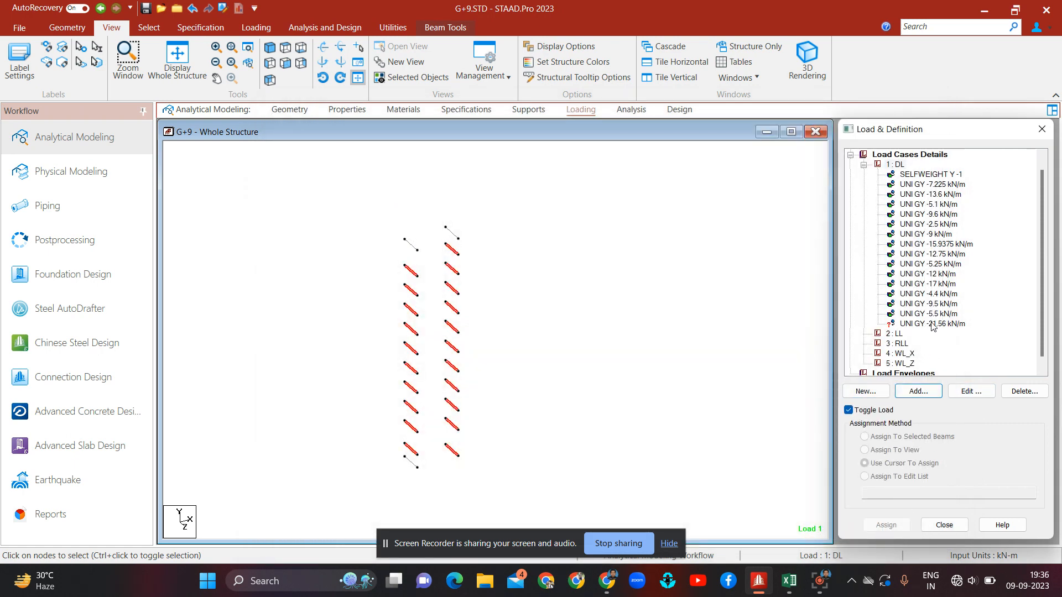
# Step: Assign the -21.56 kN/m uniform load to the selected stair beams
pyautogui.click(931, 325)
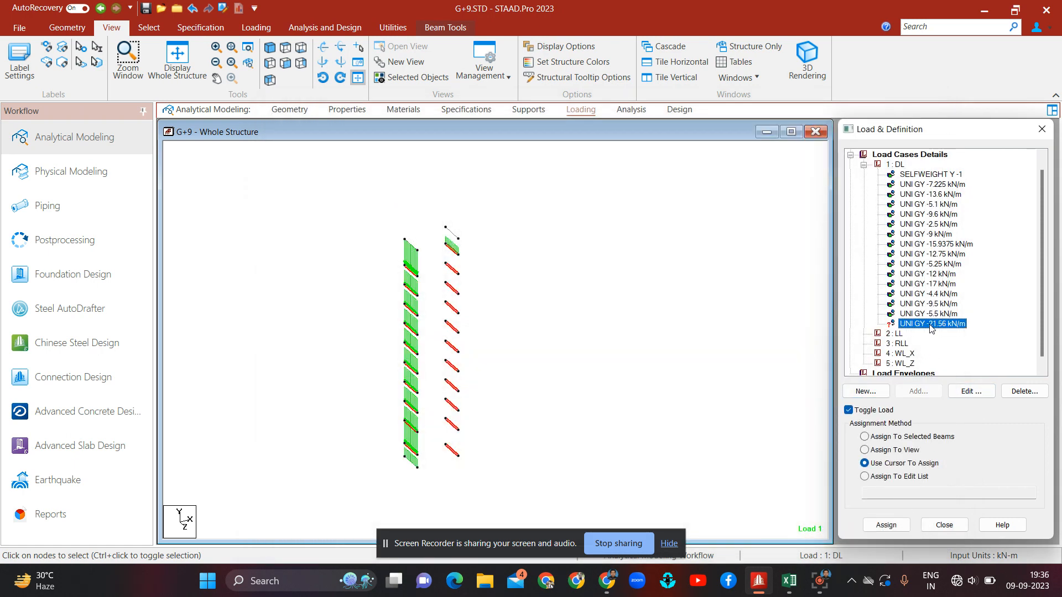
pyautogui.click(912, 438)
pyautogui.click(902, 530)
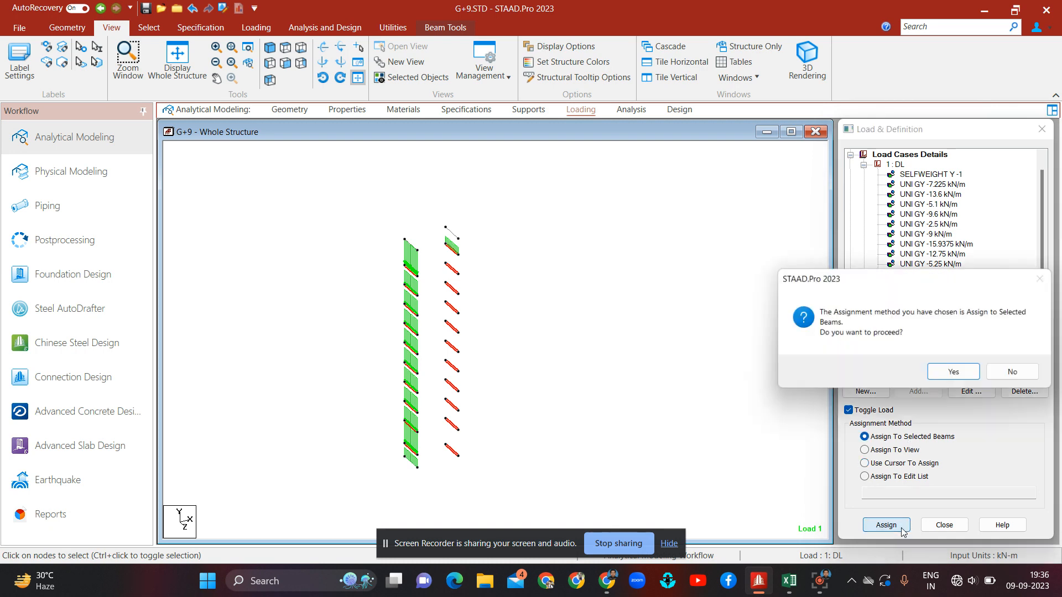
pyautogui.click(945, 375)
pyautogui.click(593, 338)
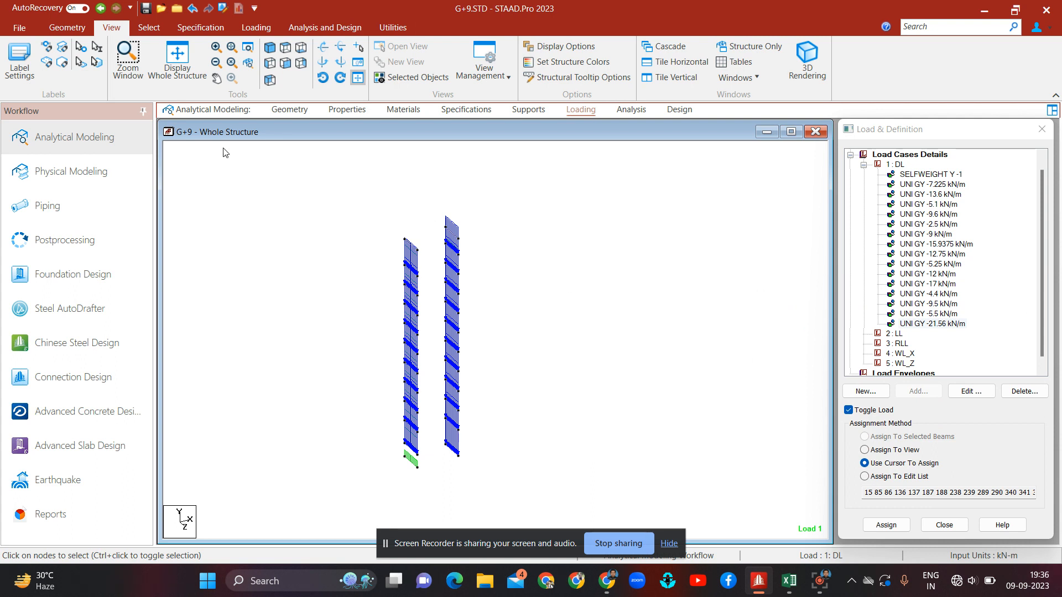
# Step: Display the whole structure in plan and box-select rows of floor beams to inspect them
pyautogui.click(187, 71)
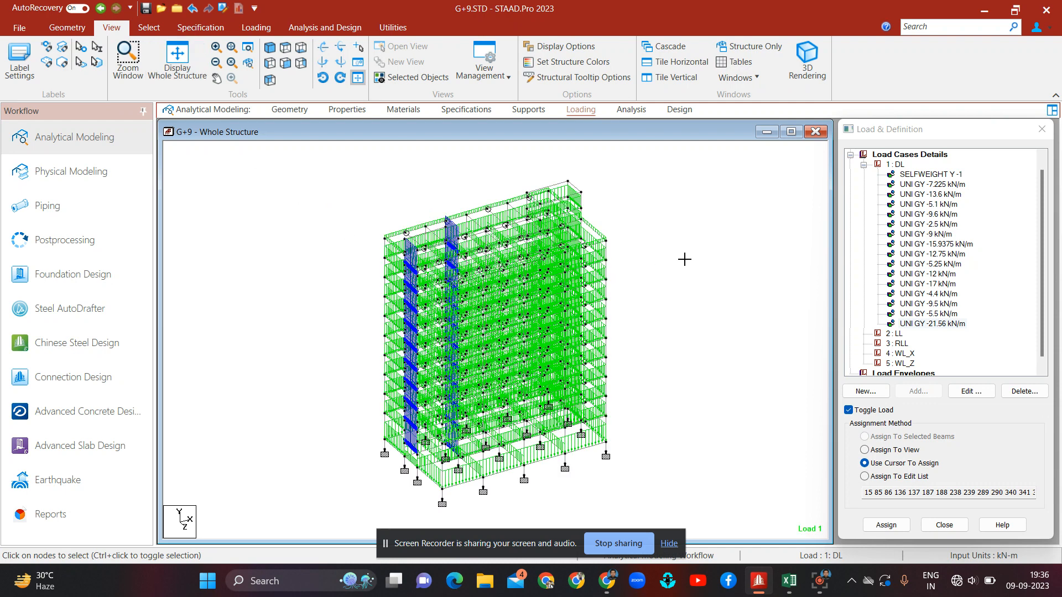
pyautogui.click(897, 165)
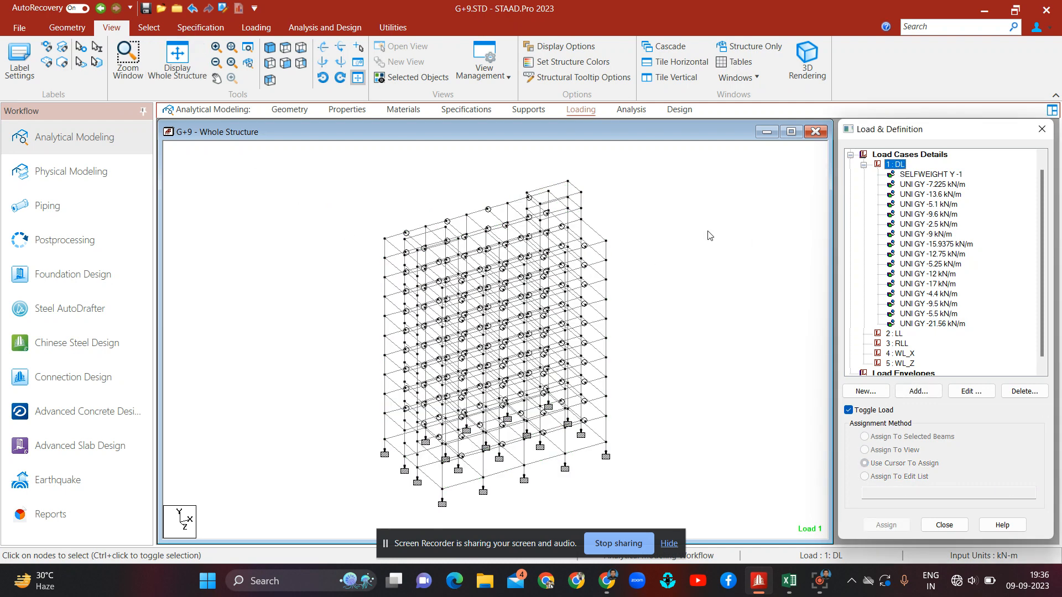
pyautogui.click(286, 48)
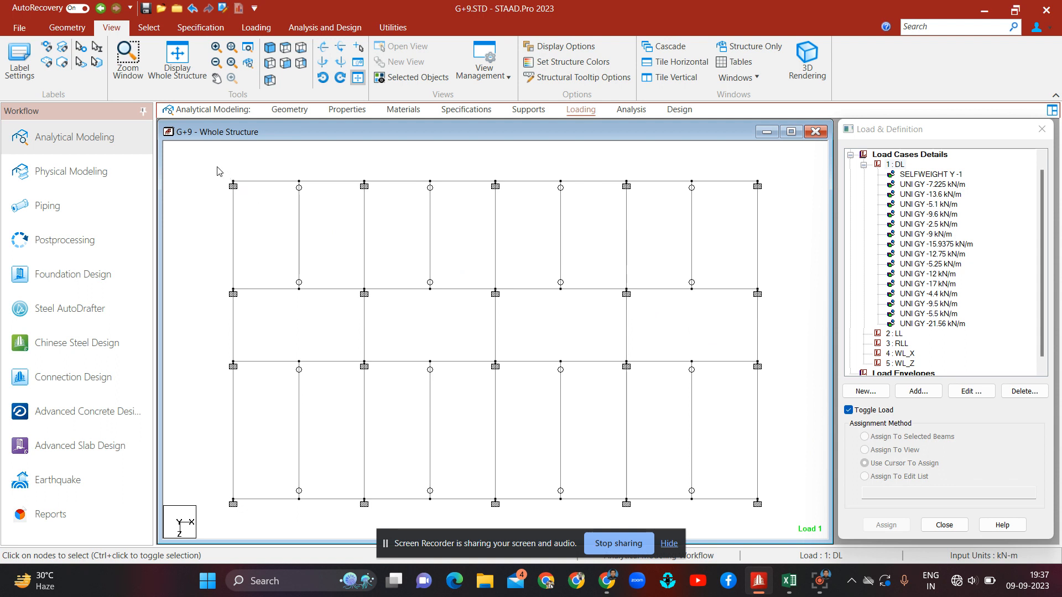
pyautogui.moveTo(215, 168); pyautogui.dragTo(767, 298)
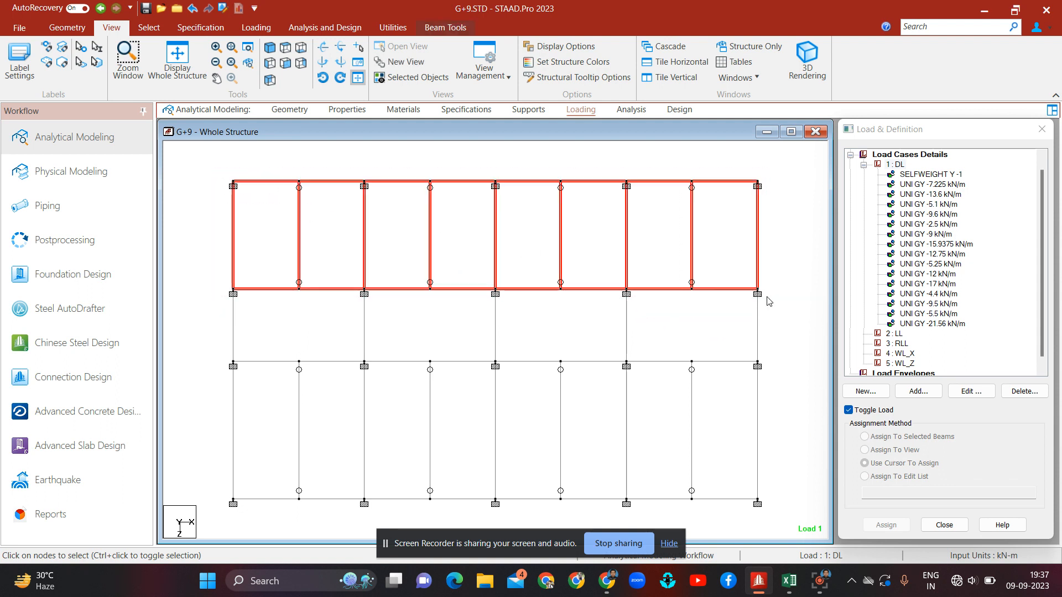
pyautogui.click(711, 216)
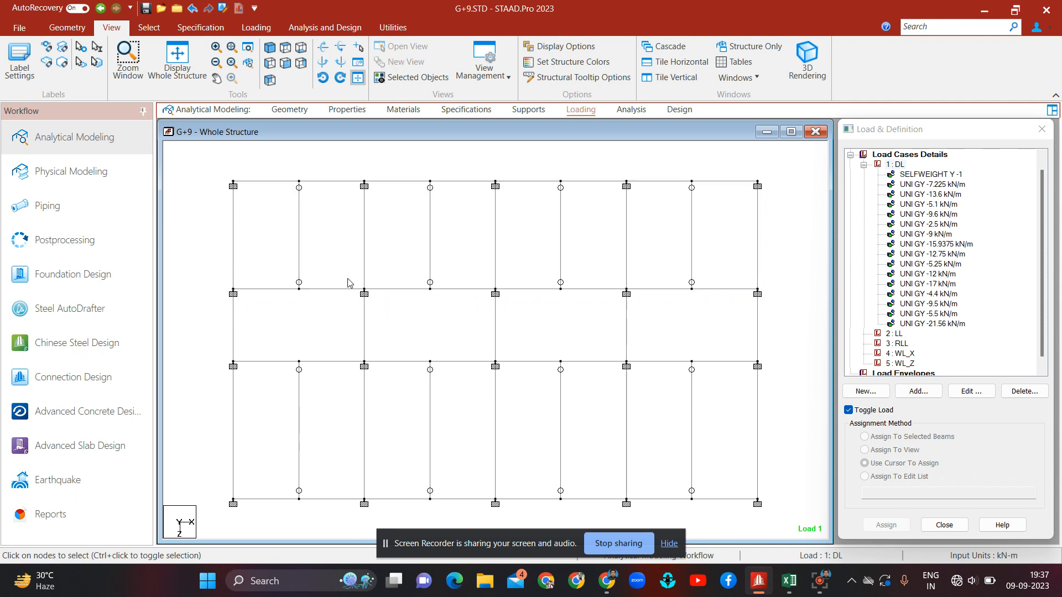
pyautogui.moveTo(344, 275); pyautogui.dragTo(637, 375)
pyautogui.click(260, 331)
pyautogui.moveTo(208, 357); pyautogui.dragTo(768, 516)
pyautogui.click(778, 407)
# Step: Inspect the properties of the corner beam and the corner node in the plan
pyautogui.doubleClick(237, 182)
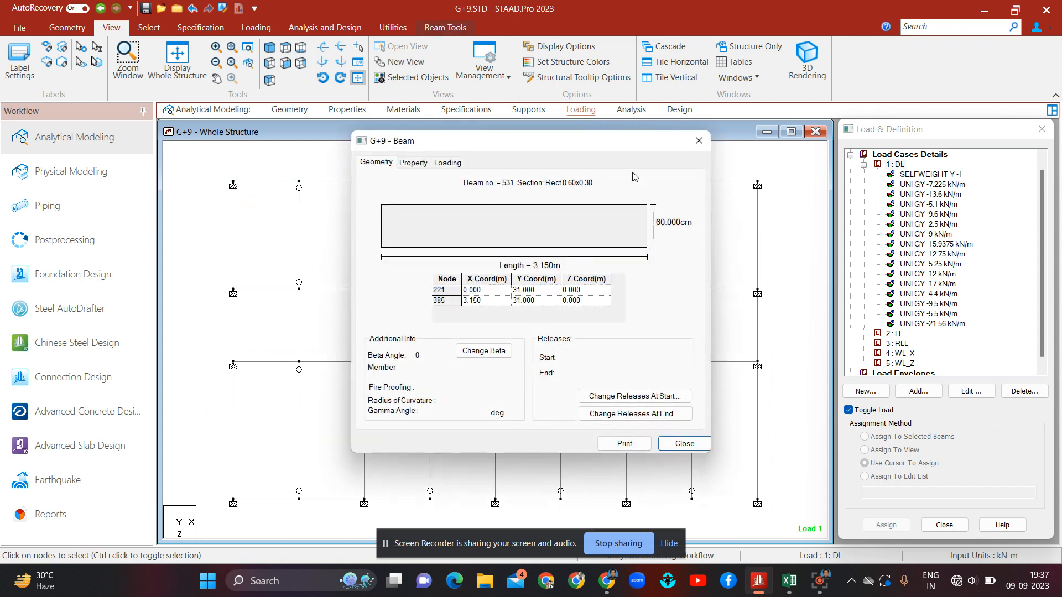
pyautogui.click(700, 140)
pyautogui.click(149, 27)
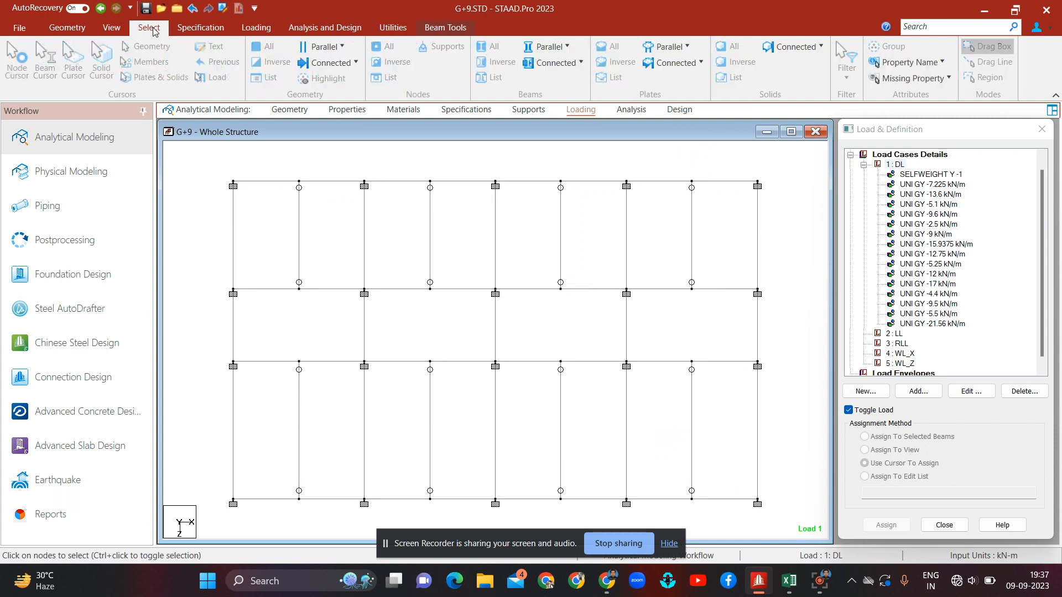
pyautogui.doubleClick(233, 182)
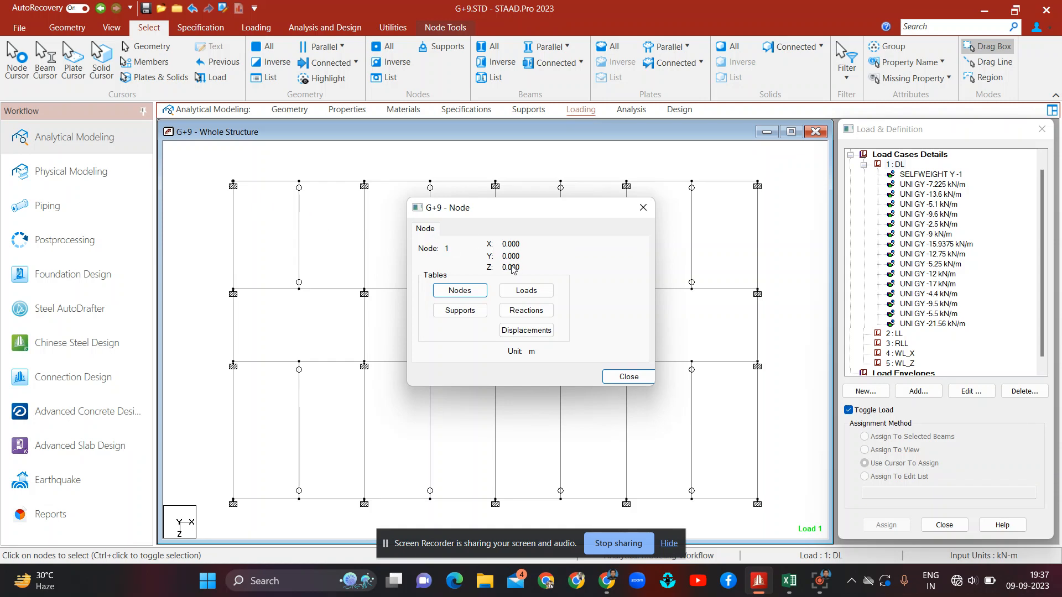
# Step: Inspect the coordinates of the node at the far corner of the floor plan
pyautogui.click(628, 376)
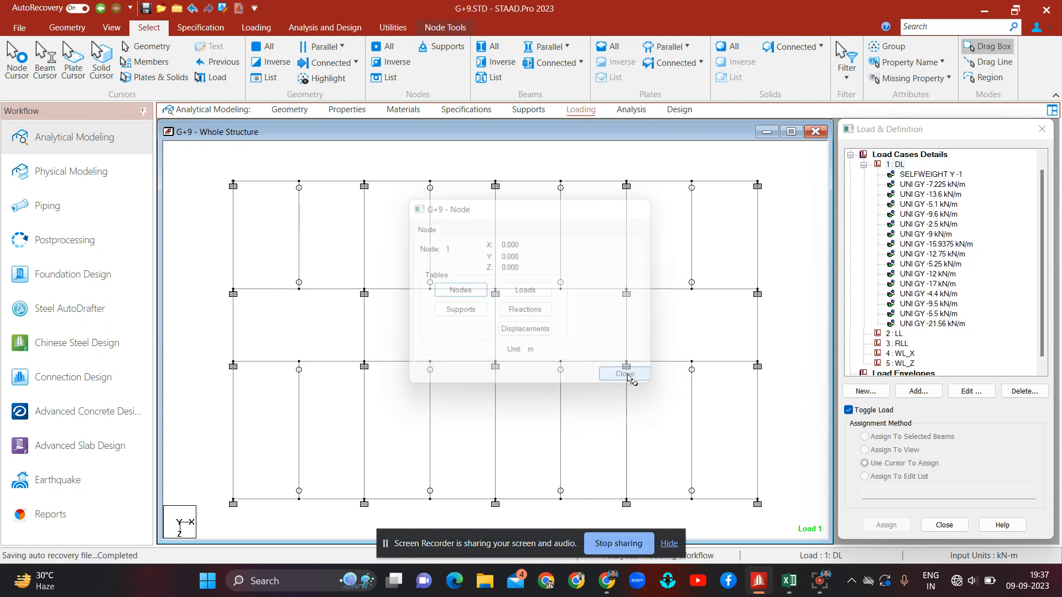
pyautogui.doubleClick(758, 290)
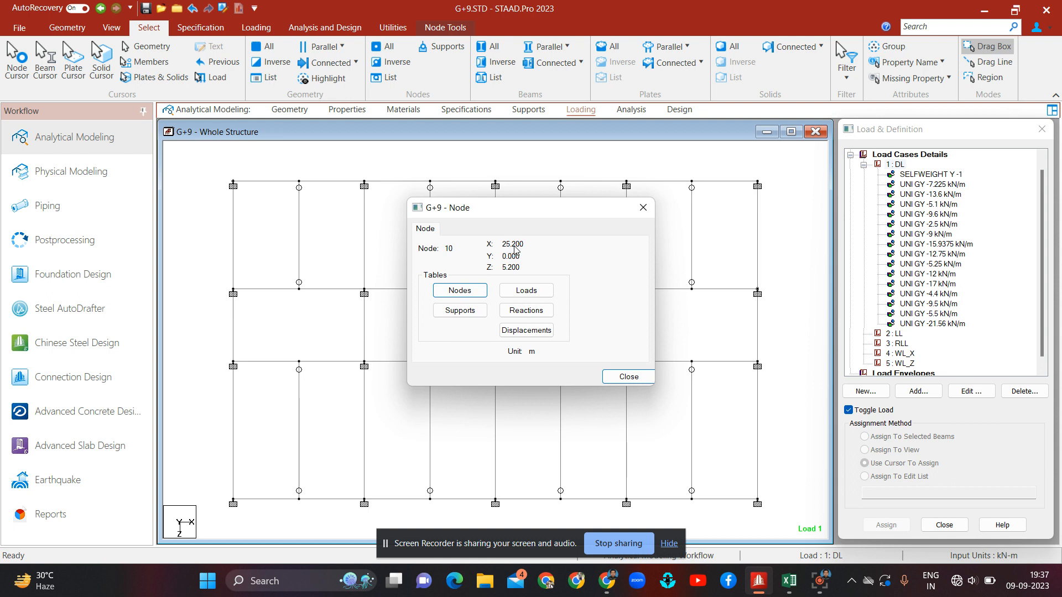
pyautogui.click(643, 208)
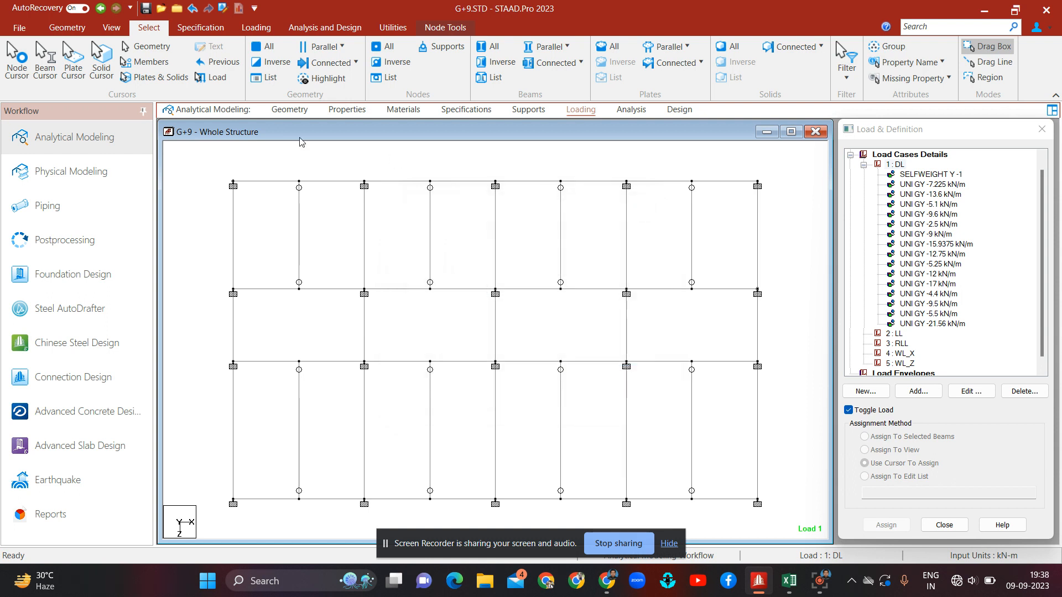
# Step: Switch to a front elevation and inspect the coordinates of the bottom and top corner nodes
pyautogui.click(112, 29)
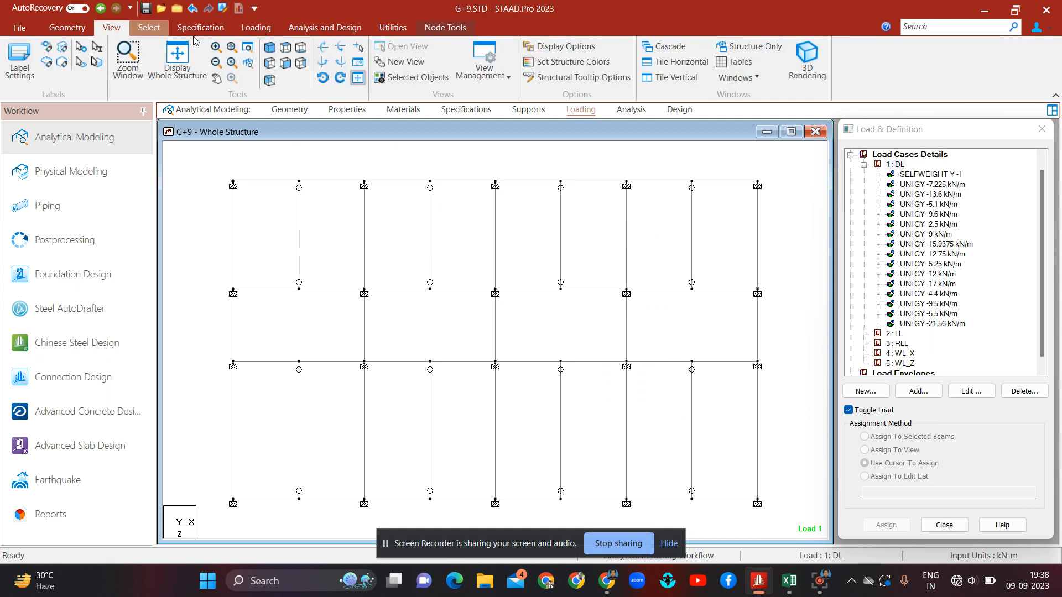
pyautogui.click(286, 63)
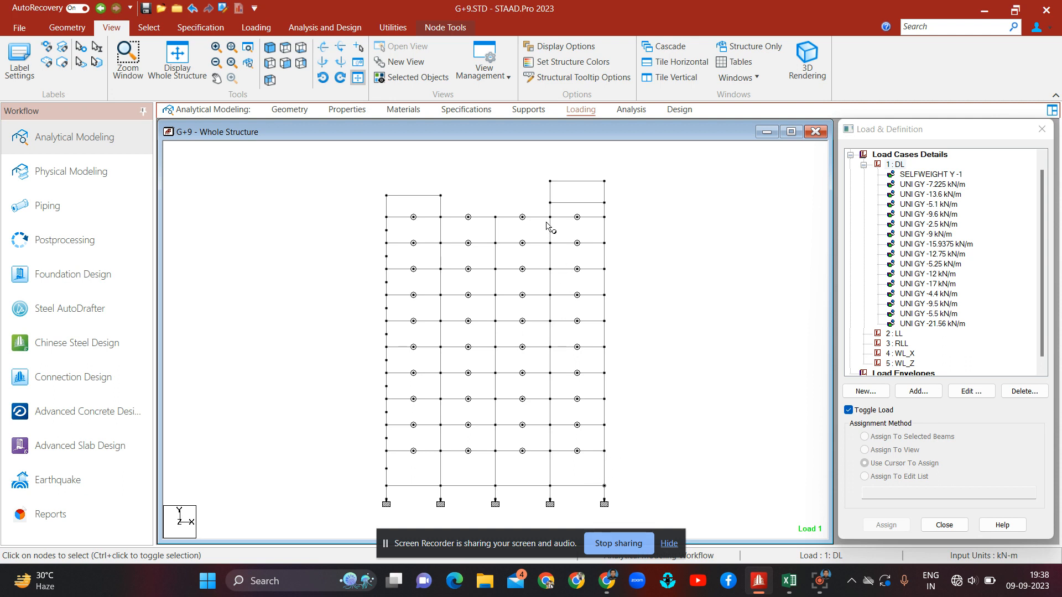
pyautogui.doubleClick(606, 452)
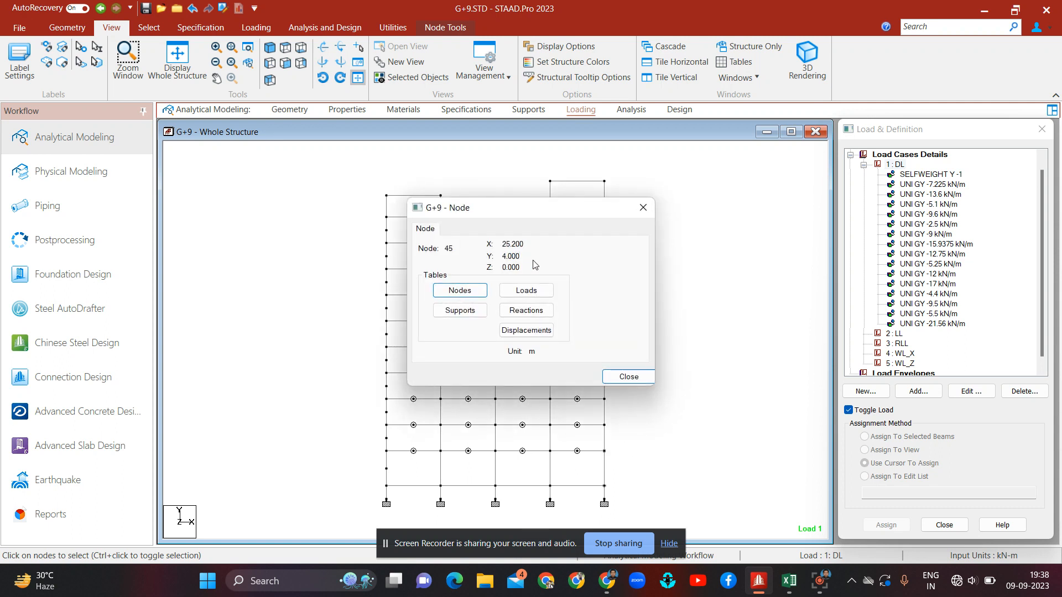
pyautogui.click(642, 207)
pyautogui.doubleClick(605, 217)
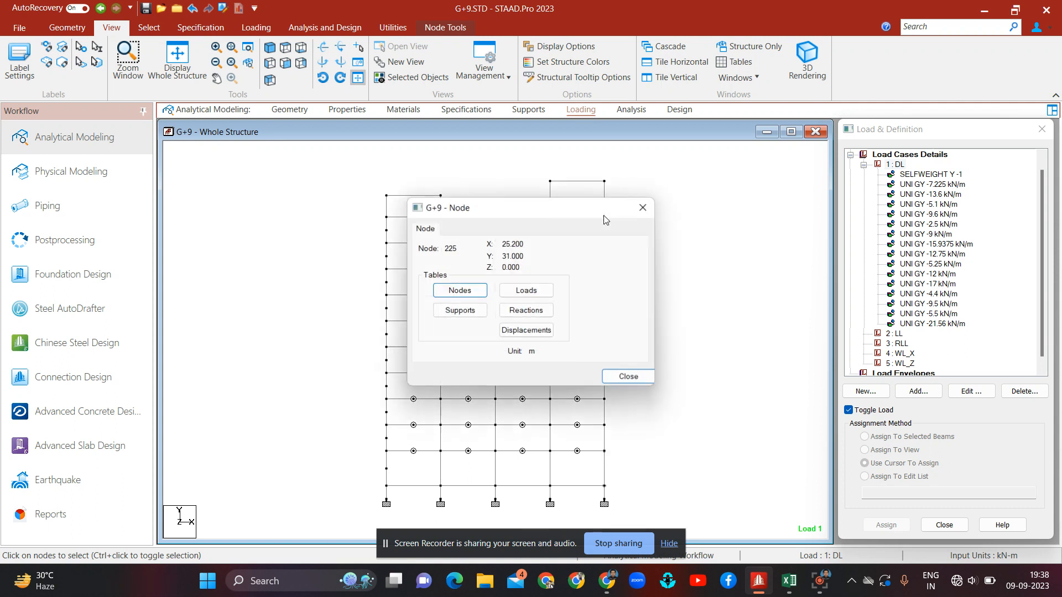
pyautogui.click(643, 207)
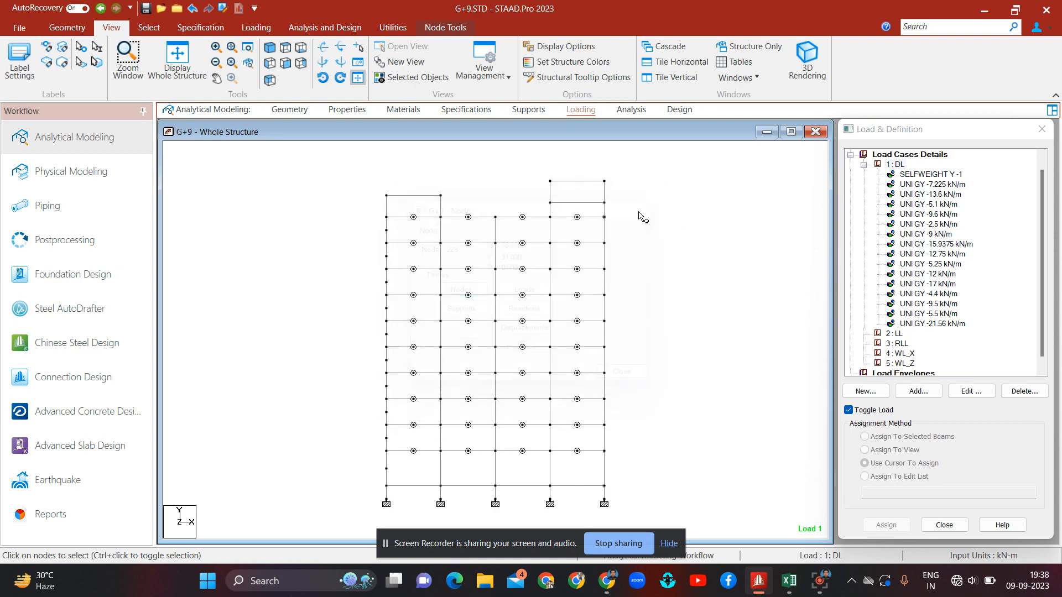
# Step: Review the total dead load and the block coordinate ranges on the LOAD sheet of the Excel workbook
pyautogui.click(788, 581)
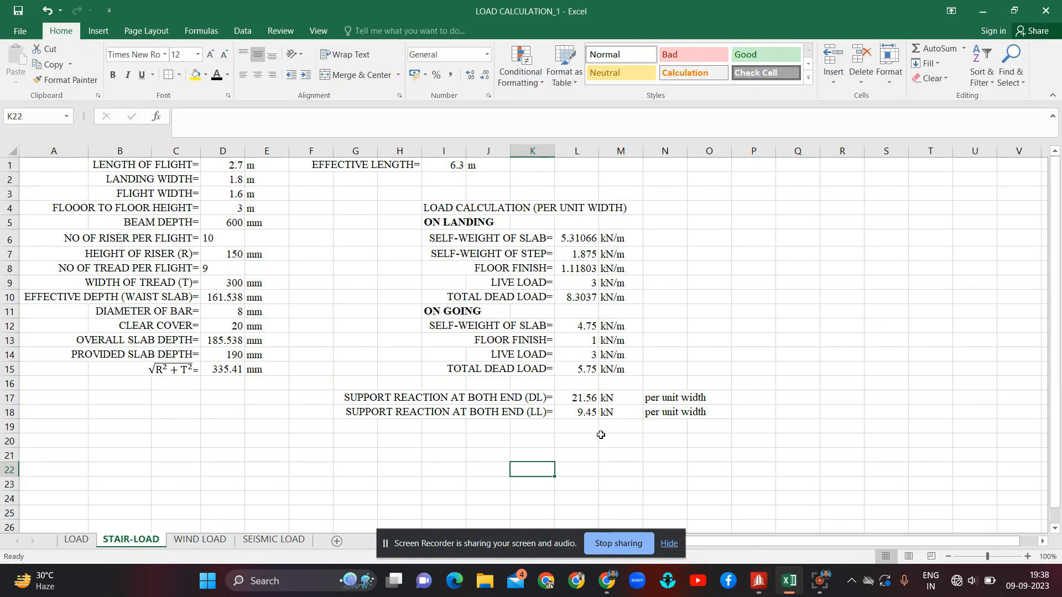
pyautogui.click(76, 540)
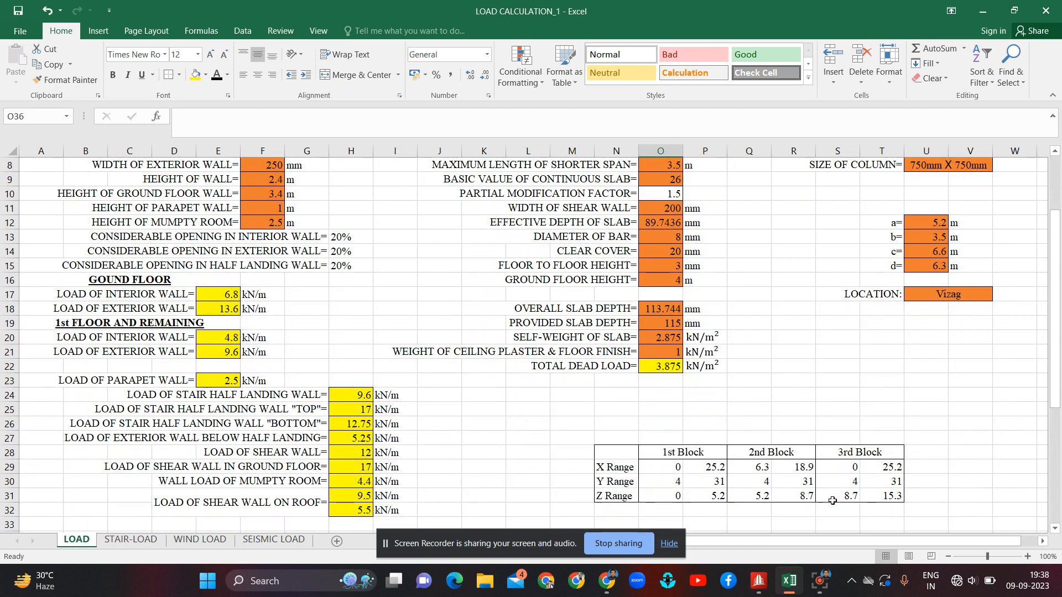
pyautogui.click(656, 367)
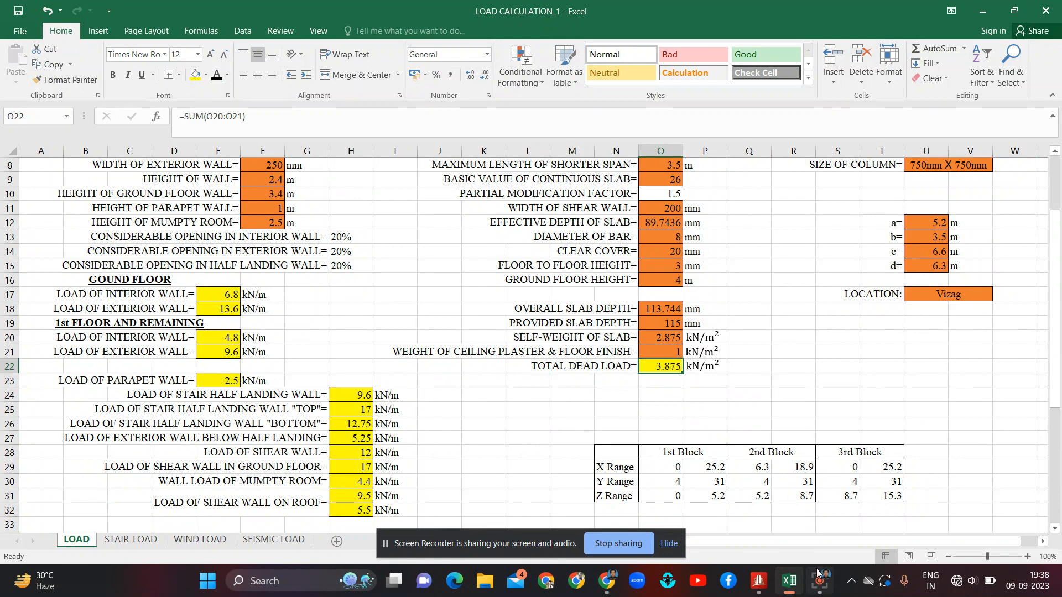
# Step: Start a new floor load in the DL case with a pressure of -3.875 kN/m2 in global Y
pyautogui.click(760, 582)
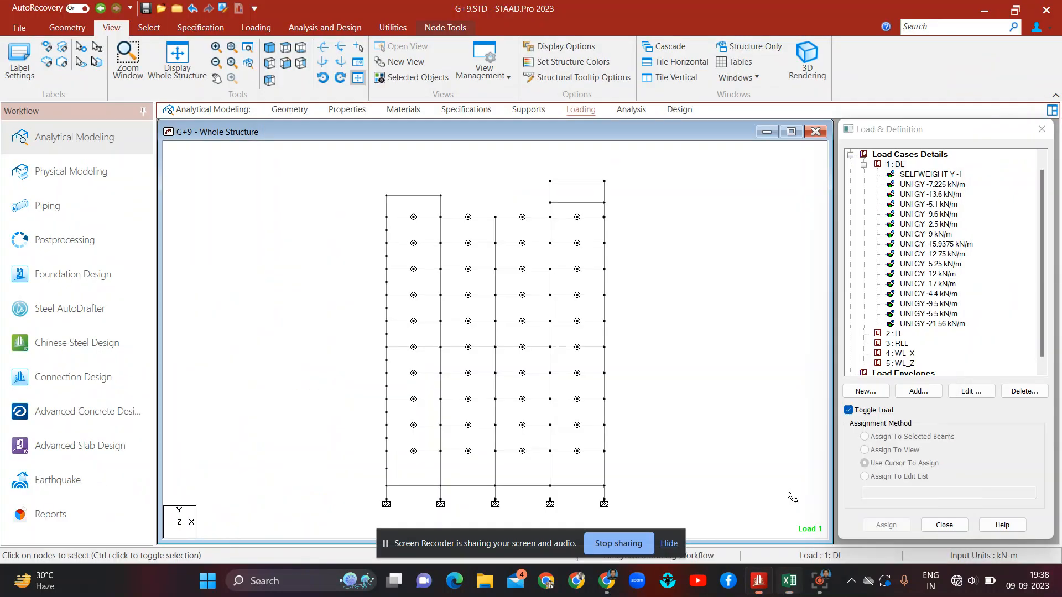
pyautogui.click(897, 165)
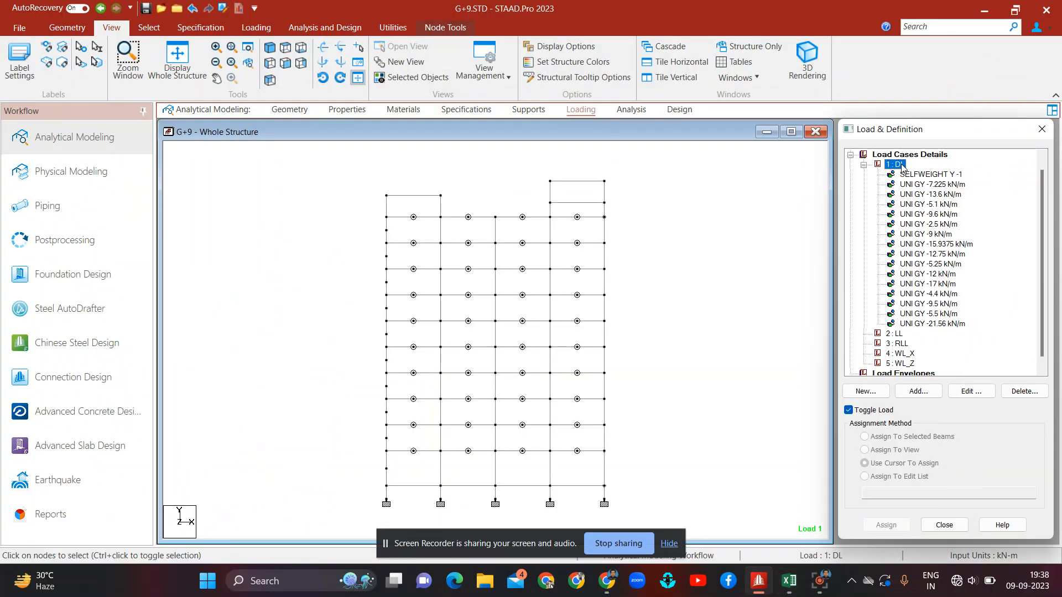
pyautogui.click(918, 391)
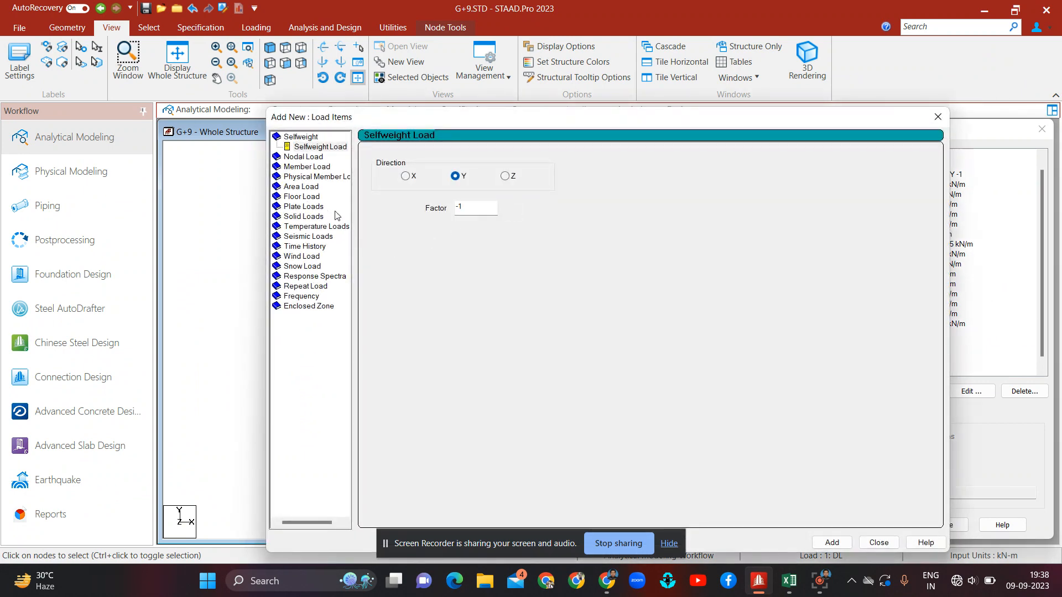
pyautogui.click(302, 197)
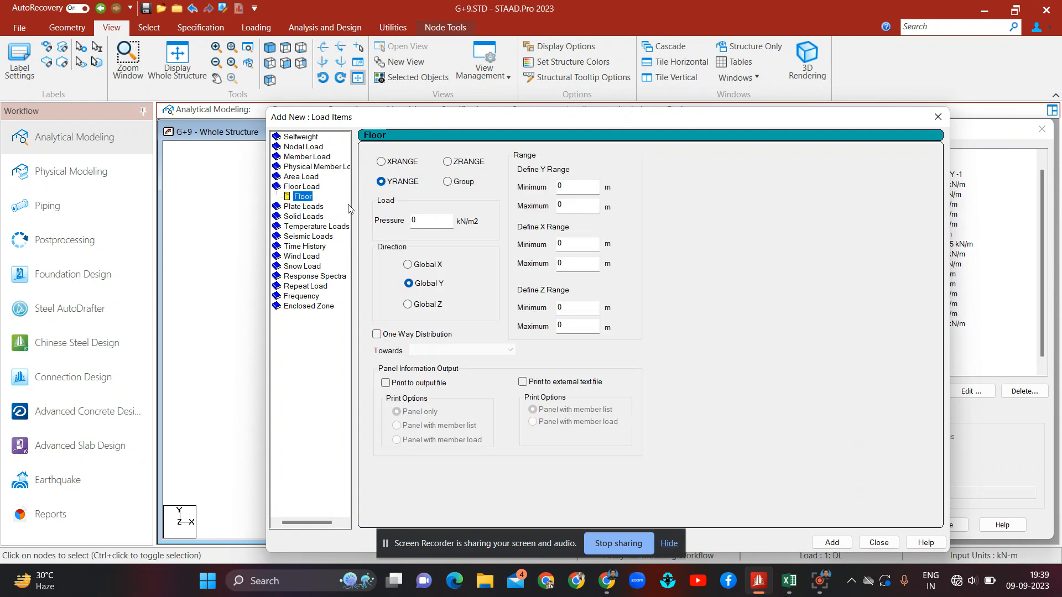
pyautogui.click(426, 221)
pyautogui.write('-3.')
pyautogui.moveTo(790, 580)
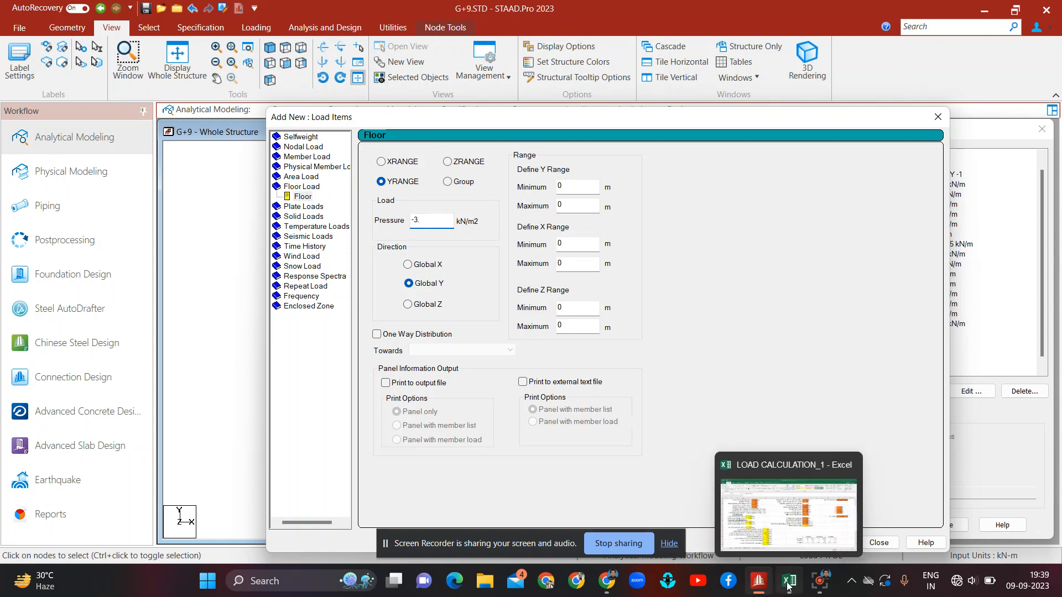
pyautogui.click(782, 538)
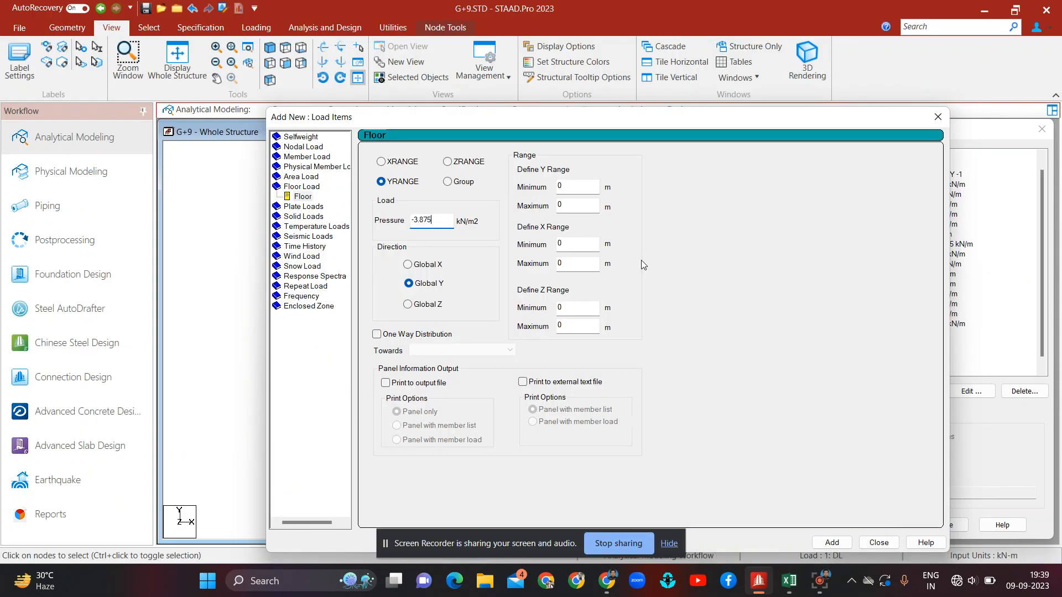
# Step: Set the floor load's Y range to 4–31 m, X range 0–25.5 m, Z range 0–5.2 m, and add it
pyautogui.click(574, 187)
pyautogui.press('BackSpace')
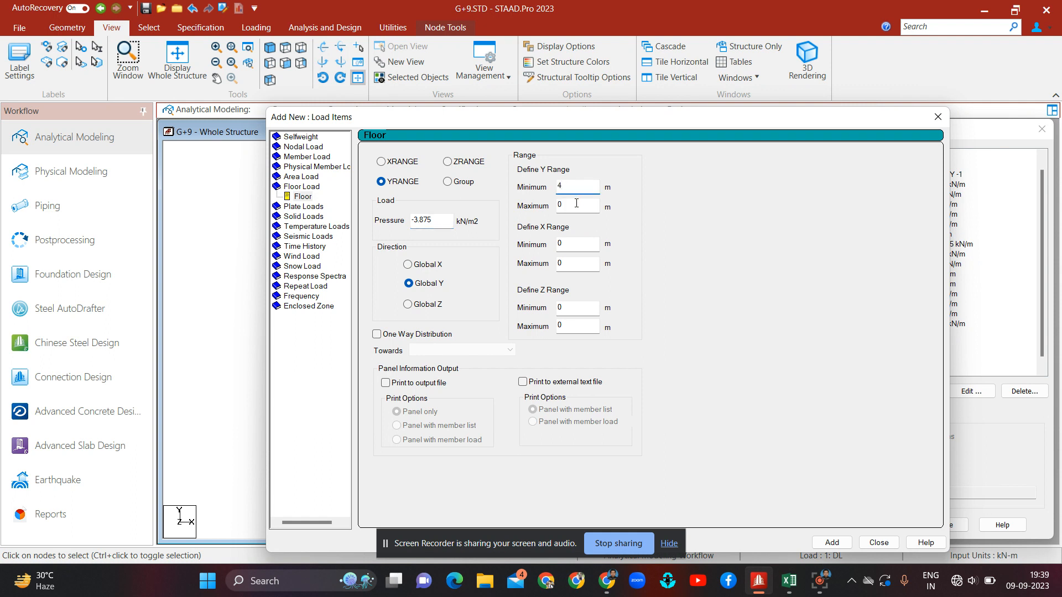
pyautogui.click(577, 204)
pyautogui.press('BackSpace')
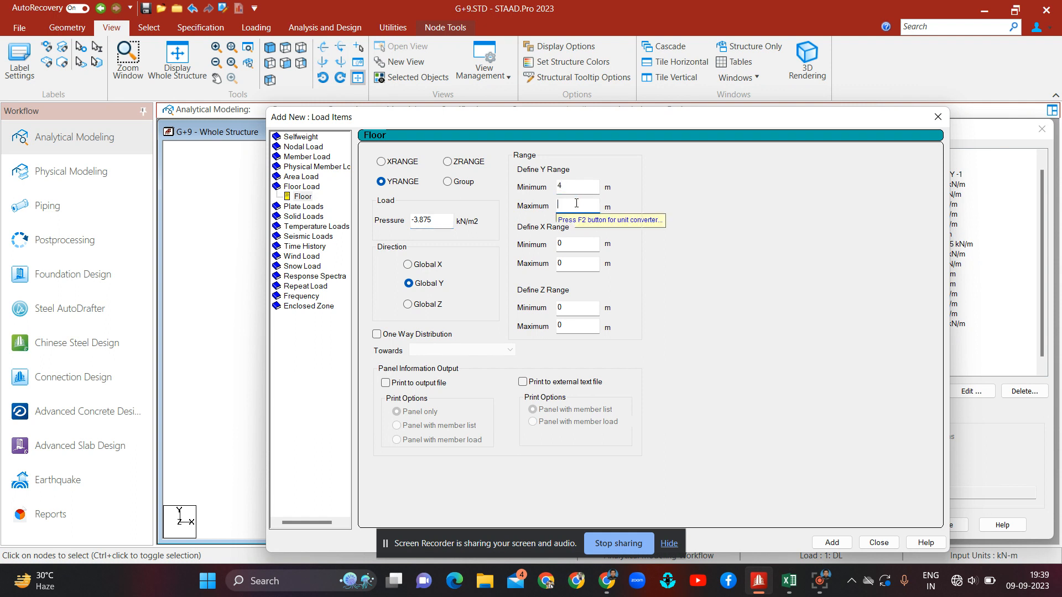
pyautogui.write('31')
pyautogui.click(582, 242)
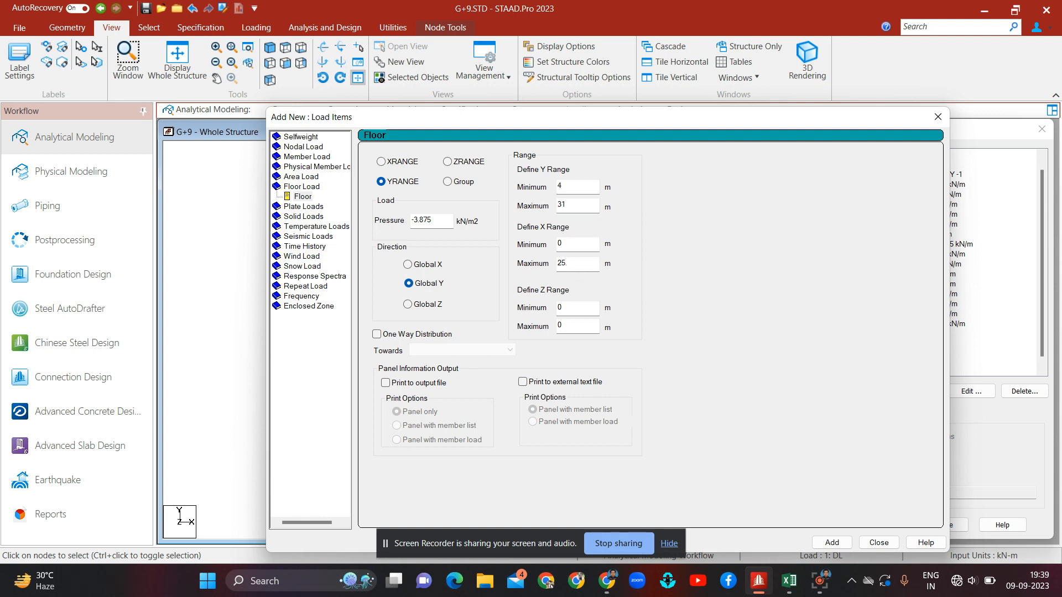
pyautogui.click(575, 321)
pyautogui.write('5.2')
pyautogui.click(846, 545)
# Step: Set the next floor load's X range to 6.3–18.9 m for the second block
pyautogui.moveTo(827, 119); pyautogui.dragTo(692, 113)
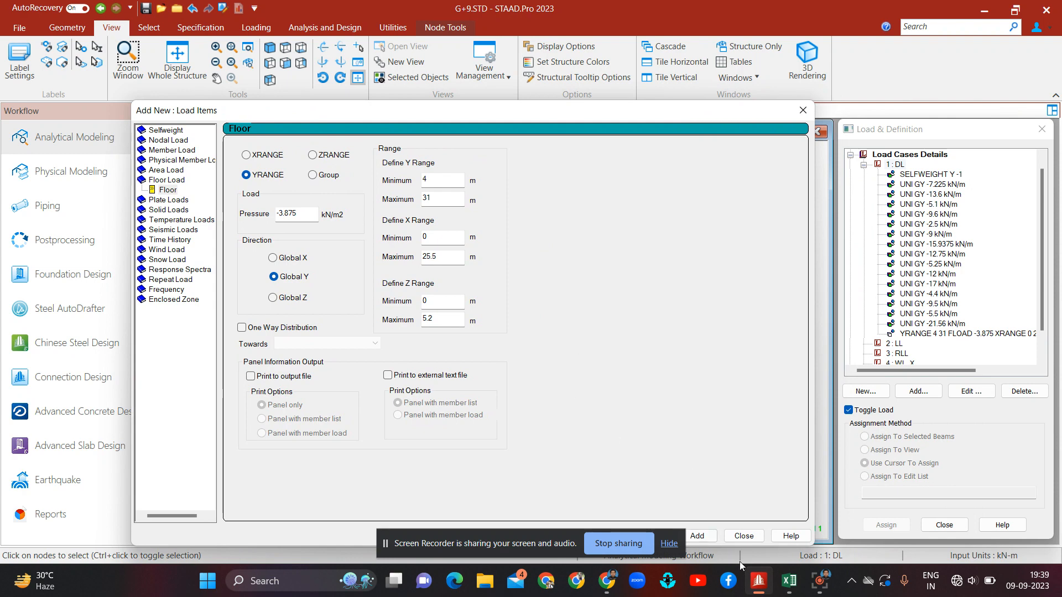
pyautogui.moveTo(789, 581)
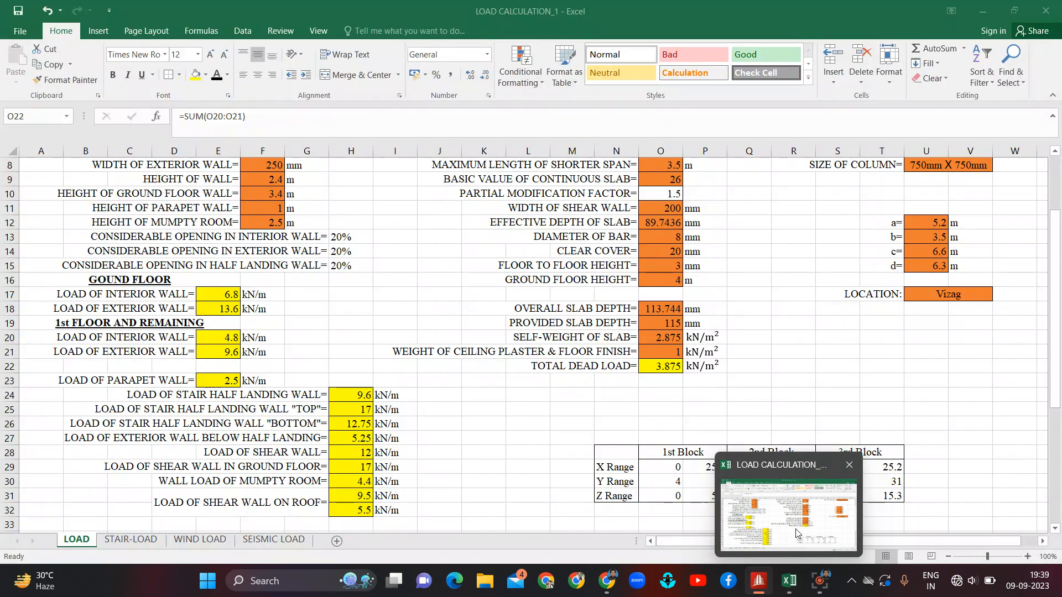
pyautogui.click(796, 533)
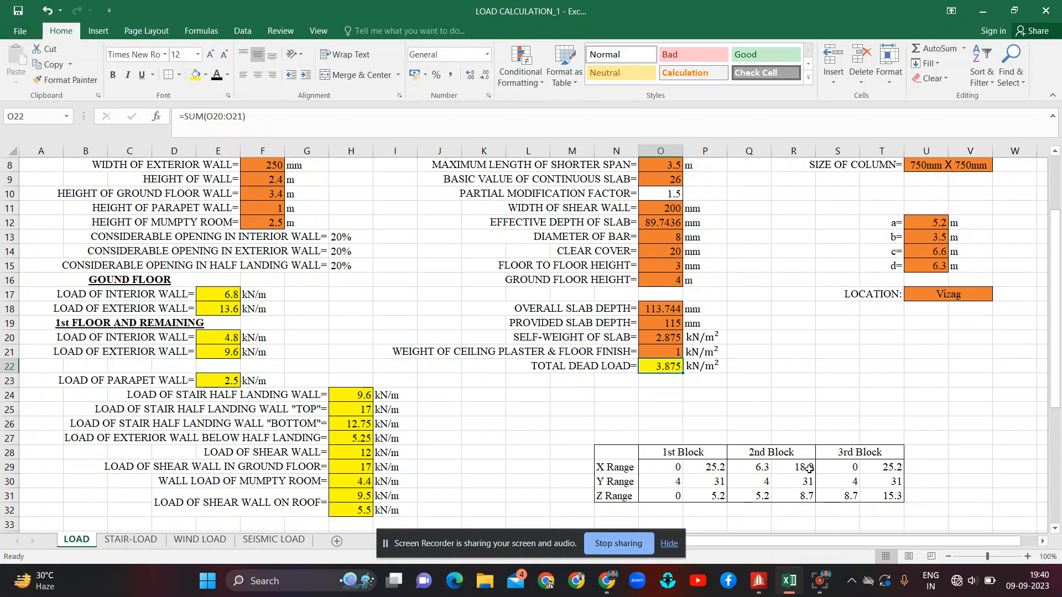
pyautogui.moveTo(820, 585)
pyautogui.moveTo(758, 581)
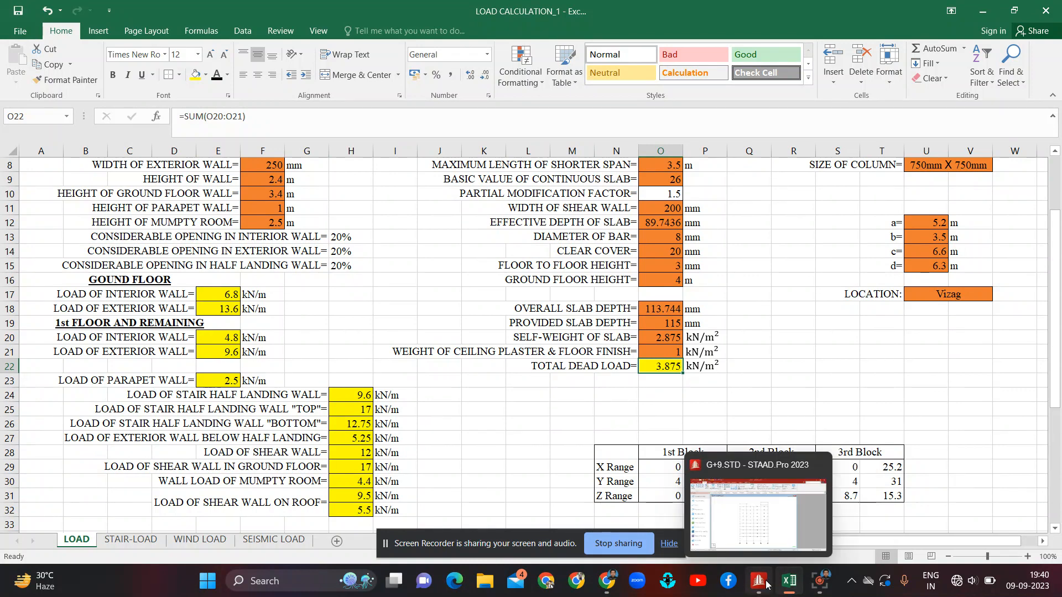
pyautogui.click(766, 514)
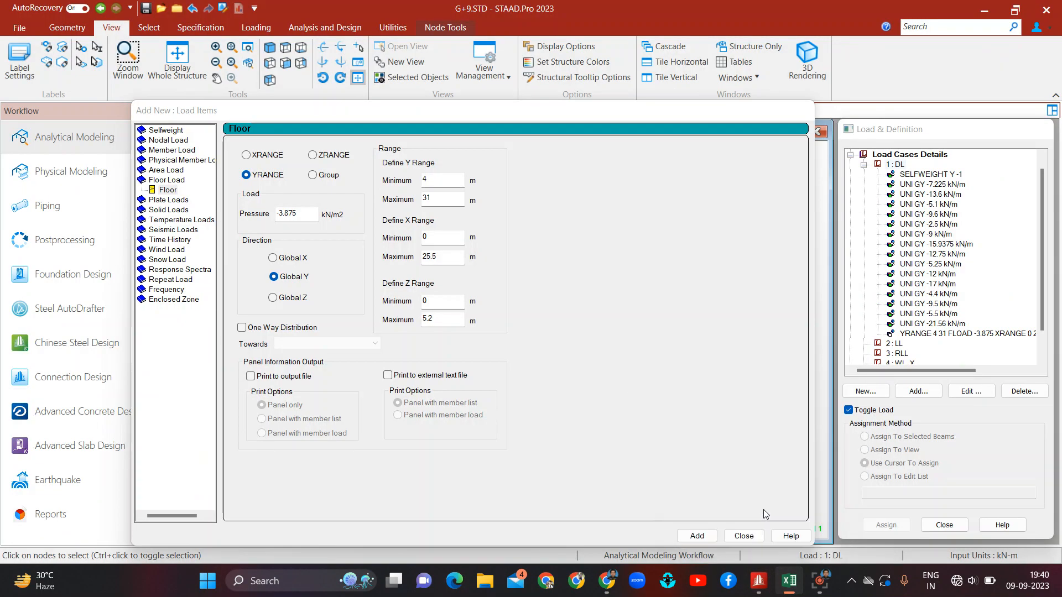
pyautogui.click(440, 239)
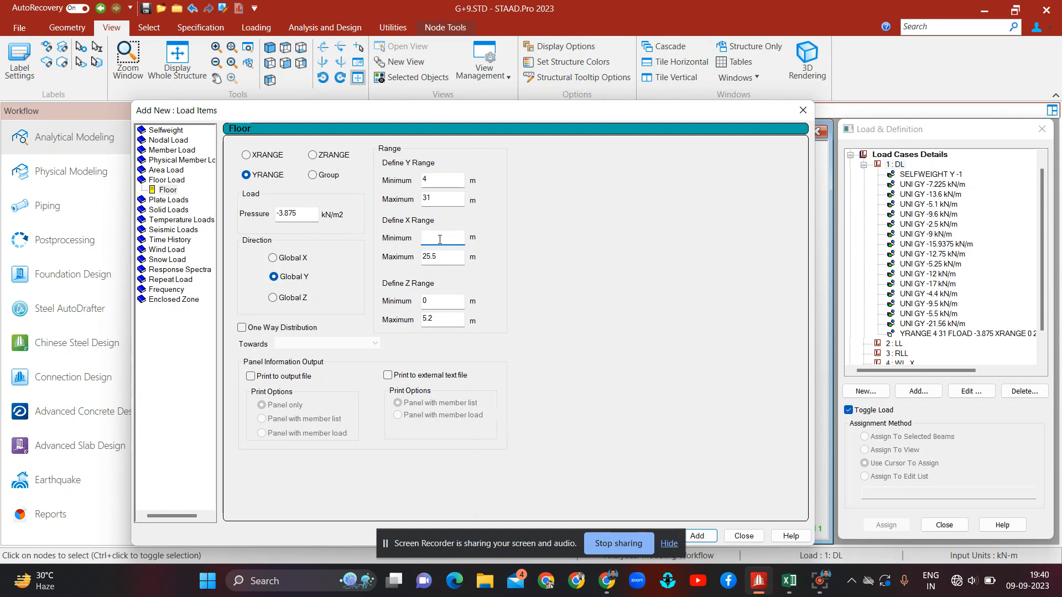
pyautogui.write('6.3')
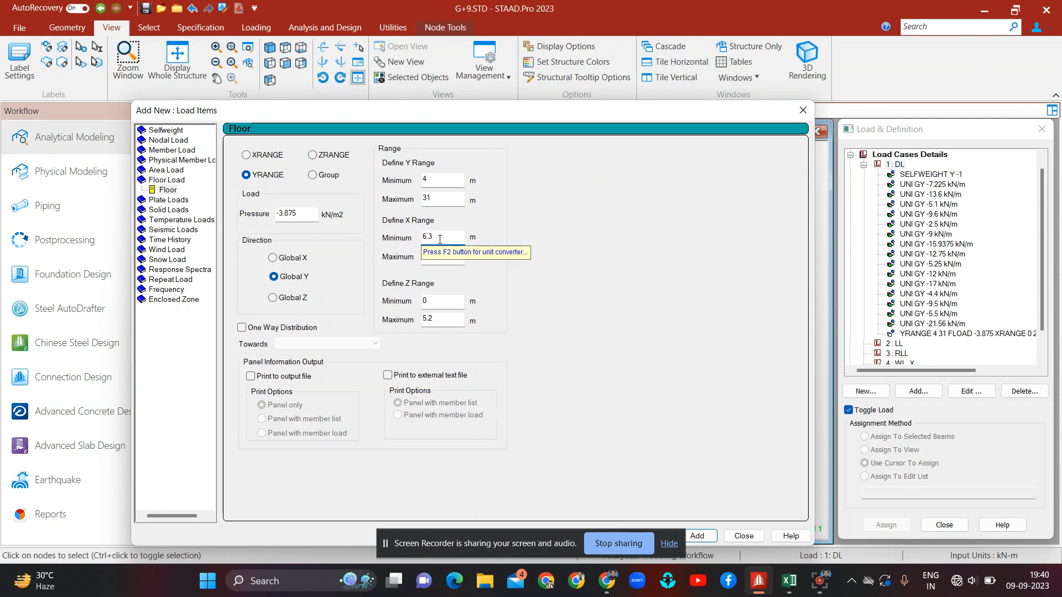
pyautogui.press('Tab')
pyautogui.write('1')
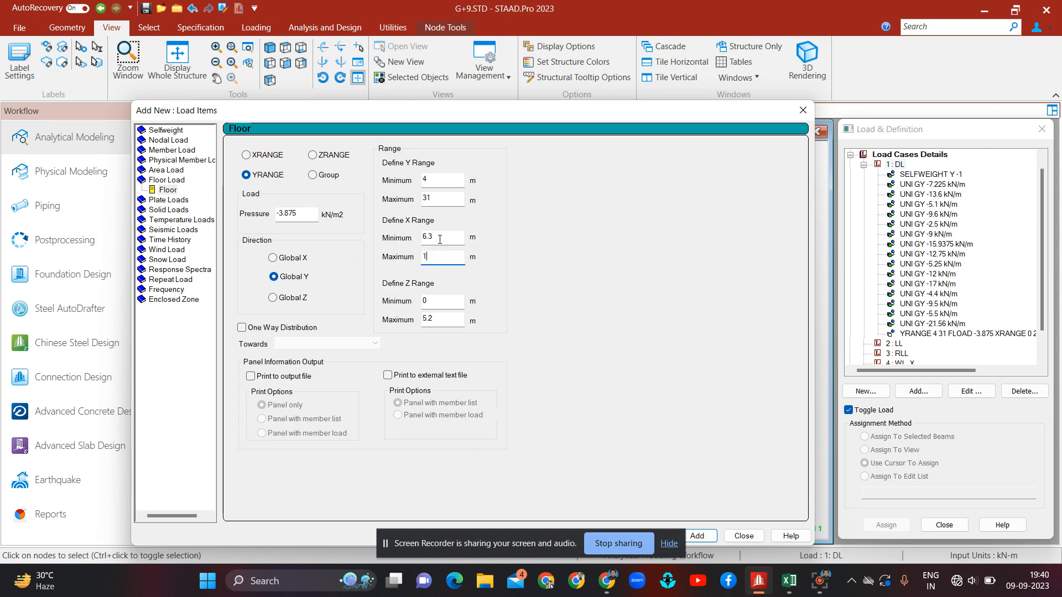
pyautogui.write('8.9')
# Step: Set its Z range to 5.2–8.7 m and add the second floor load
pyautogui.click(443, 301)
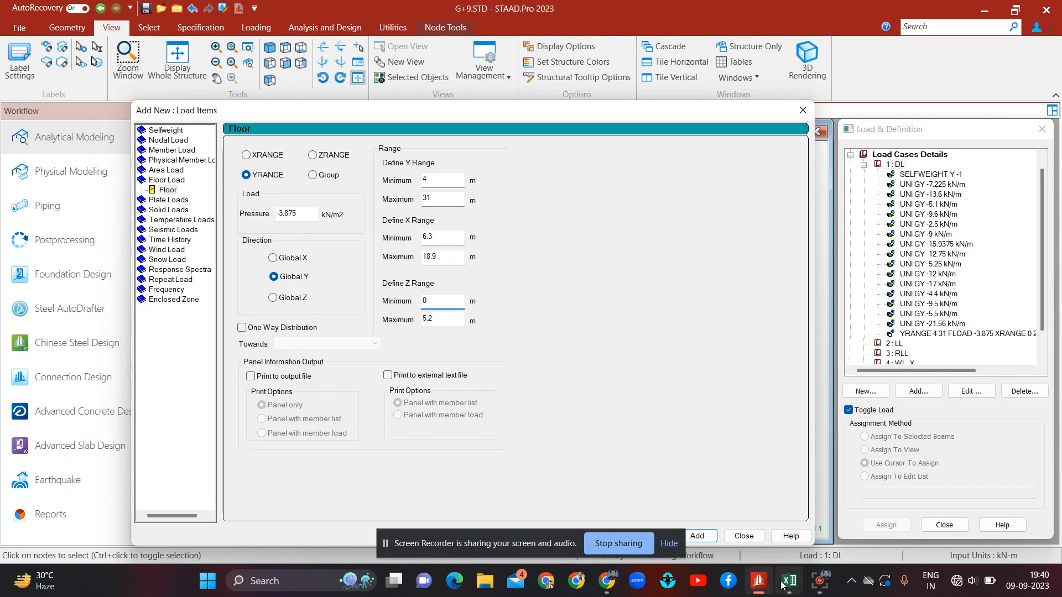
pyautogui.moveTo(789, 581)
pyautogui.click(780, 538)
pyautogui.click(778, 536)
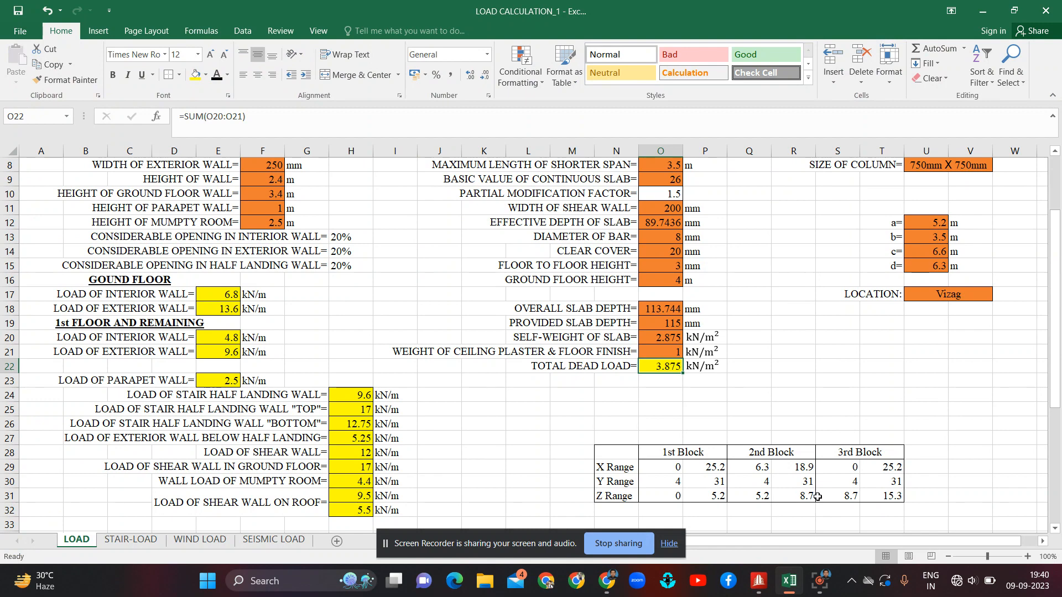
pyautogui.moveTo(759, 581)
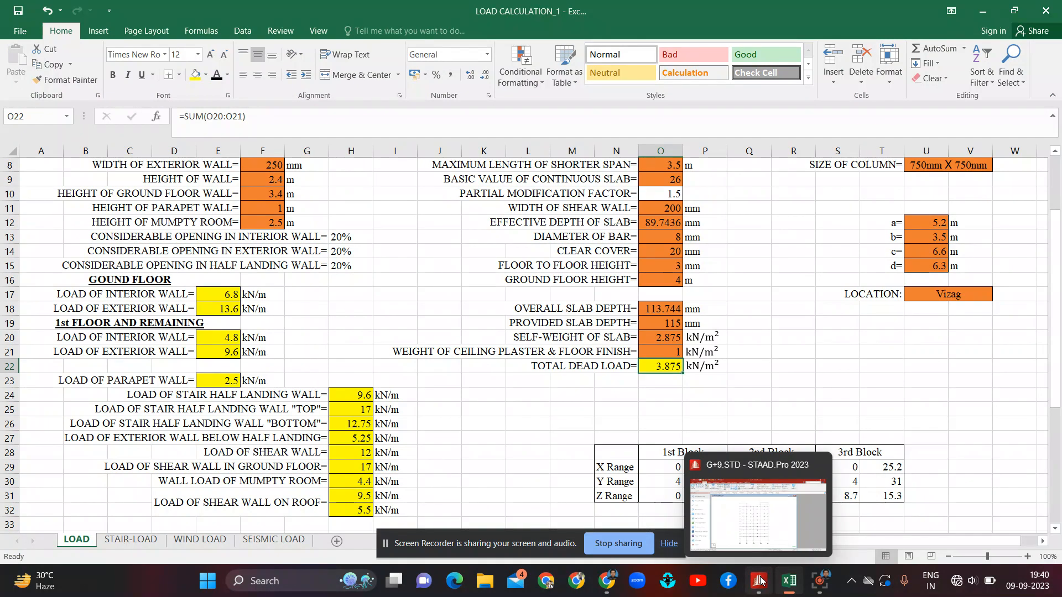
pyautogui.click(720, 503)
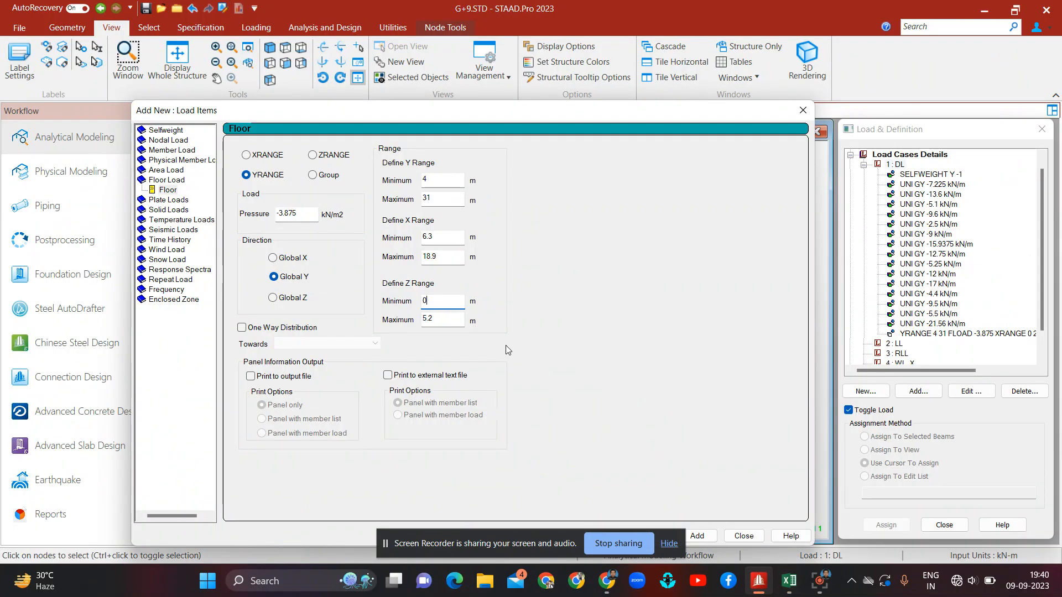
pyautogui.write('.2')
pyautogui.doubleClick(440, 319)
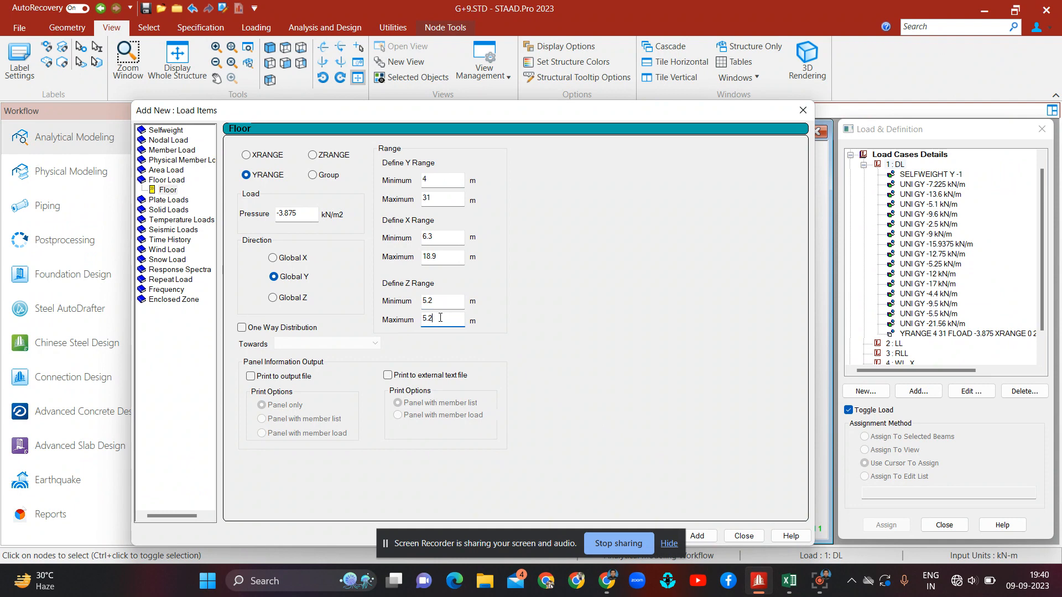
pyautogui.write('8.7')
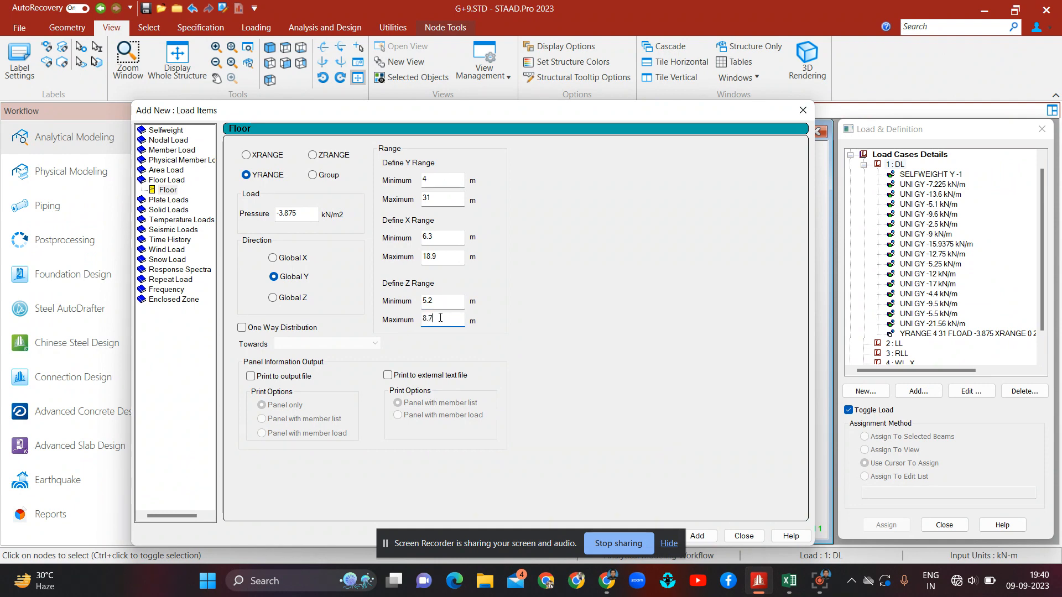
pyautogui.click(698, 536)
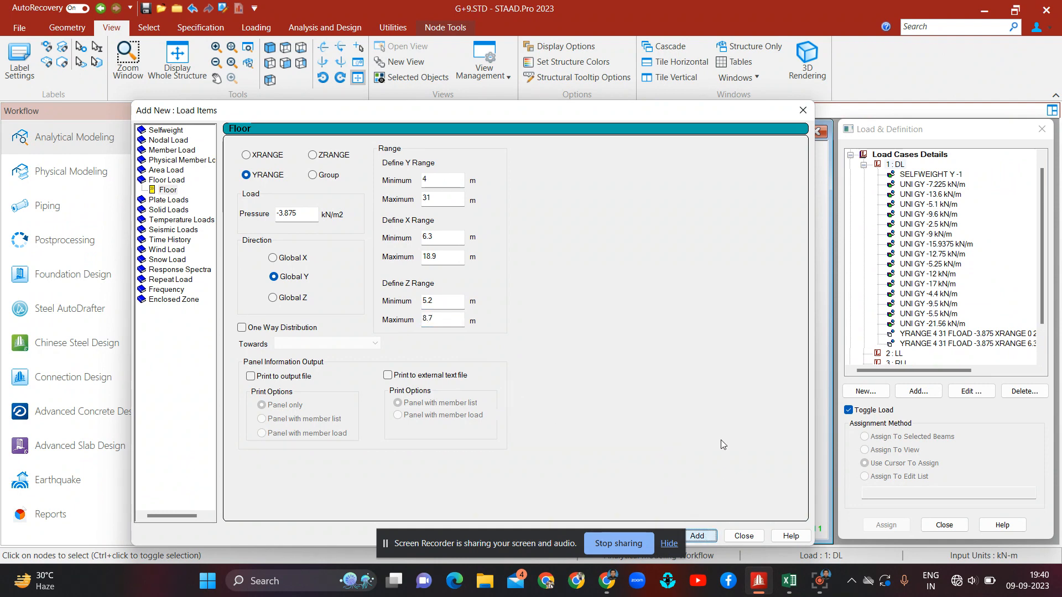
# Step: Consult the block ranges in the LOAD CALCULATION spreadsheet, then set the third floor load's Z range to 8.7–15.3 m
pyautogui.click(442, 238)
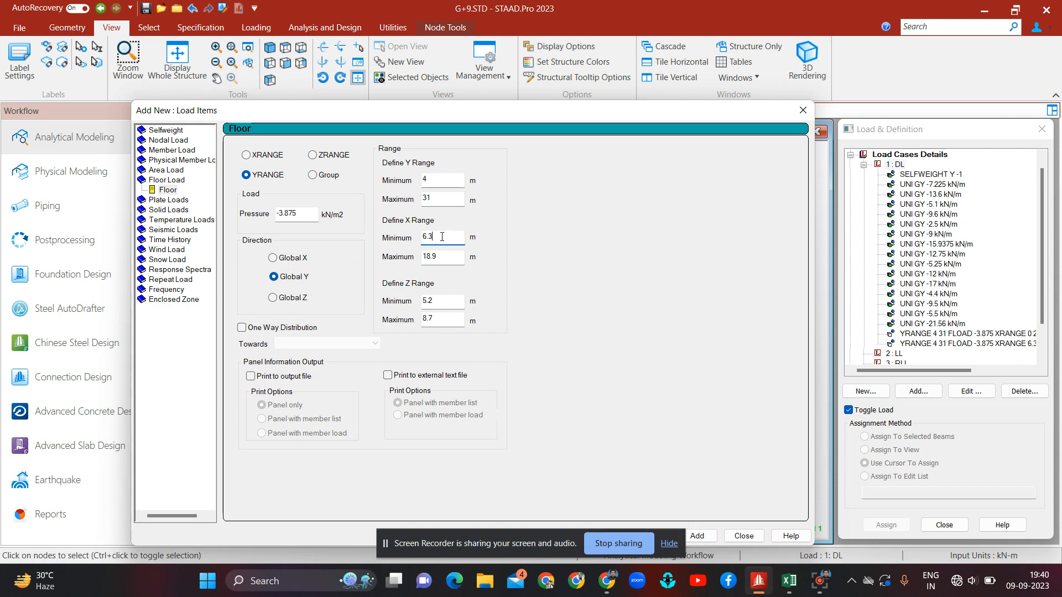
pyautogui.click(789, 581)
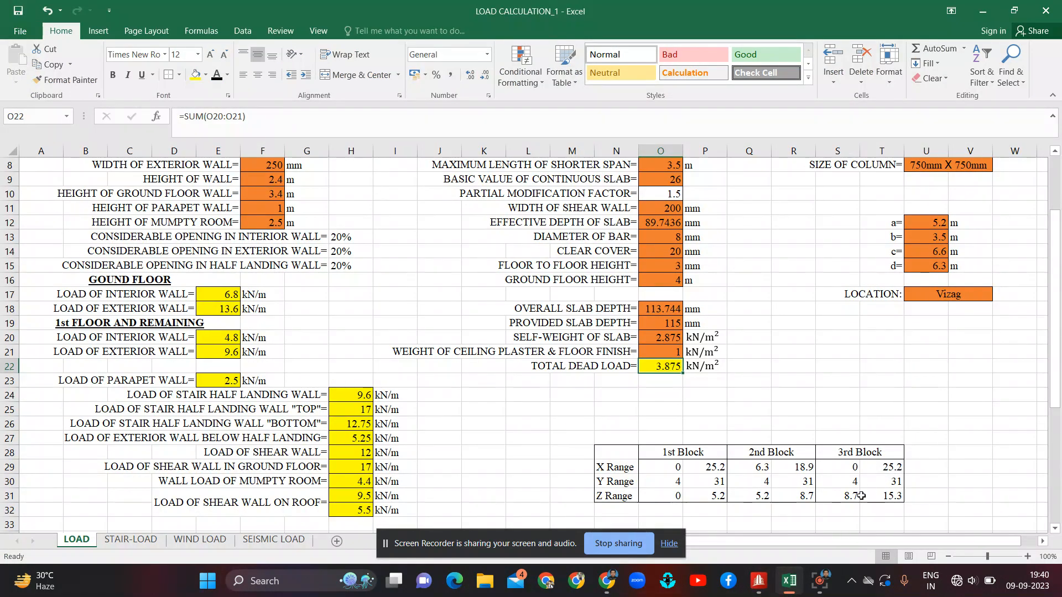
pyautogui.click(764, 582)
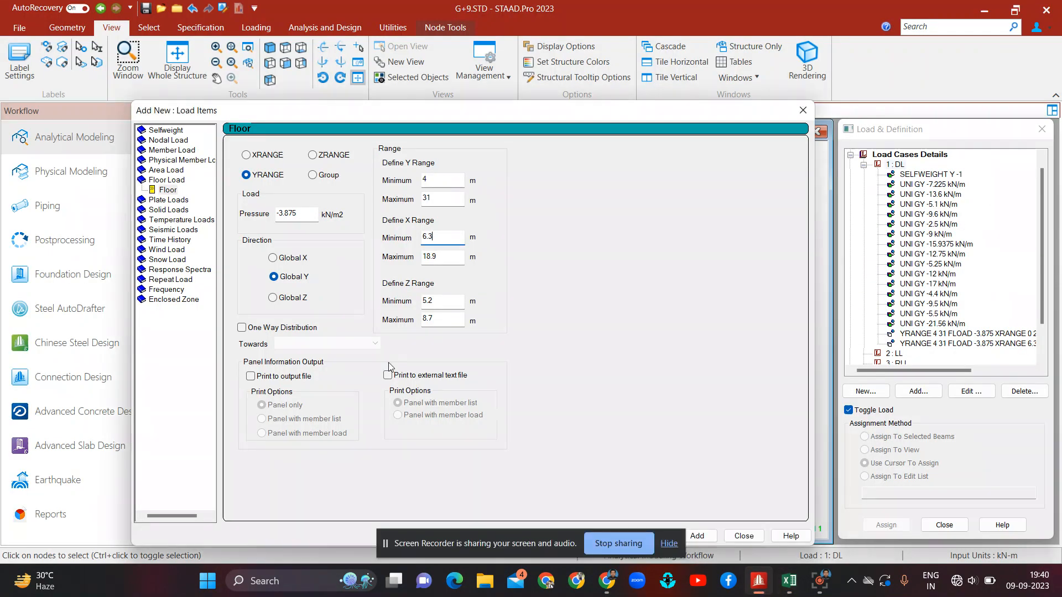
pyautogui.click(439, 302)
pyautogui.press('BackSpace')
pyautogui.press('BackSpace')
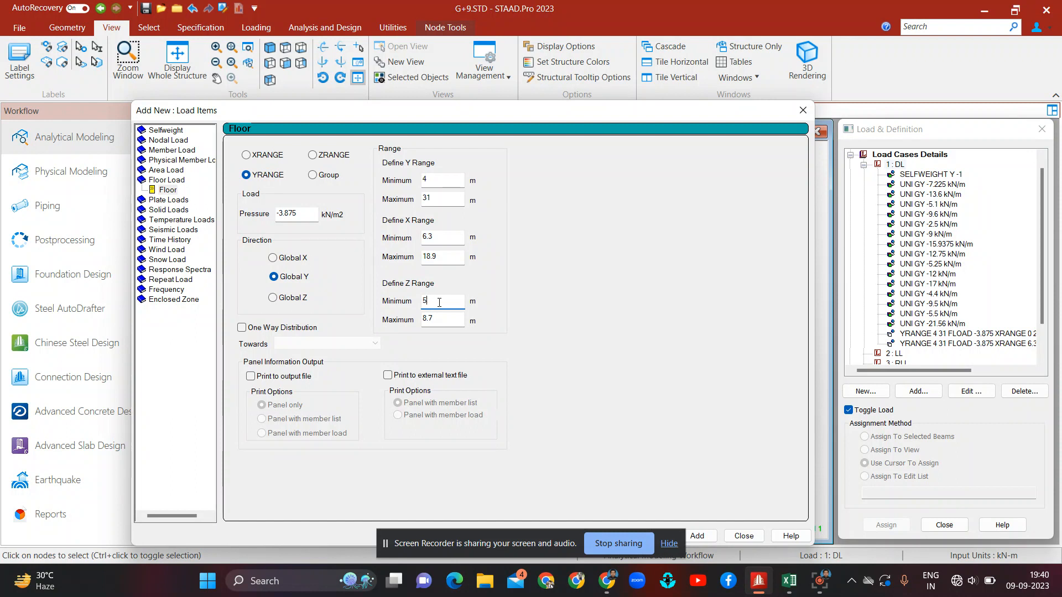
pyautogui.write('8.7')
pyautogui.press('BackSpace')
pyautogui.write('8.7')
pyautogui.press('Tab')
pyautogui.write('1')
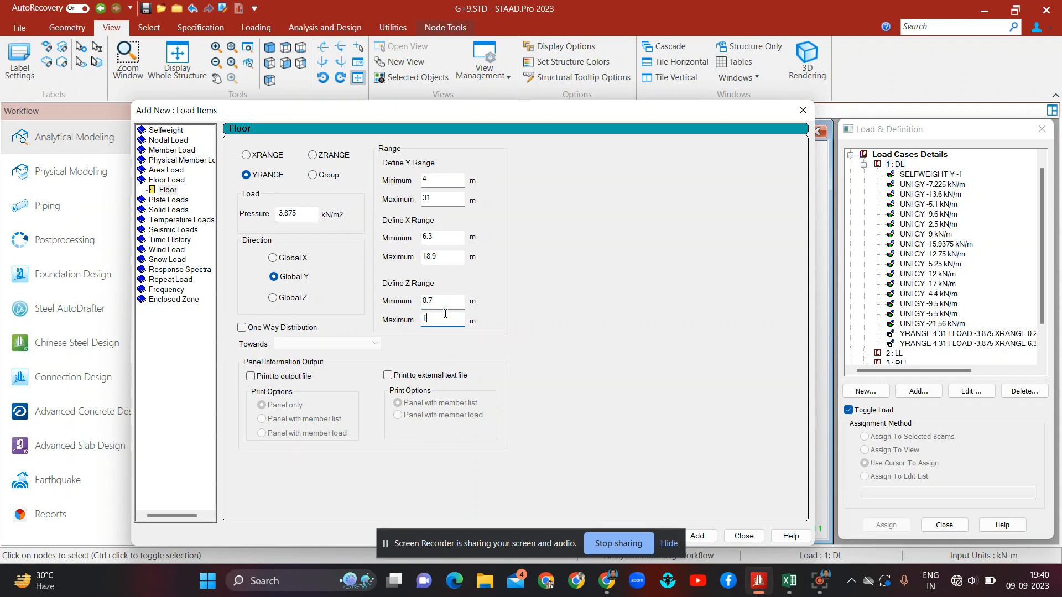
pyautogui.write('5.')
# Step: Set its X range to 0–25.2 m, add the third-block floor load, and close the load items dialog
pyautogui.click(441, 236)
pyautogui.press('BackSpace')
pyautogui.press('BackSpace')
pyautogui.press('BackSpace')
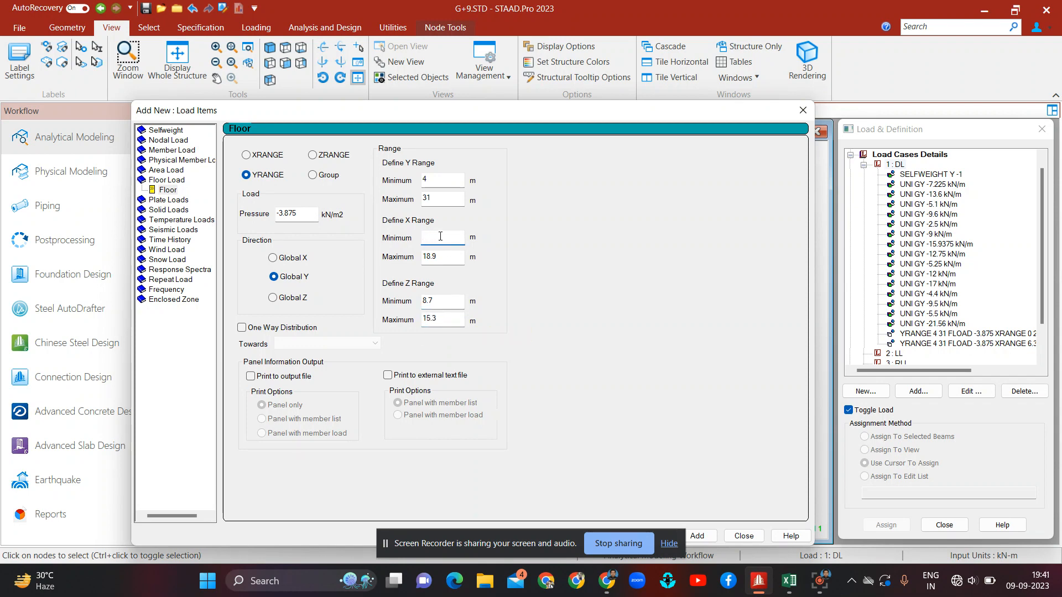
pyautogui.write('0')
pyautogui.press('Tab')
pyautogui.write('25.2')
pyautogui.click(698, 536)
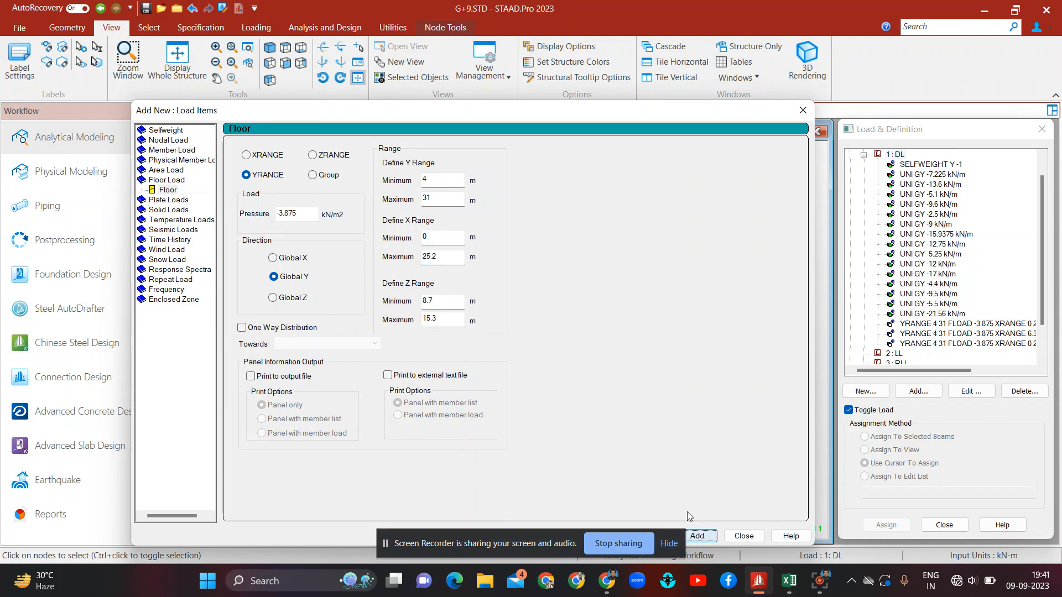
pyautogui.click(744, 536)
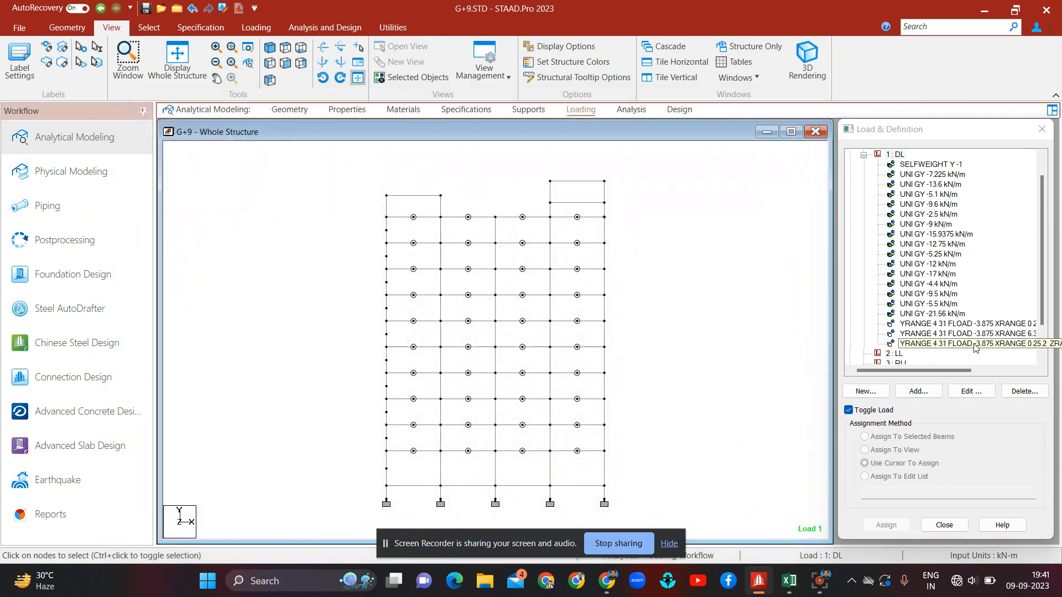
# Step: Review the three DL floor loads in plan and elevation views, highlighting each one in the load list
pyautogui.click(981, 324)
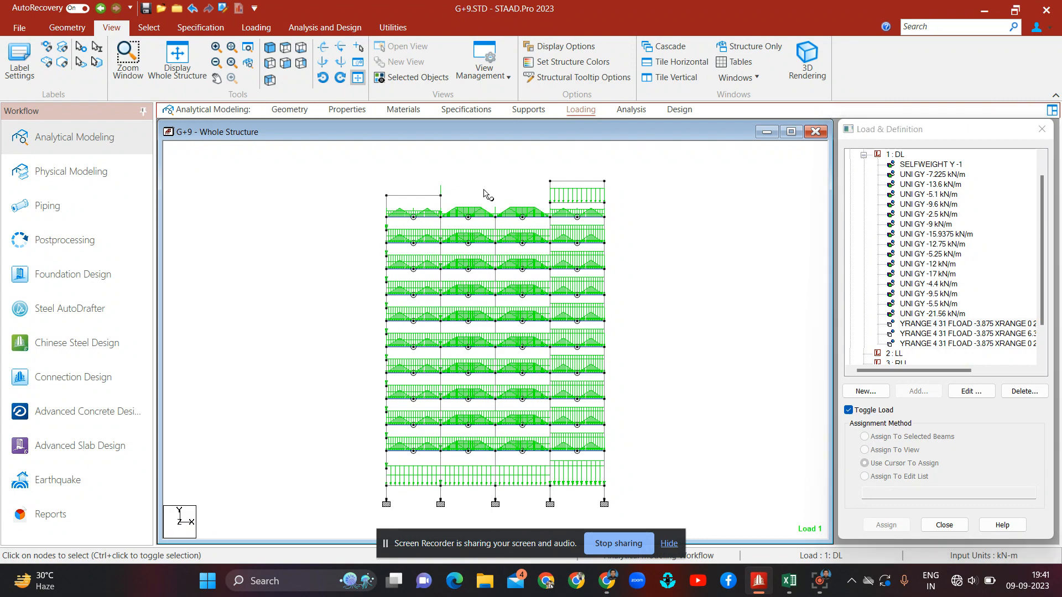
pyautogui.click(286, 47)
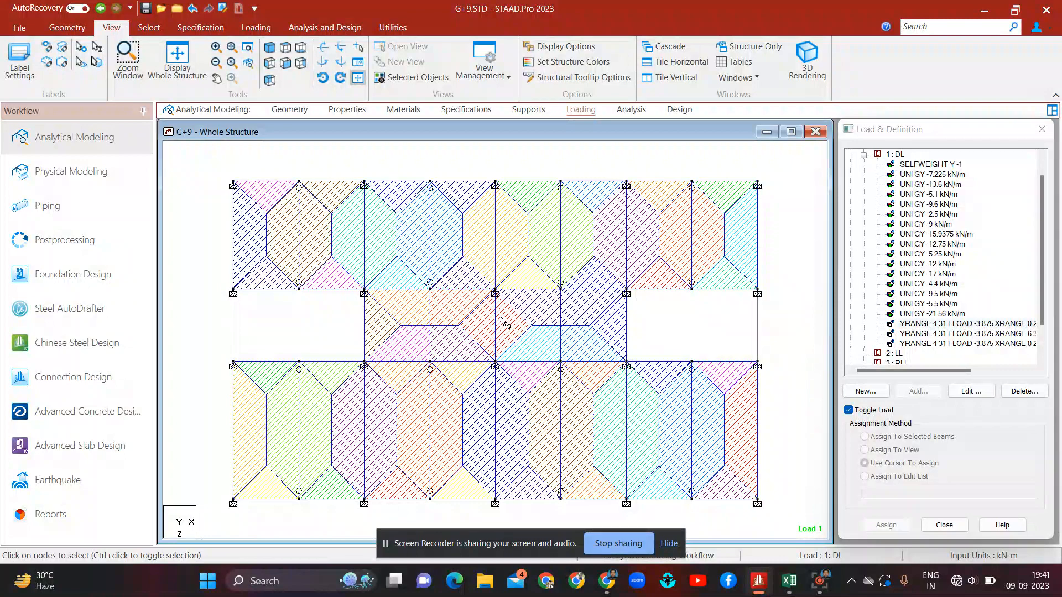
pyautogui.click(286, 63)
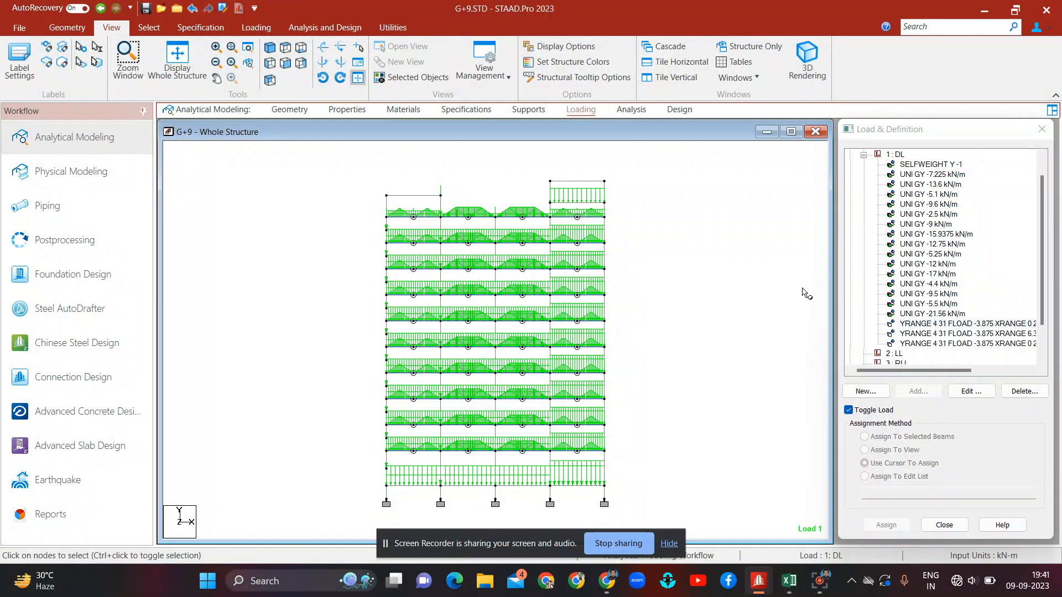
pyautogui.click(971, 325)
pyautogui.click(982, 334)
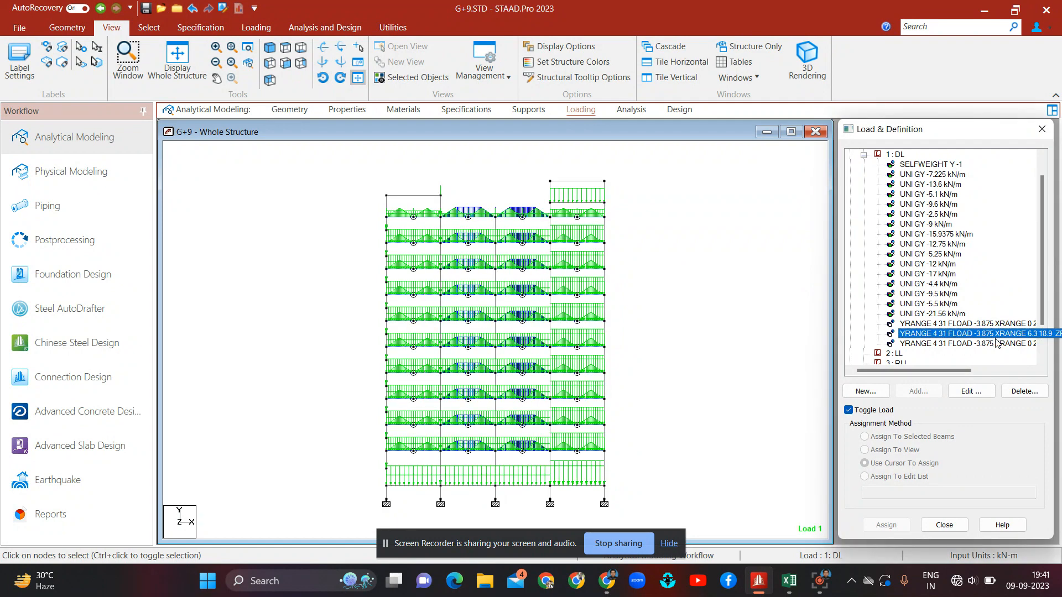
pyautogui.click(1002, 343)
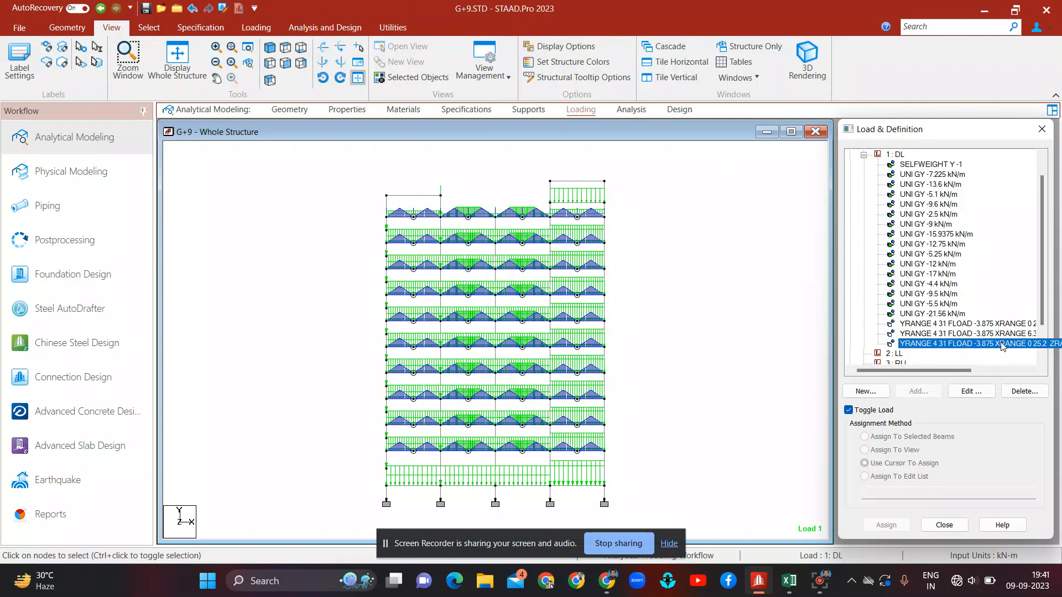
pyautogui.click(708, 340)
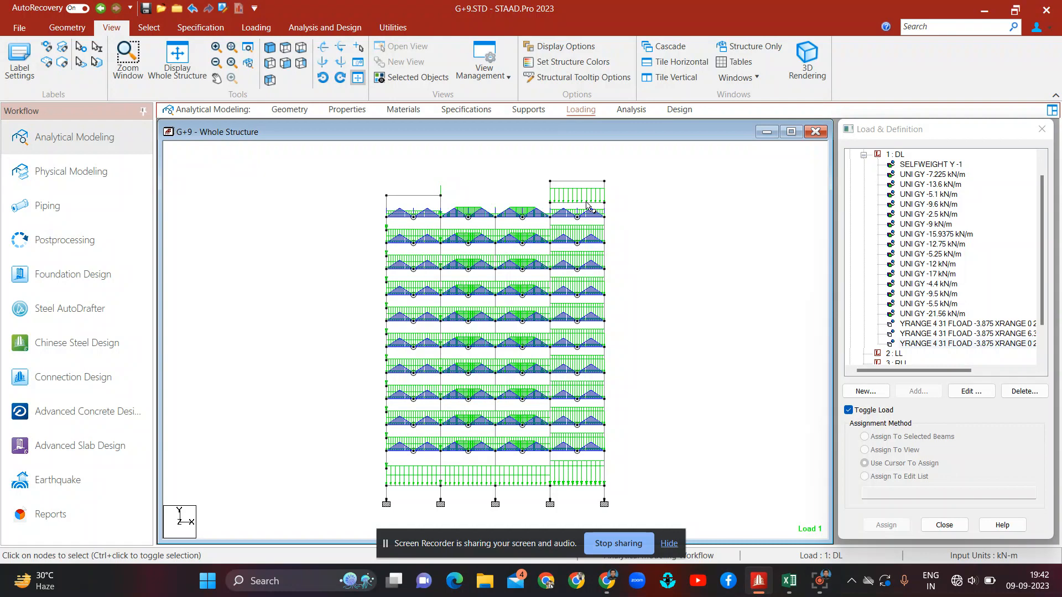
# Step: Check a roof node's coordinates, then start a new floor load in the DL case with a -3.875 kN/m2 pressure
pyautogui.click(551, 204)
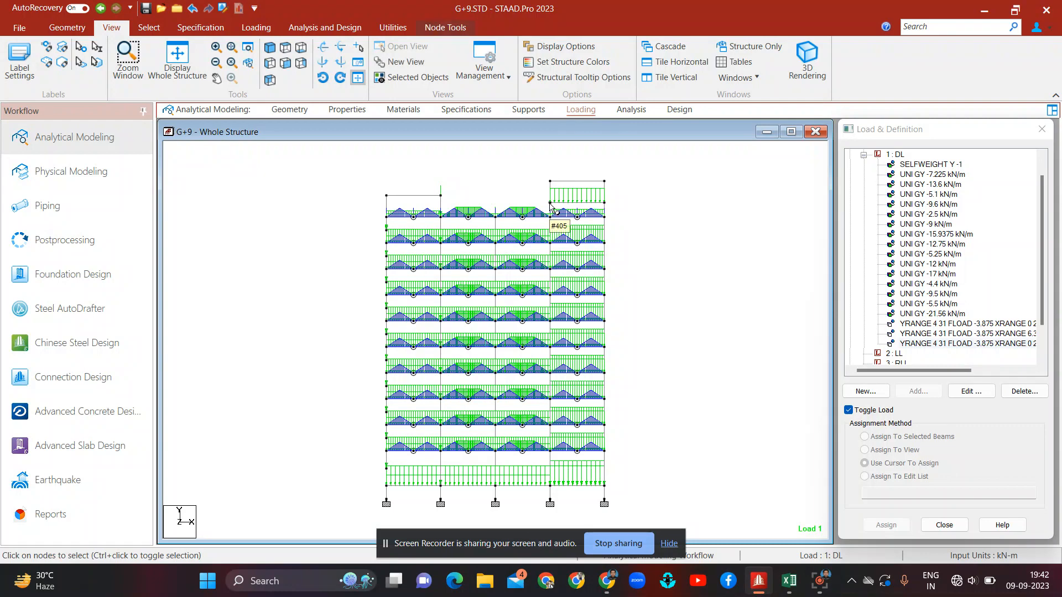
pyautogui.doubleClick(551, 204)
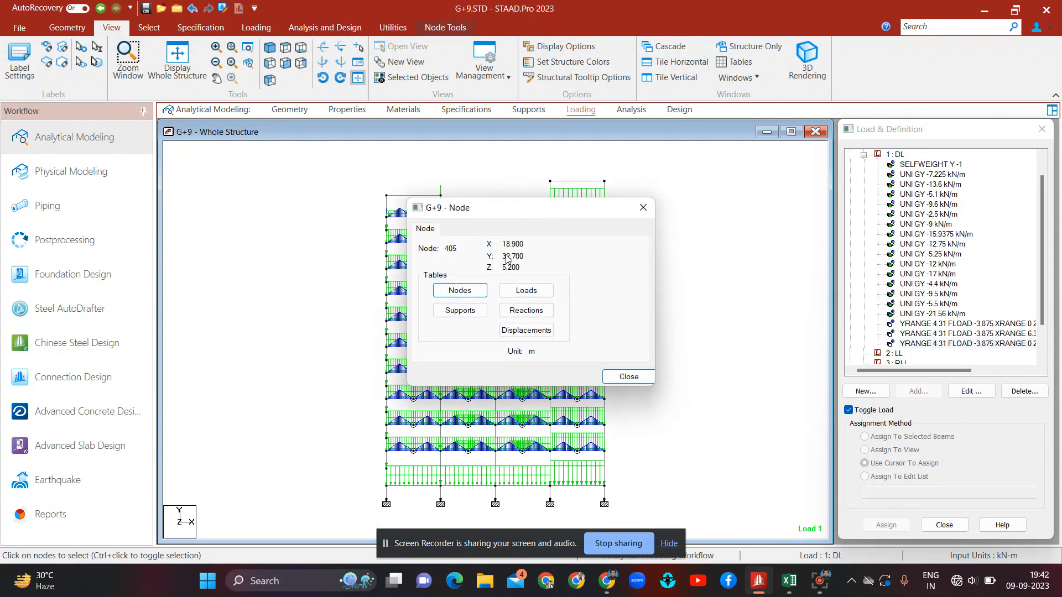
pyautogui.click(643, 208)
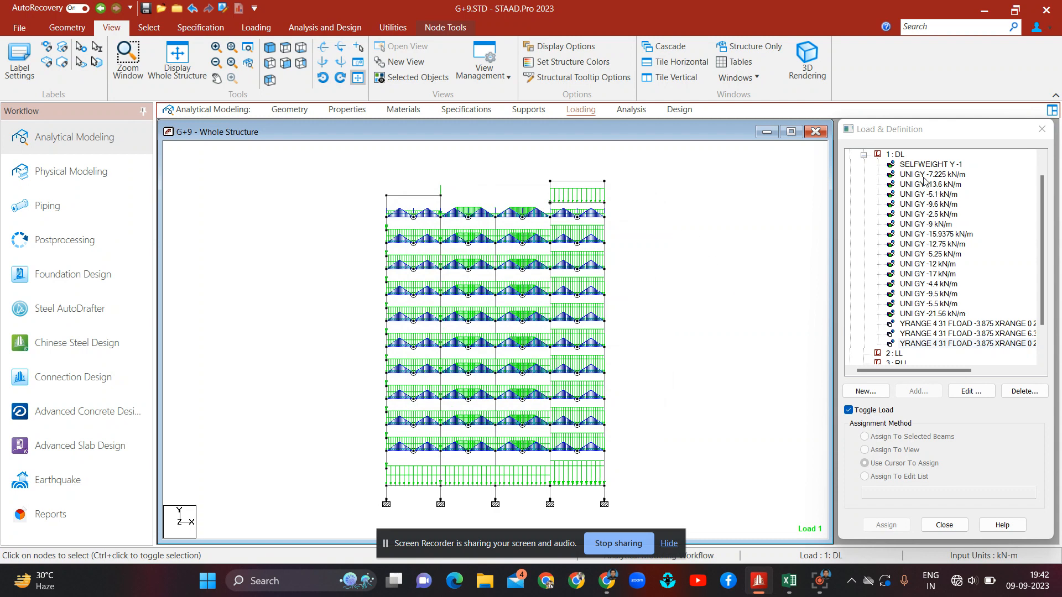
pyautogui.click(895, 155)
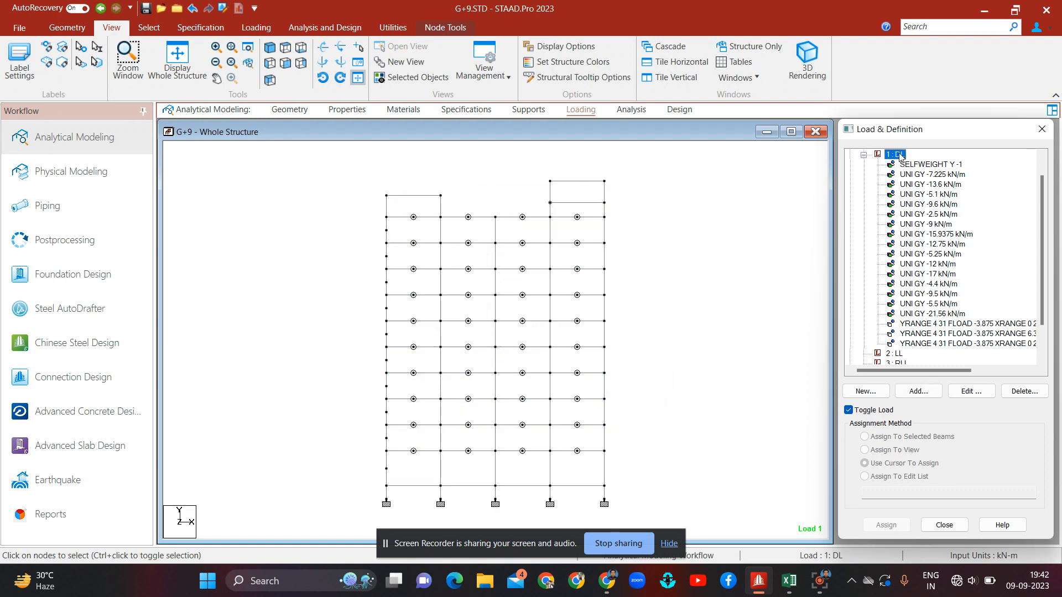
pyautogui.click(934, 392)
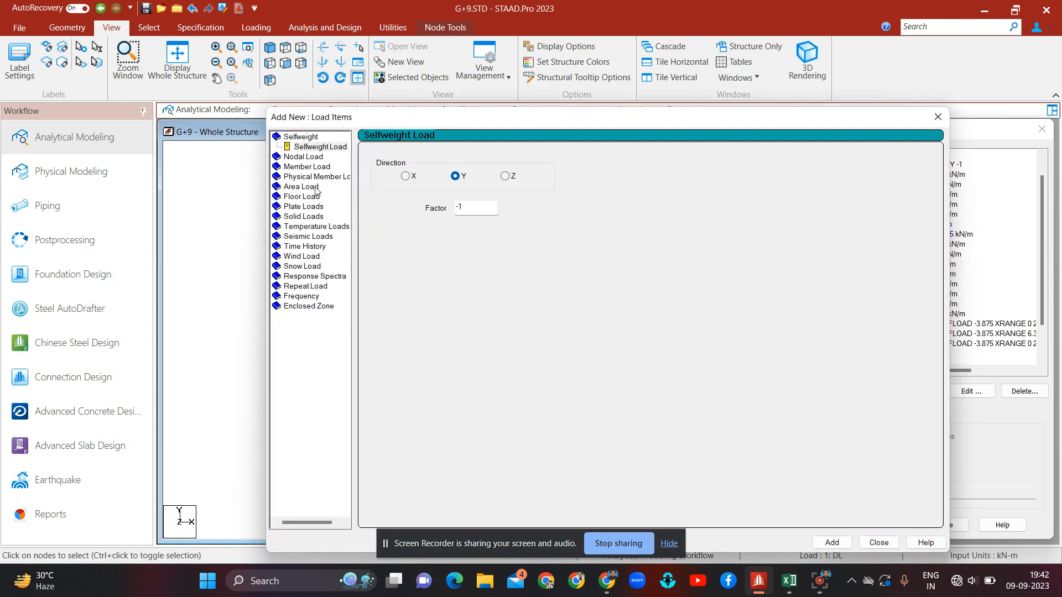
pyautogui.click(307, 198)
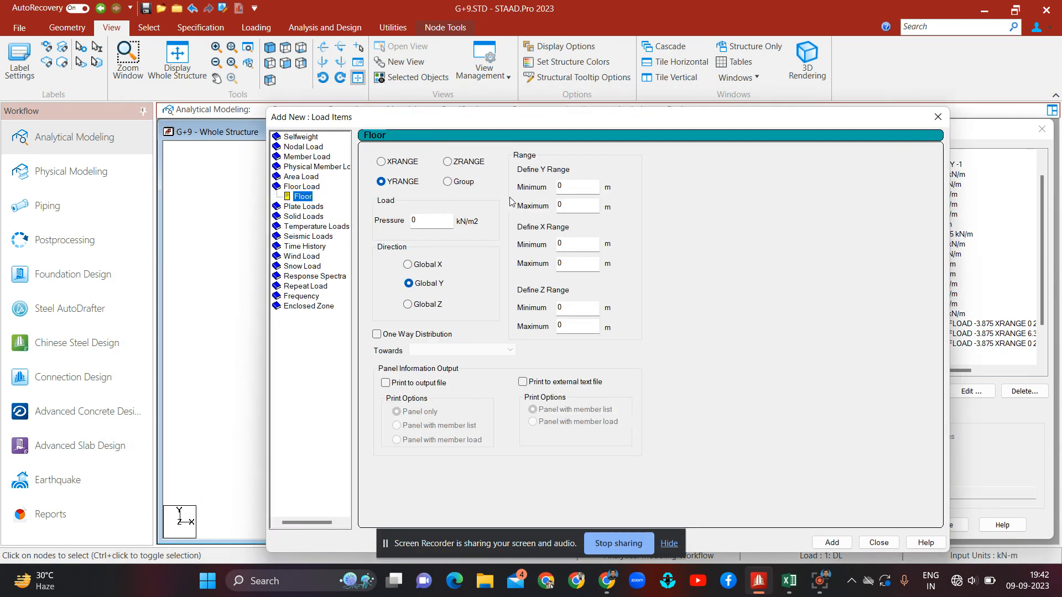
pyautogui.click(444, 220)
pyautogui.write('-3.875')
# Step: Move the dialog aside, check the roof node's coordinates, and set the floor load's Y minimum to 32.7 m
pyautogui.moveTo(624, 120); pyautogui.dragTo(359, 295)
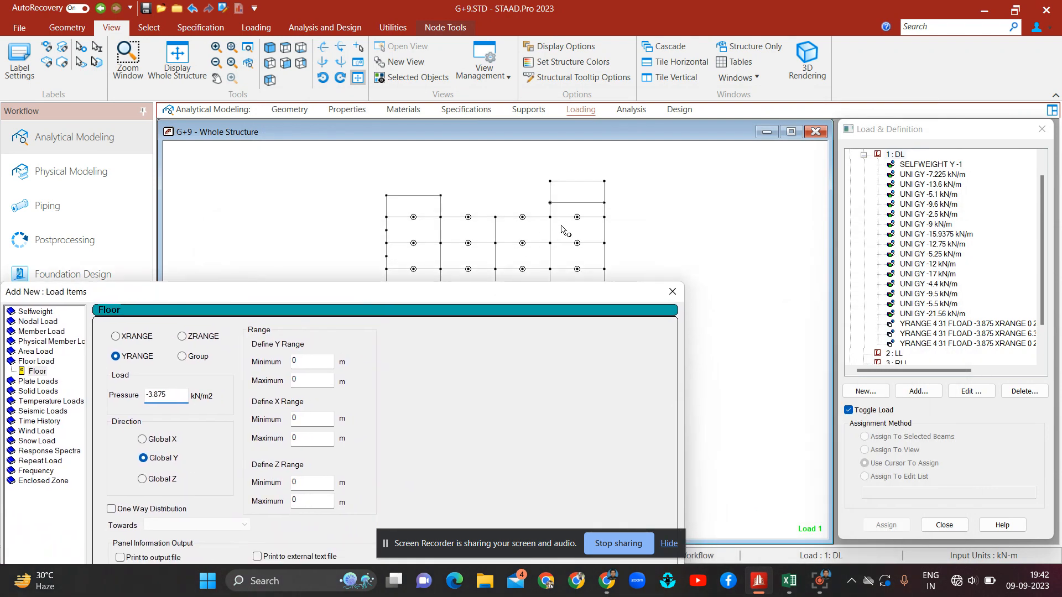
pyautogui.doubleClick(550, 203)
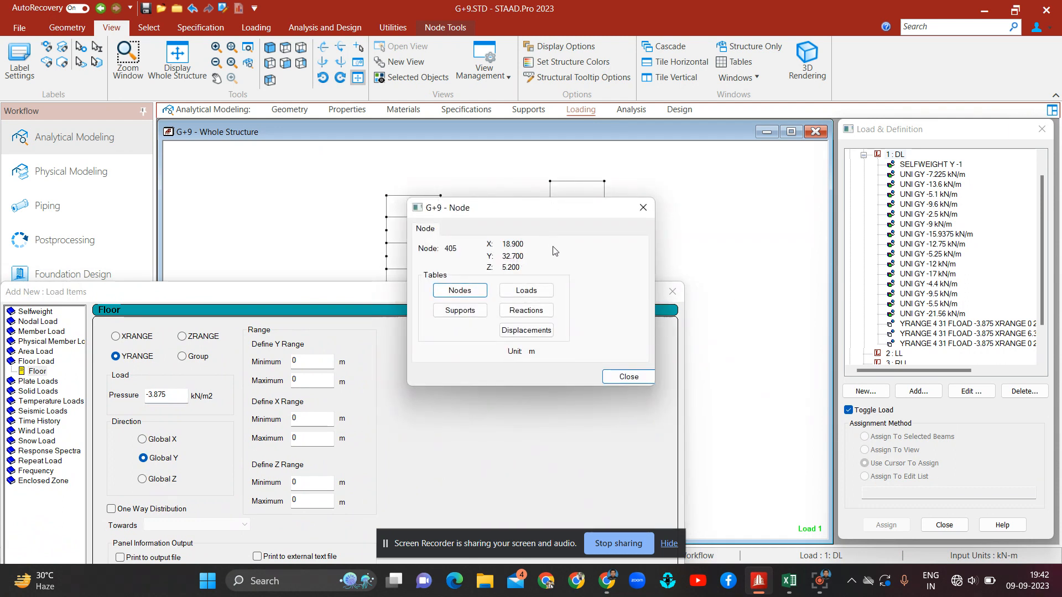
pyautogui.click(643, 208)
pyautogui.click(319, 360)
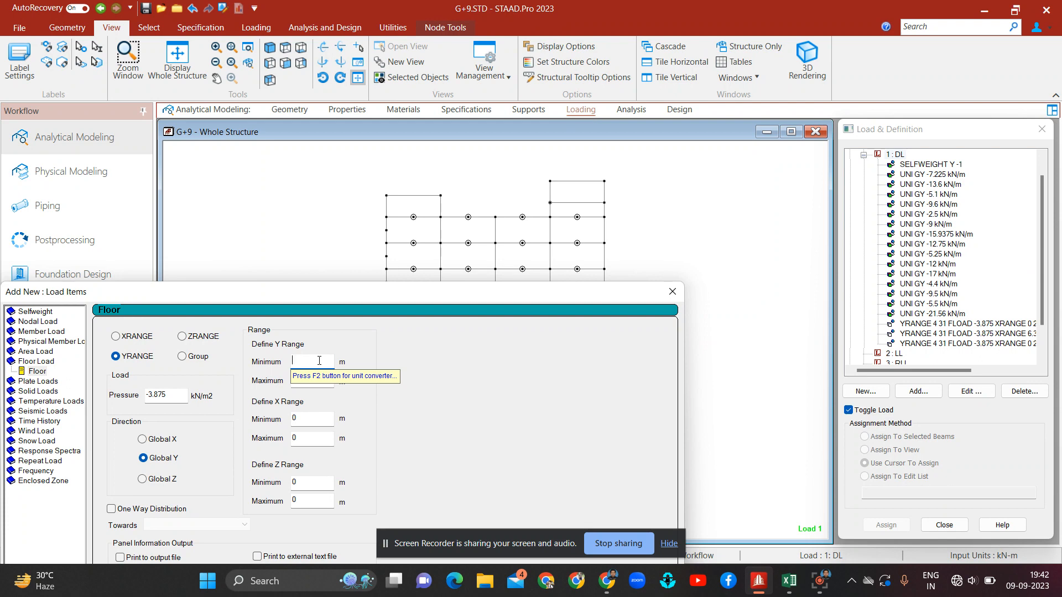
pyautogui.write('3')
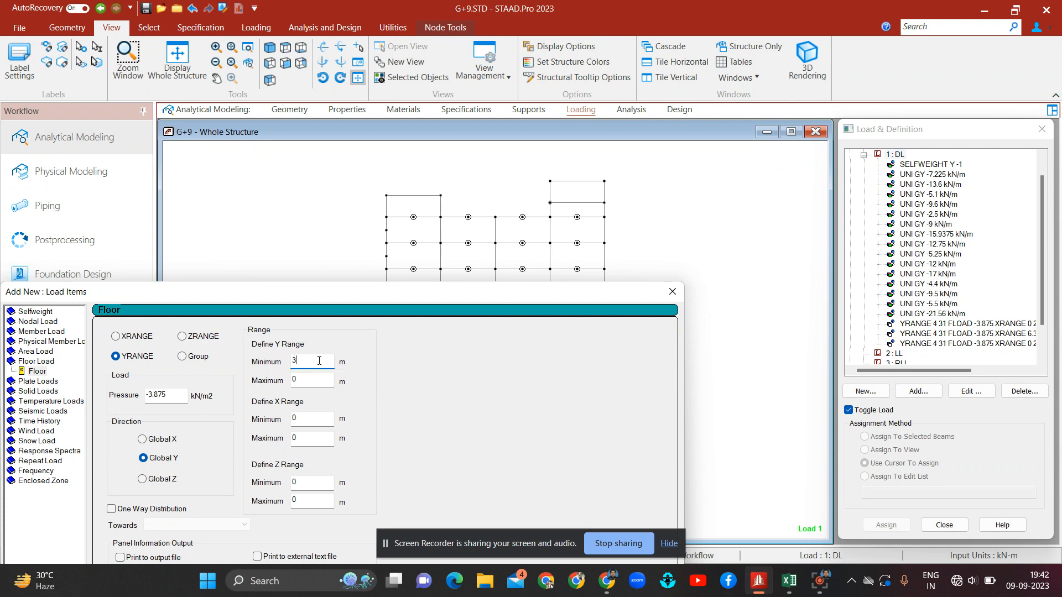
pyautogui.write('7')
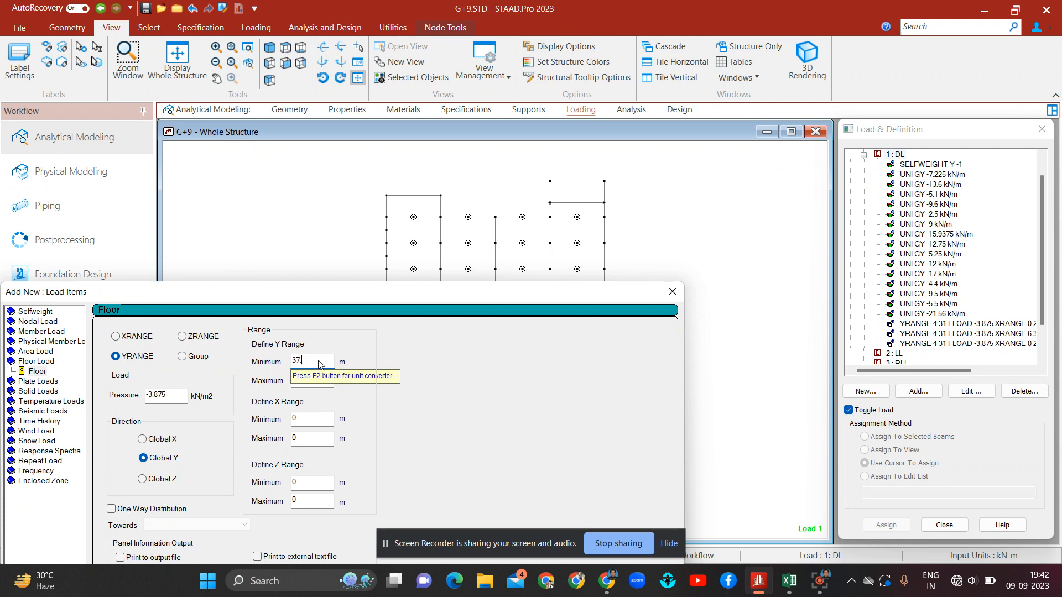
pyautogui.write('.4')
pyautogui.doubleClick(550, 203)
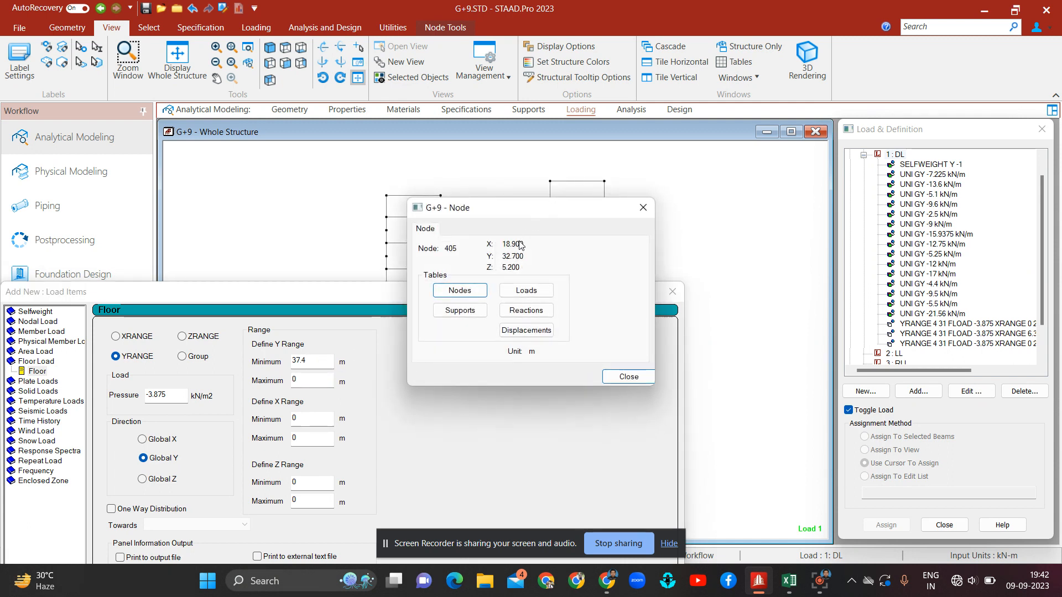
pyautogui.click(642, 208)
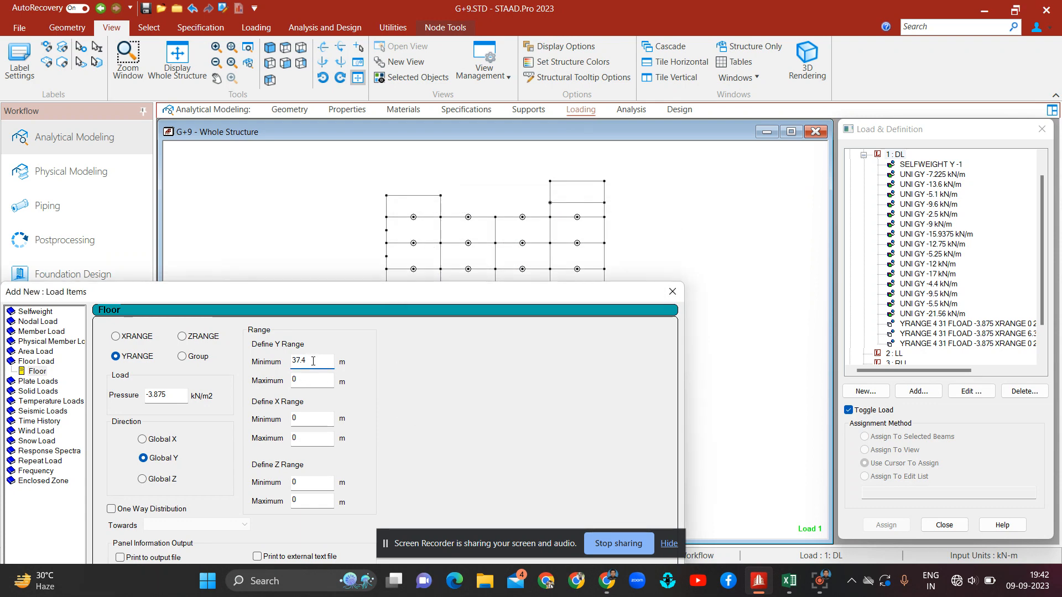
pyautogui.press('BackSpace')
pyautogui.press('BackSpace')
pyautogui.press('BackSpace')
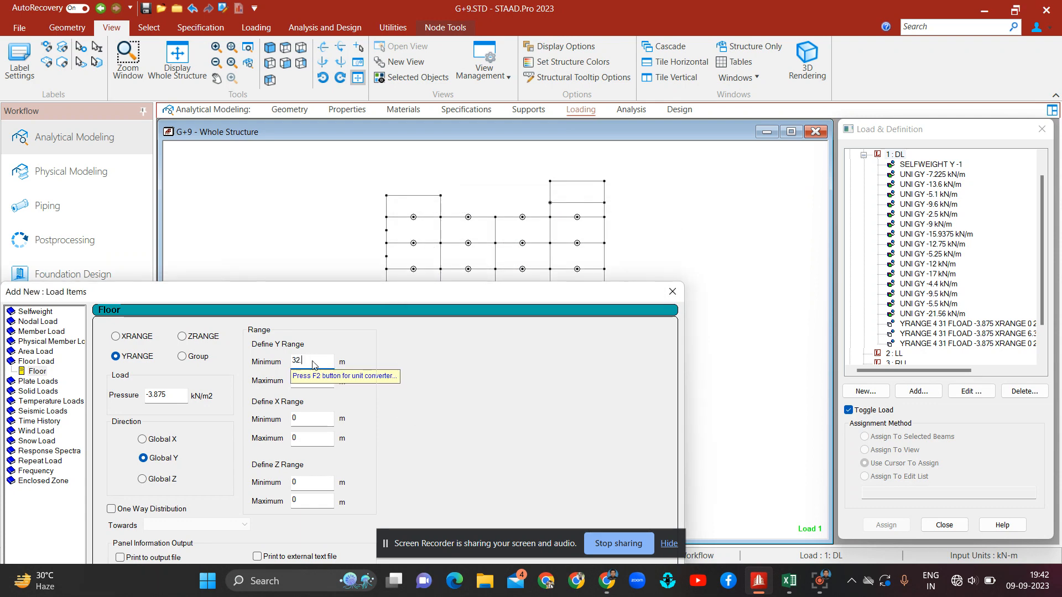
# Step: Check the mumty roof node's coordinates and set the floor load's Y maximum to 35.2 m
pyautogui.doubleClick(604, 182)
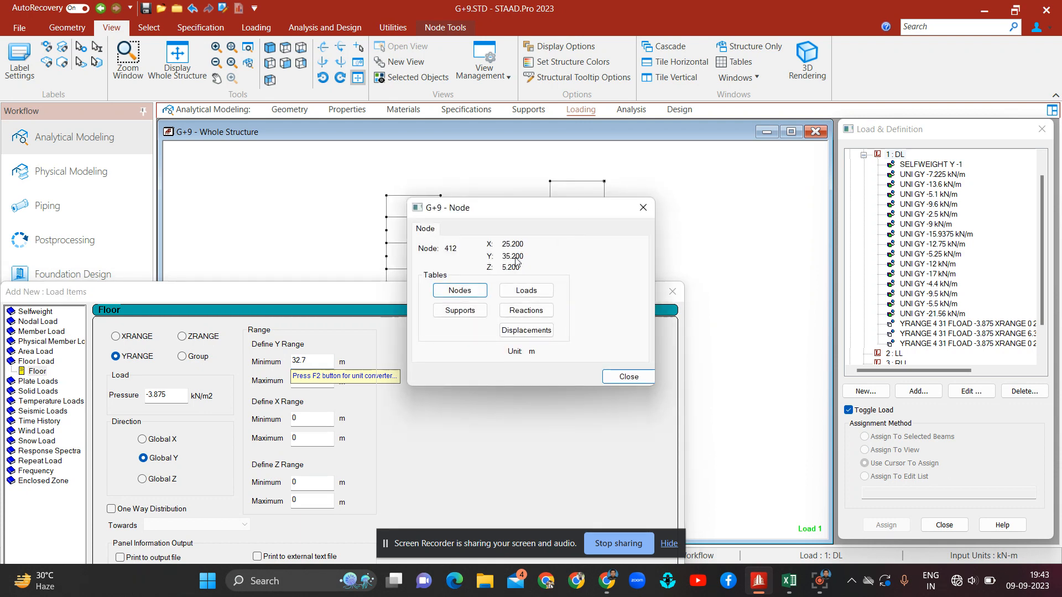
pyautogui.click(643, 207)
pyautogui.click(324, 382)
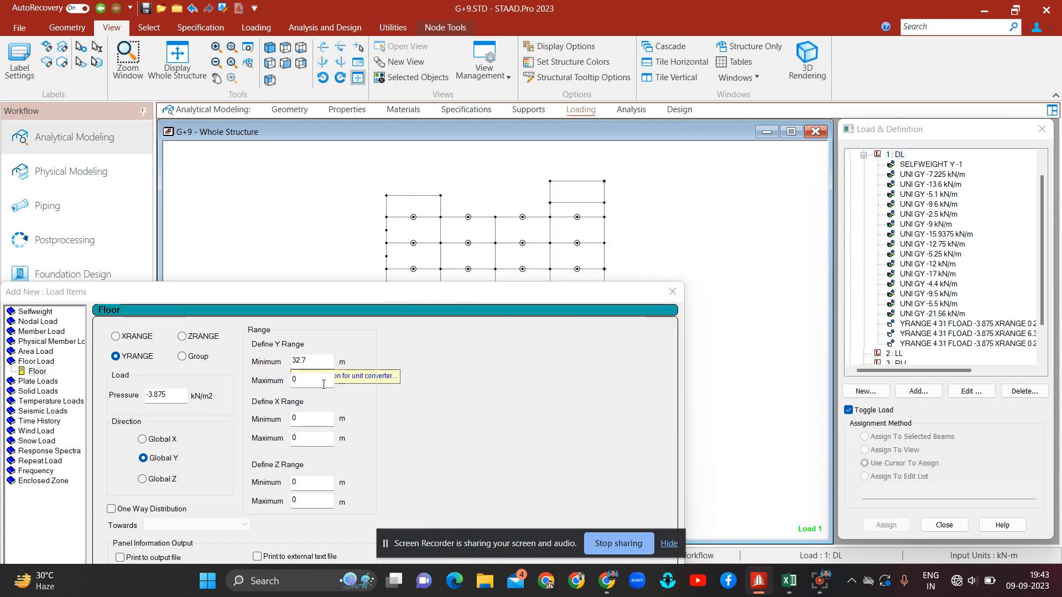
pyautogui.press('BackSpace')
pyautogui.write('3')
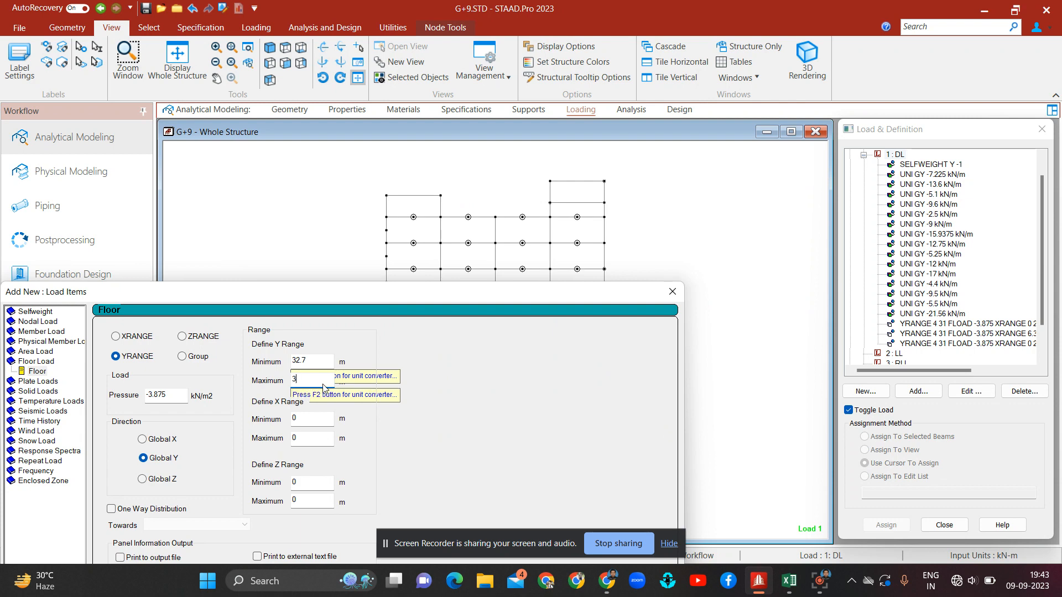
pyautogui.write('5.2')
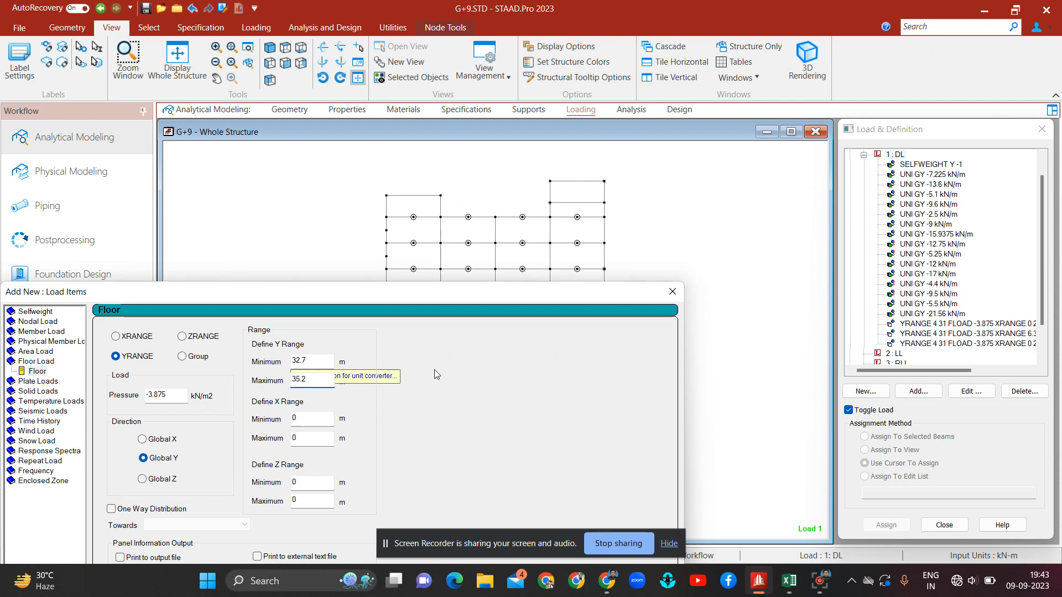
# Step: Check a lower roof node's coordinates, move the dialog aside, add the mumty roof floor load and close the dialog
pyautogui.doubleClick(441, 196)
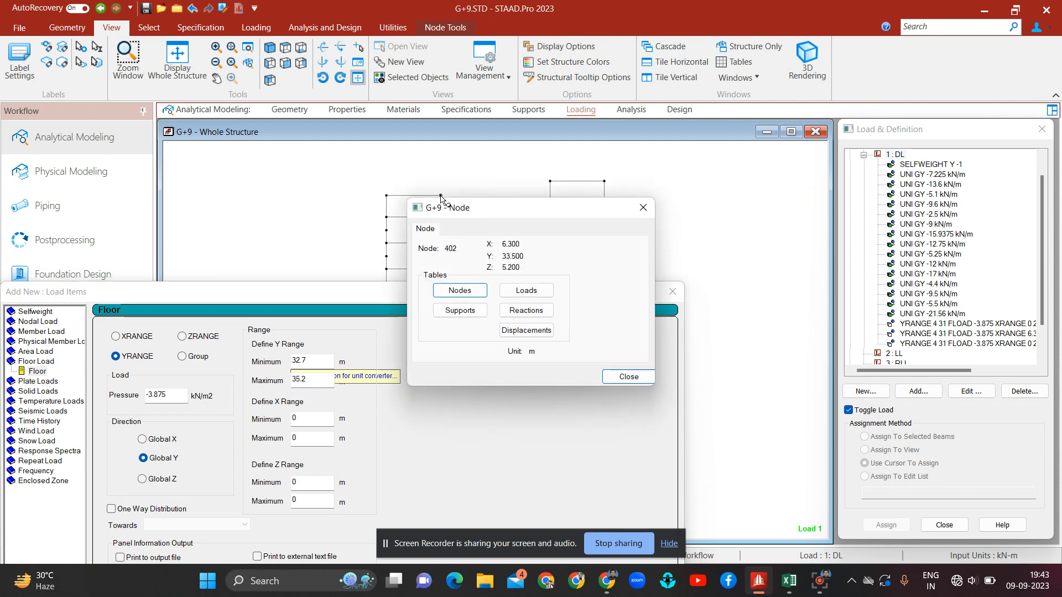
pyautogui.click(642, 208)
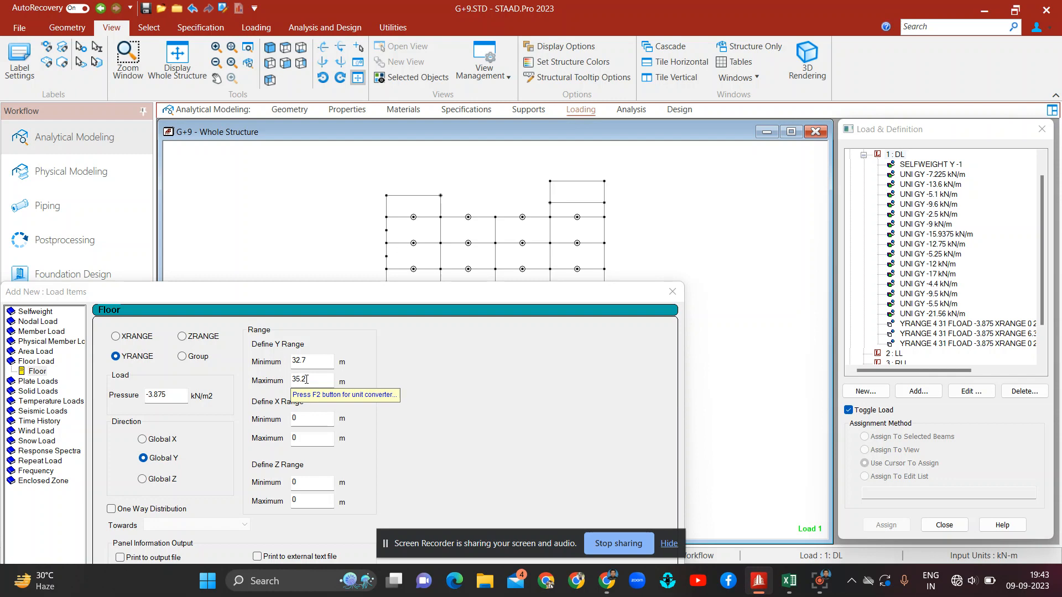
pyautogui.moveTo(560, 294); pyautogui.dragTo(632, 40)
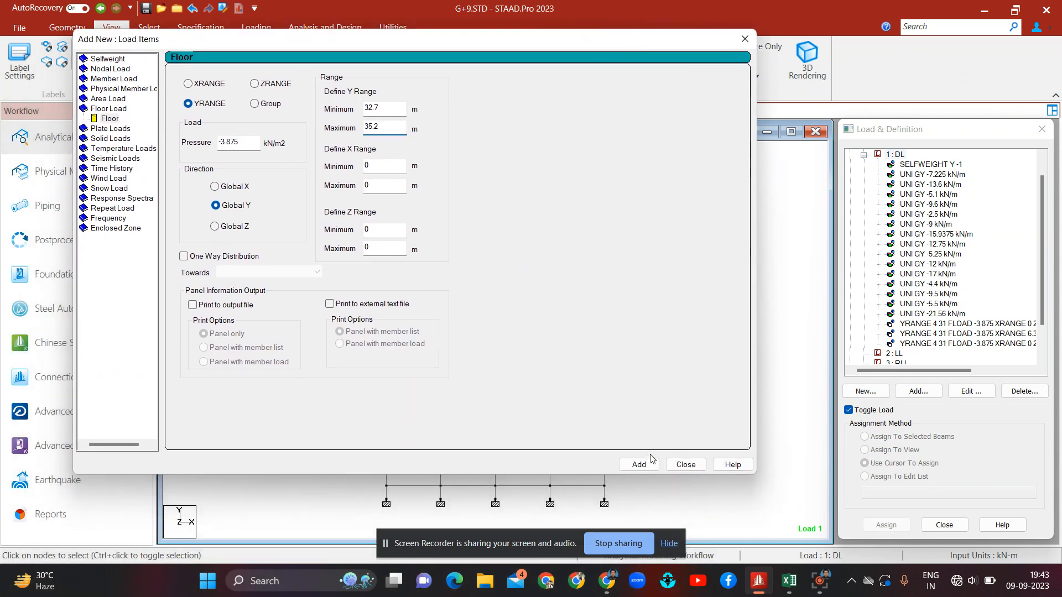
pyautogui.click(639, 464)
pyautogui.click(685, 464)
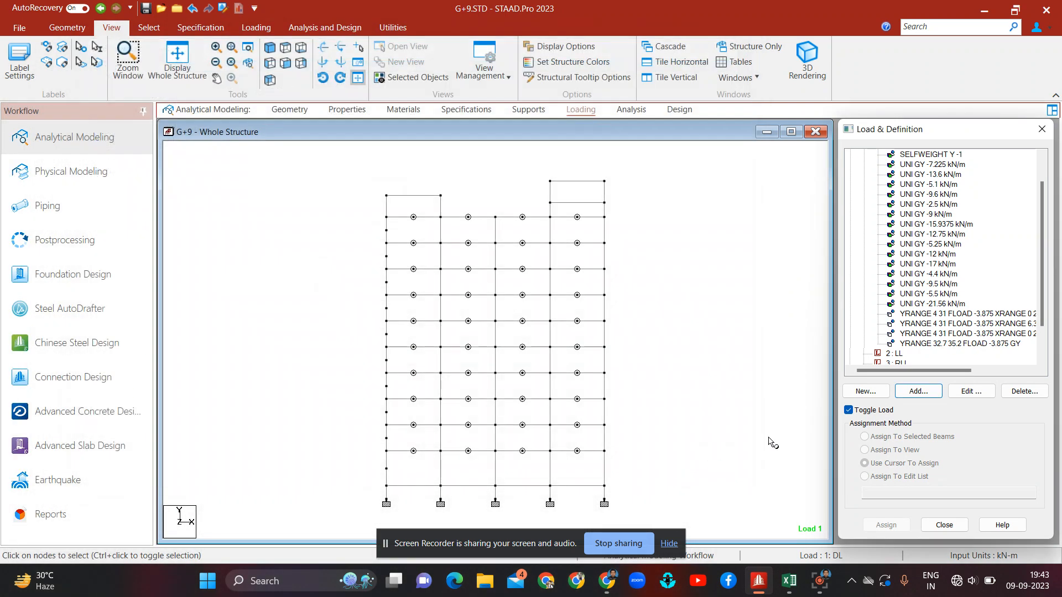
# Step: Review the mumty roof floor load, then box-select each block's floor bays in plan view to examine their extents
pyautogui.click(960, 343)
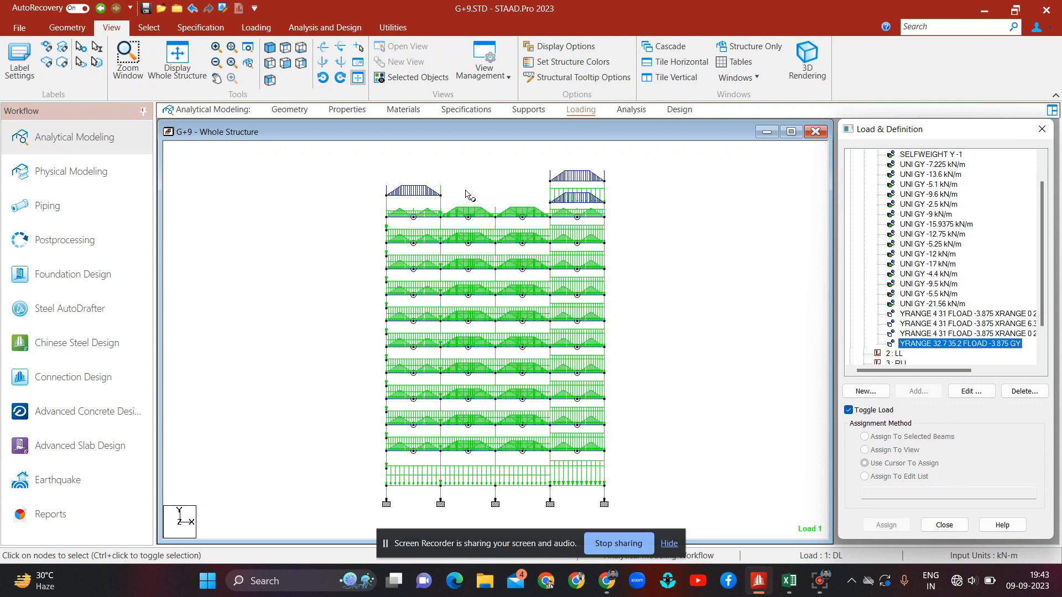
pyautogui.click(631, 207)
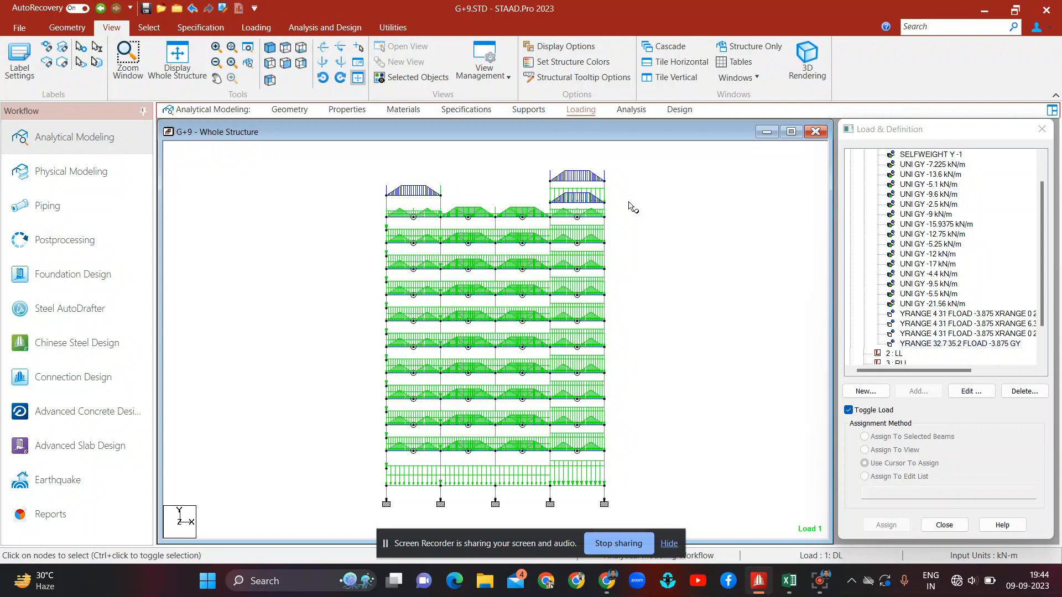
pyautogui.click(896, 354)
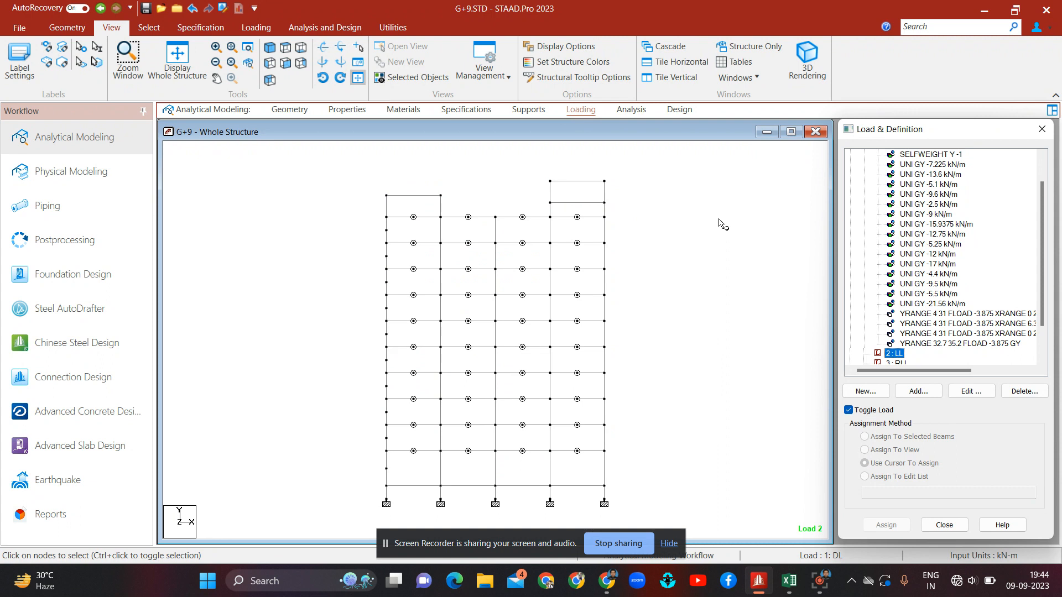
pyautogui.click(286, 49)
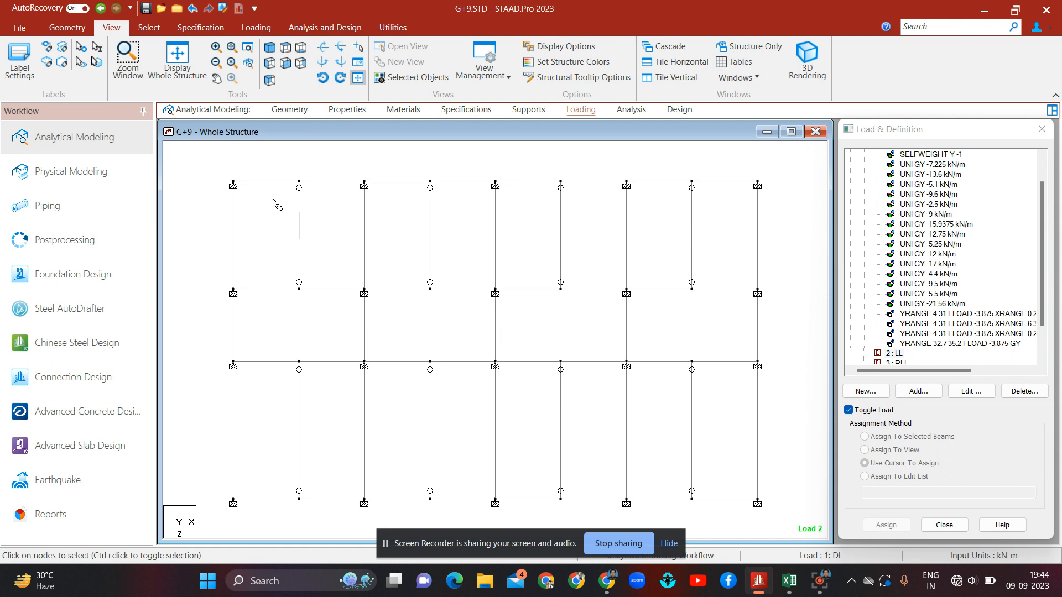
pyautogui.moveTo(225, 175); pyautogui.dragTo(635, 299)
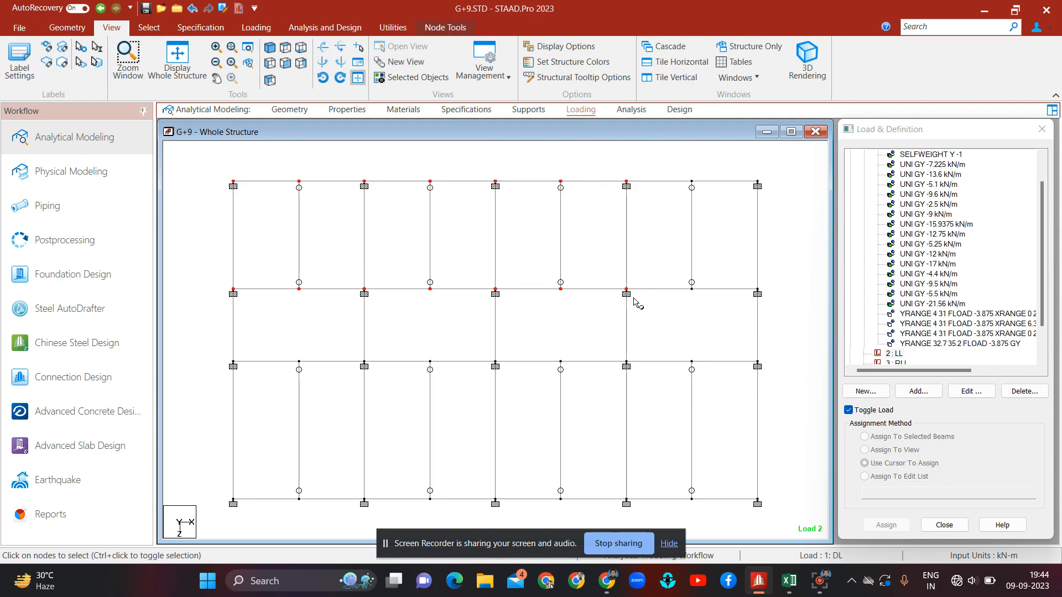
pyautogui.click(149, 28)
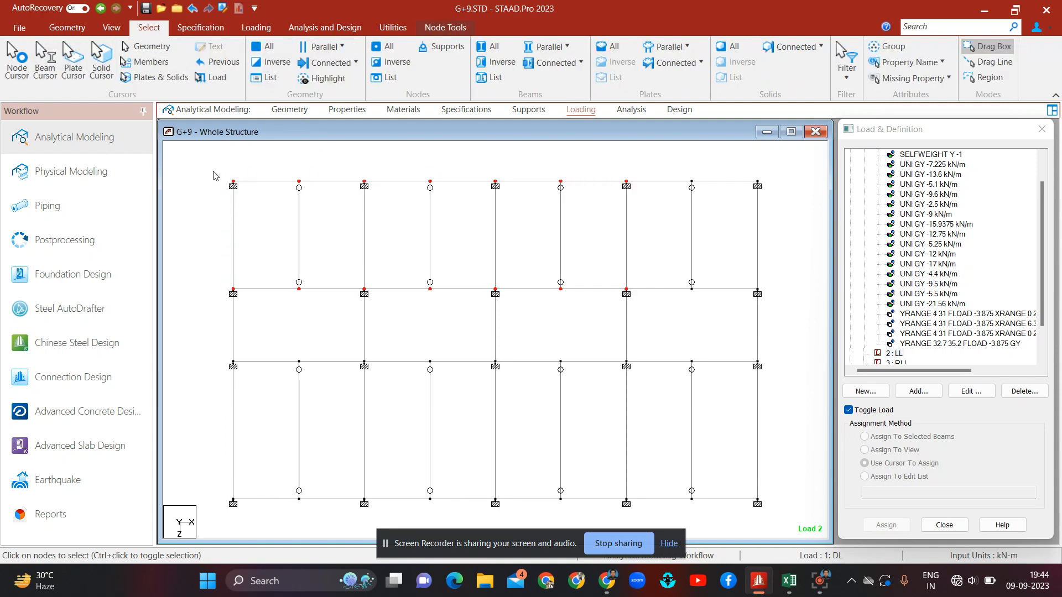
pyautogui.moveTo(212, 166); pyautogui.dragTo(629, 297)
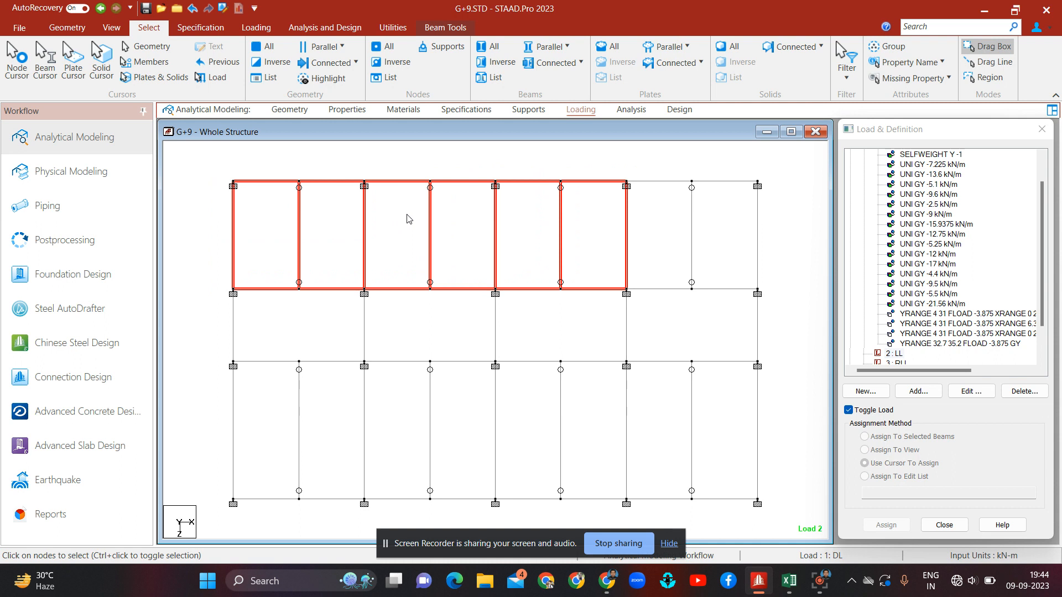
pyautogui.moveTo(611, 159); pyautogui.dragTo(779, 290)
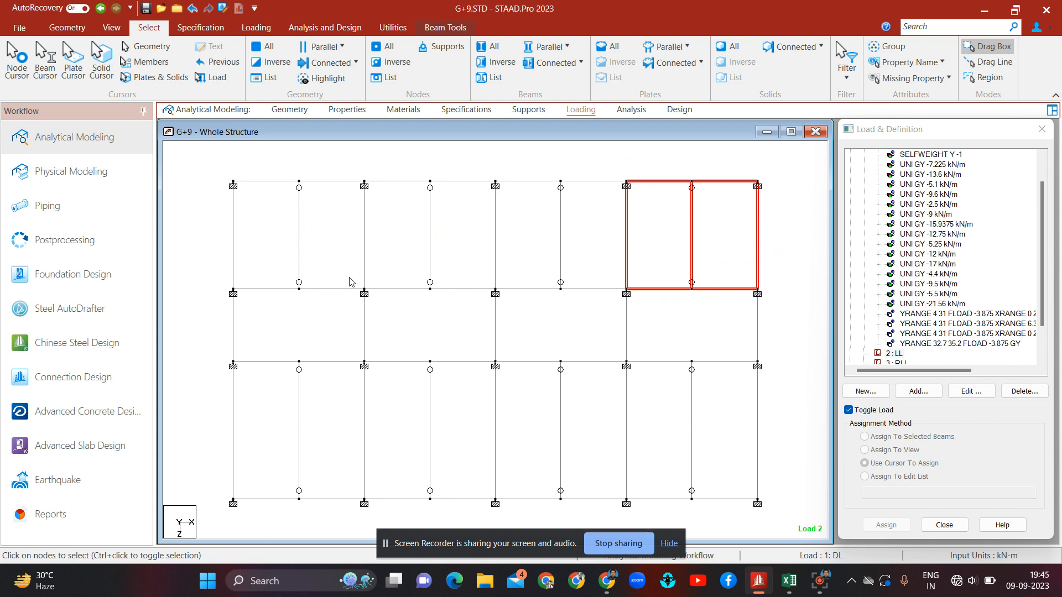
pyautogui.moveTo(348, 278); pyautogui.dragTo(644, 374)
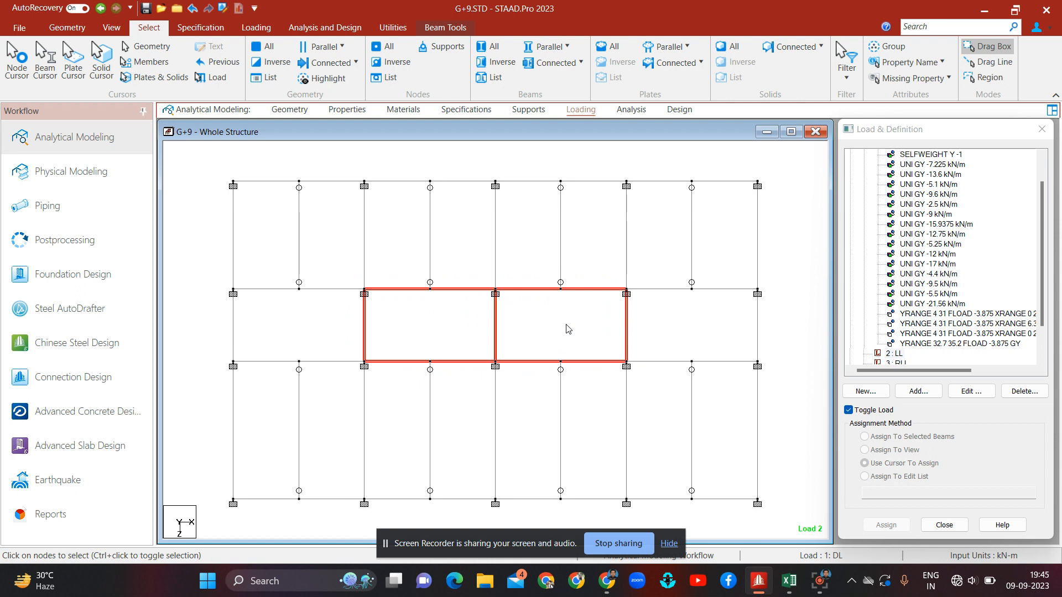
pyautogui.click(235, 331)
pyautogui.click(203, 344)
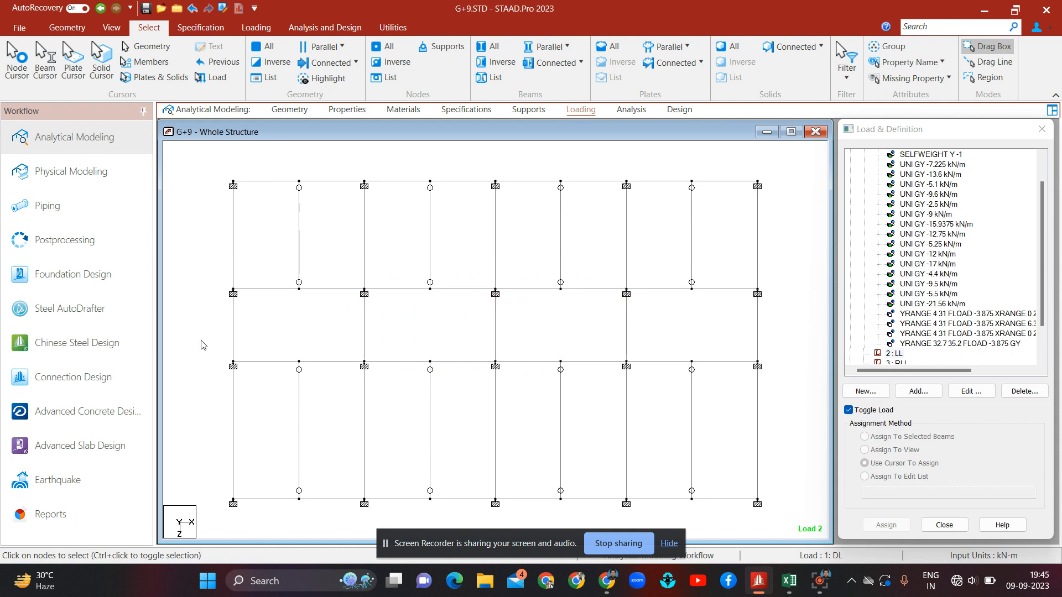
pyautogui.moveTo(212, 353); pyautogui.dragTo(631, 514)
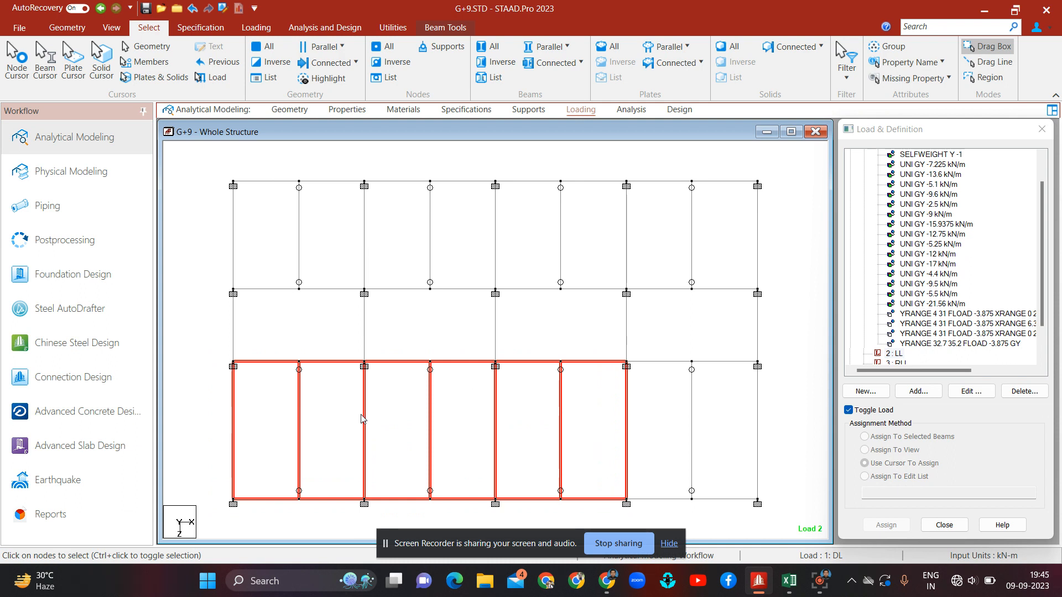
pyautogui.click(797, 381)
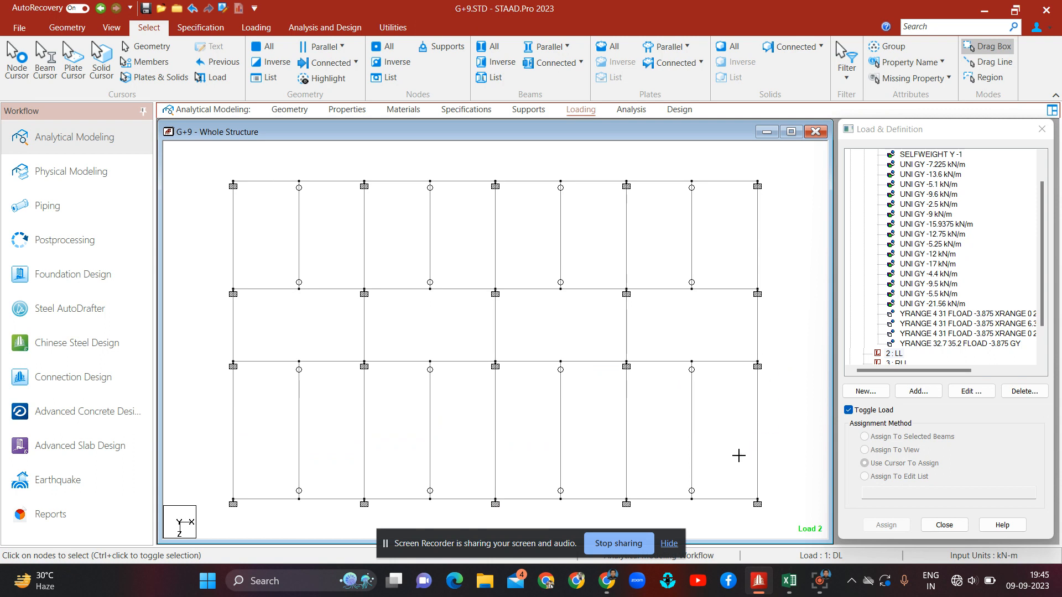
pyautogui.moveTo(783, 352); pyautogui.dragTo(624, 519)
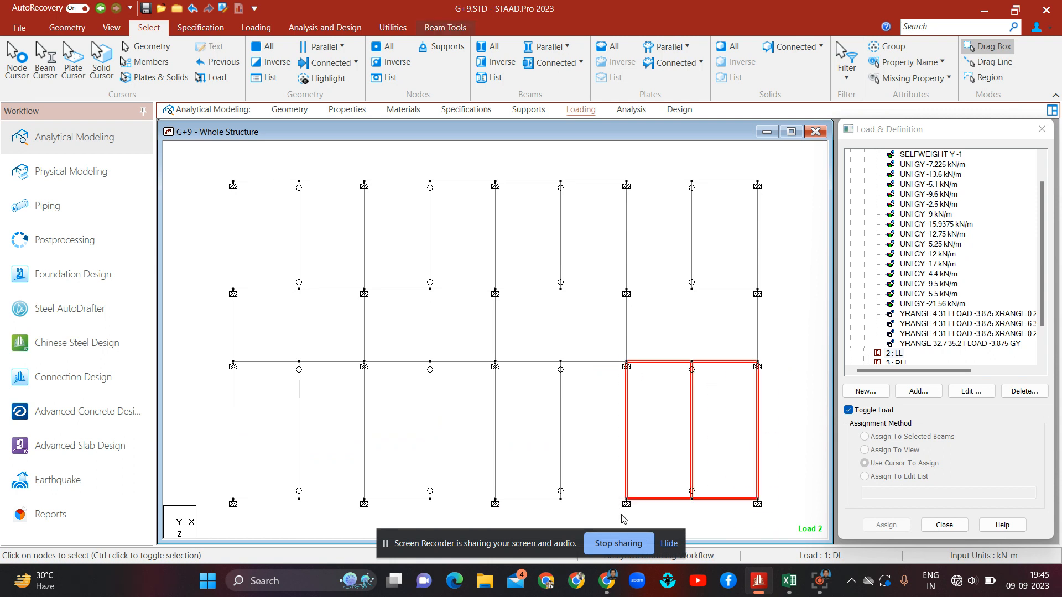
pyautogui.click(736, 416)
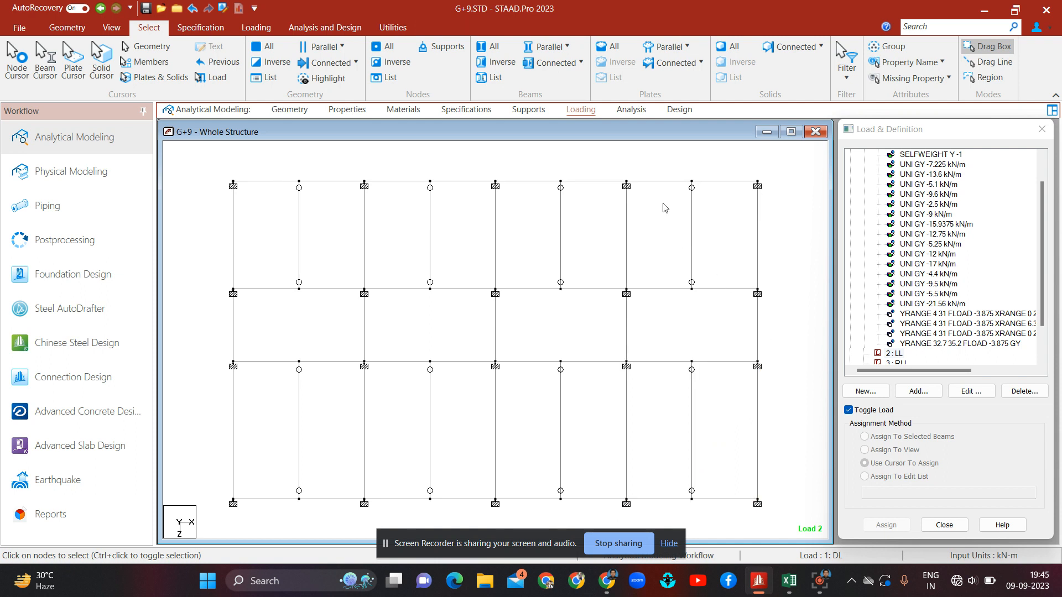
pyautogui.click(899, 354)
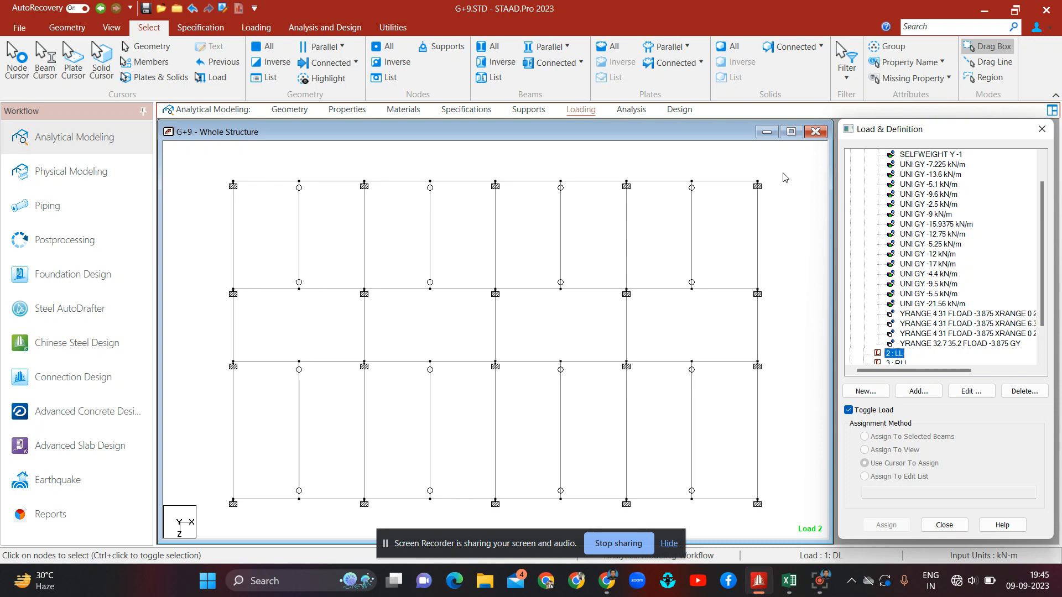
pyautogui.click(920, 391)
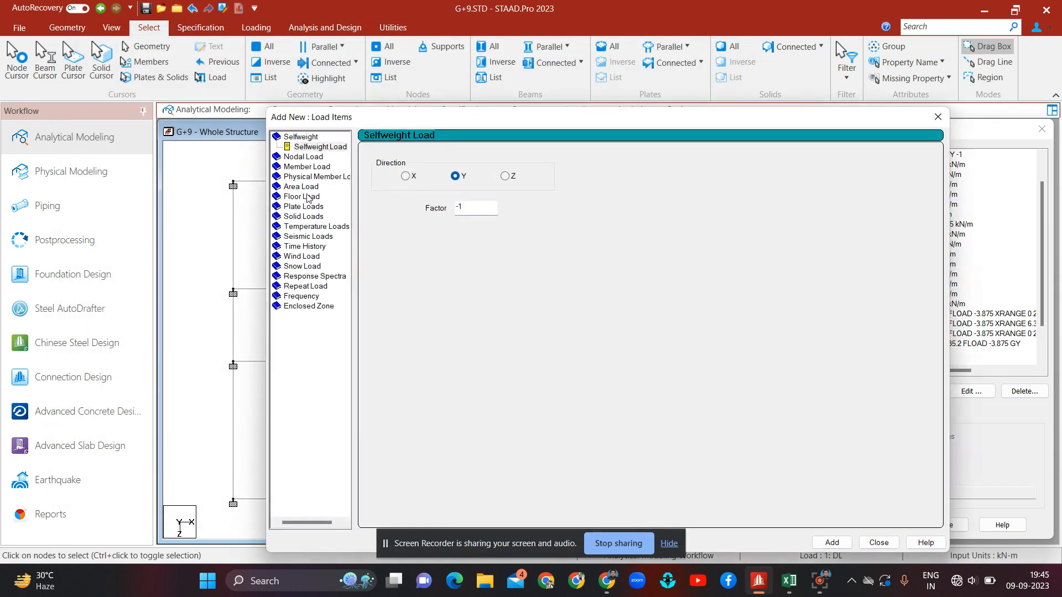
pyautogui.click(305, 196)
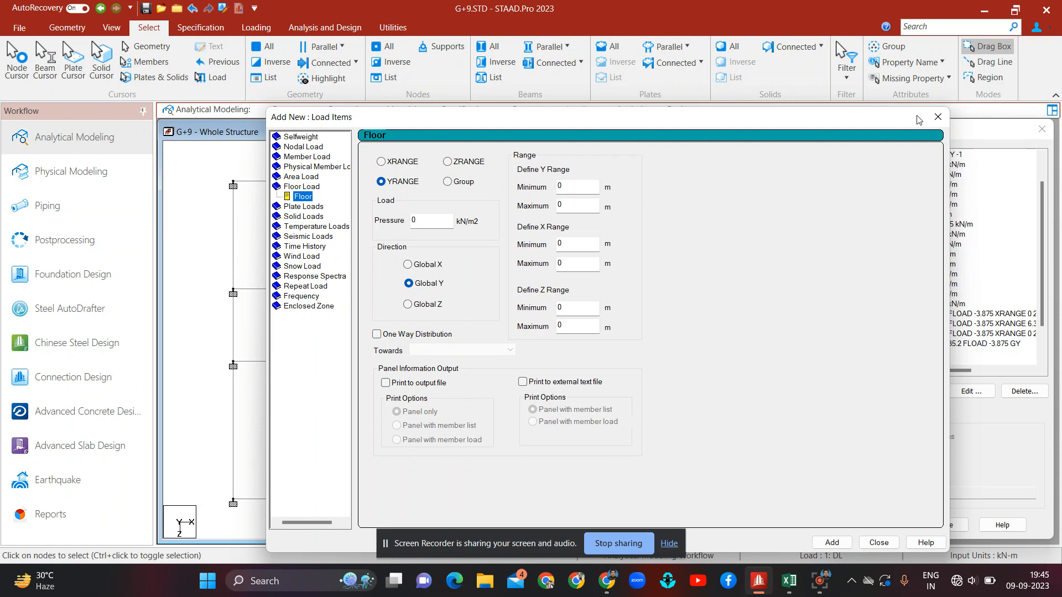
pyautogui.click(938, 116)
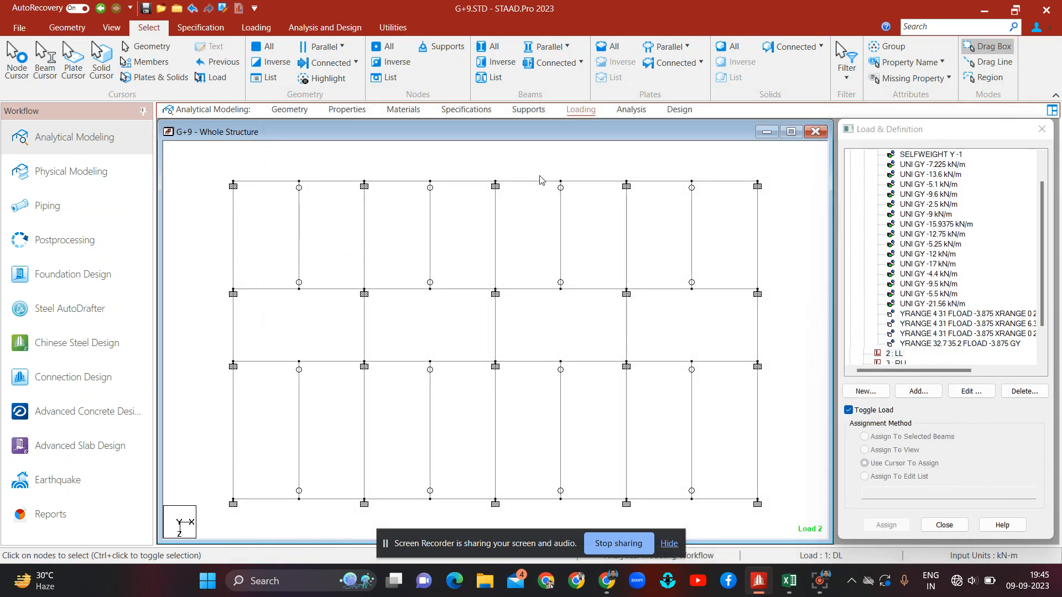
# Step: Switch to the front elevation view and check the coordinates of a top-floor beam and its node
pyautogui.click(121, 32)
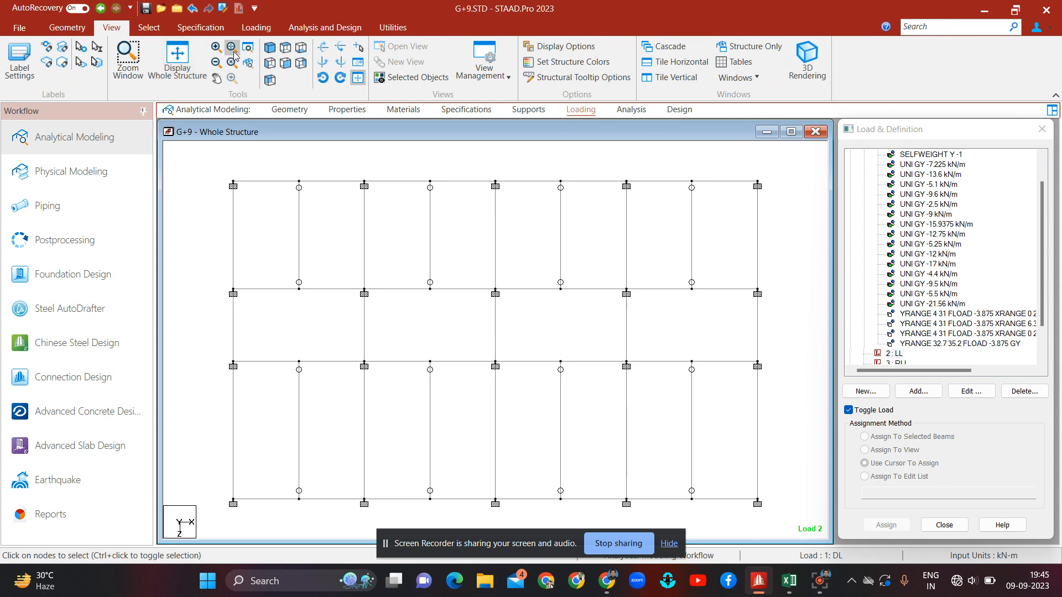
pyautogui.click(286, 63)
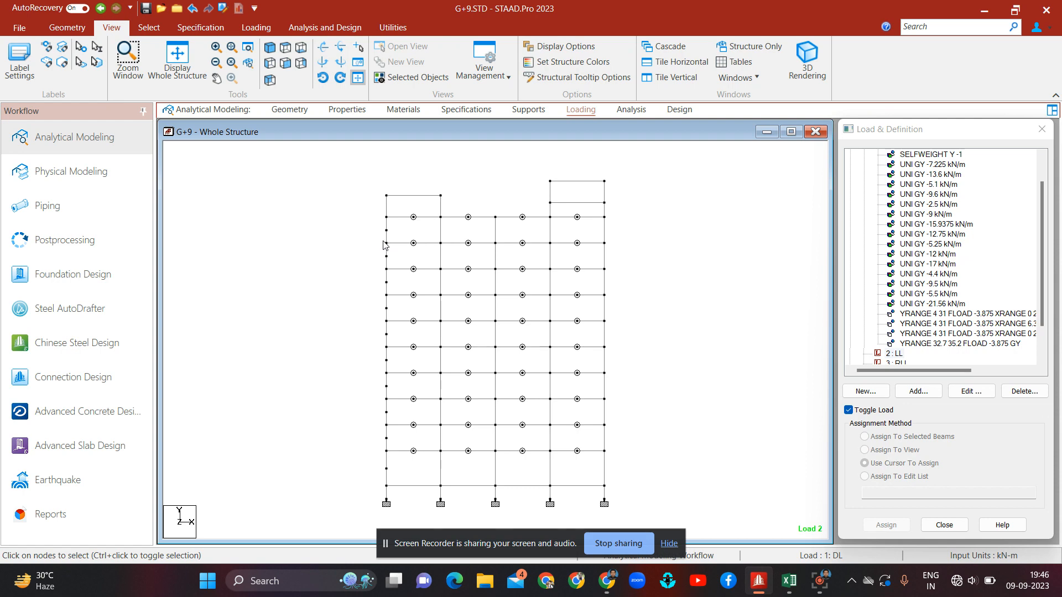
pyautogui.doubleClick(604, 247)
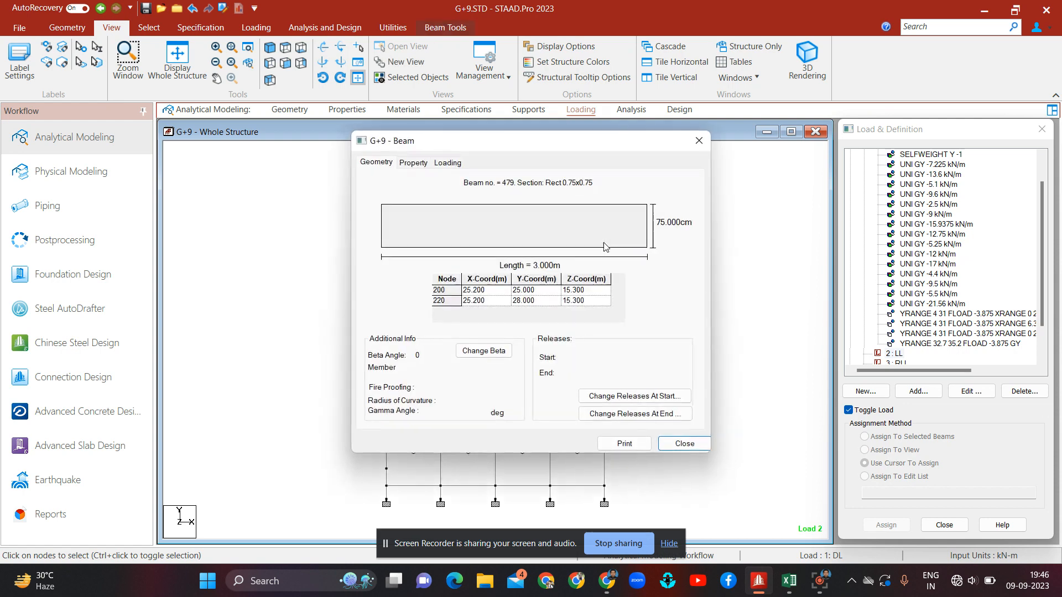
pyautogui.click(700, 140)
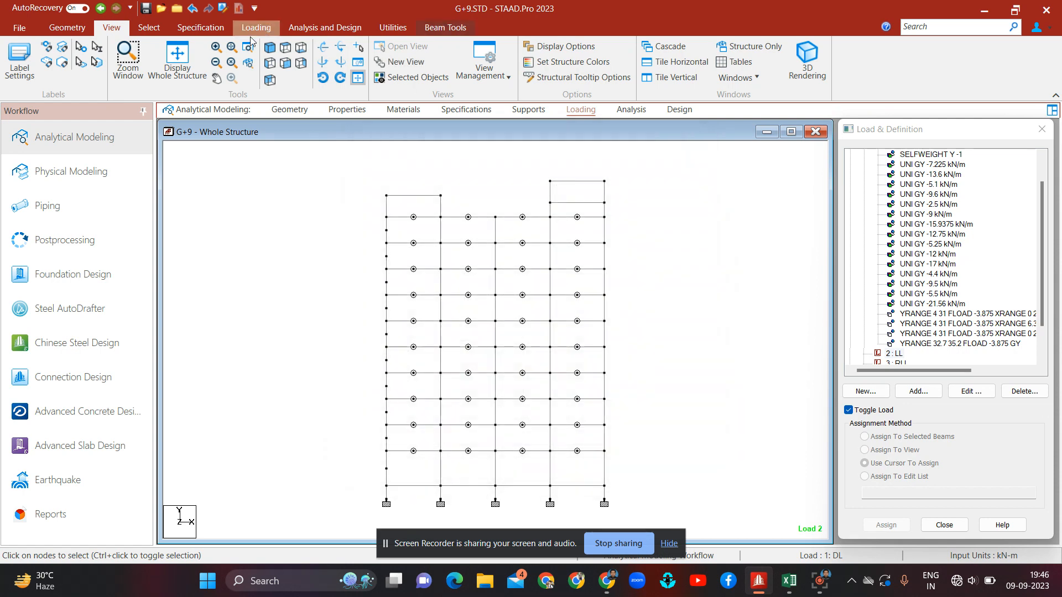
pyautogui.click(148, 29)
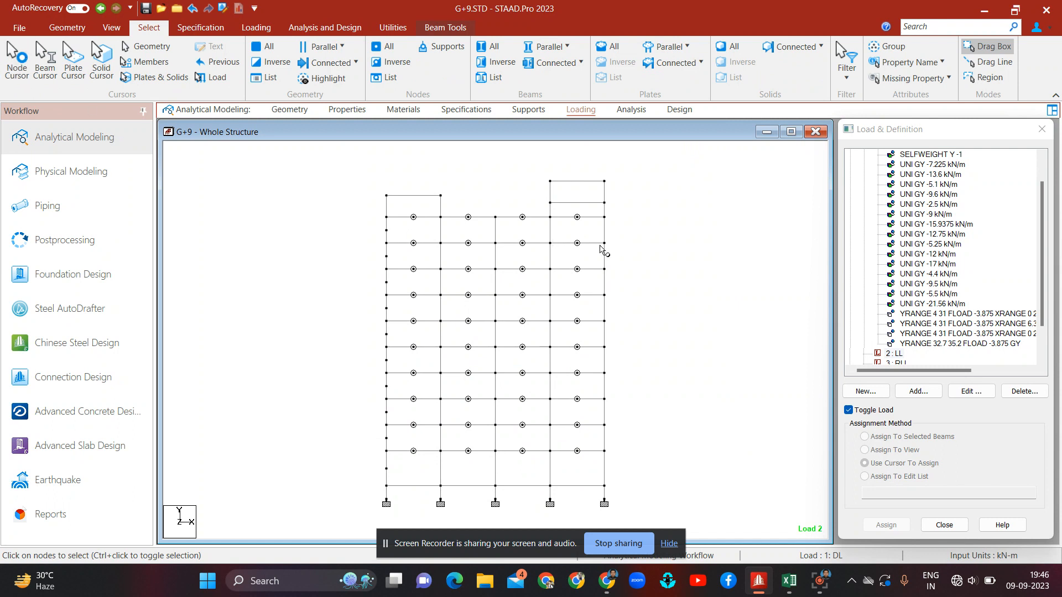
pyautogui.doubleClick(604, 244)
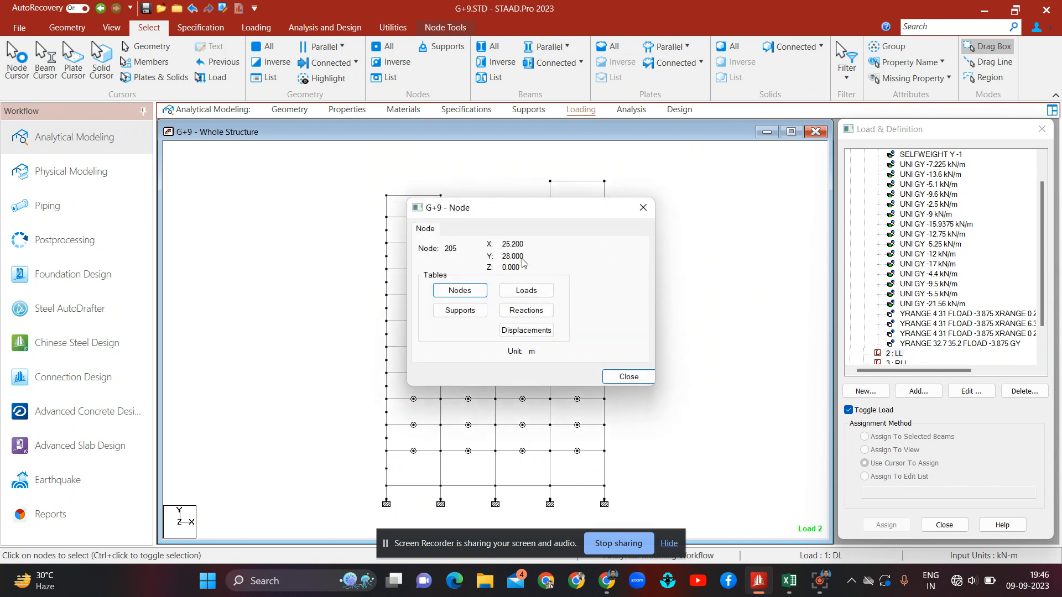
pyautogui.click(643, 208)
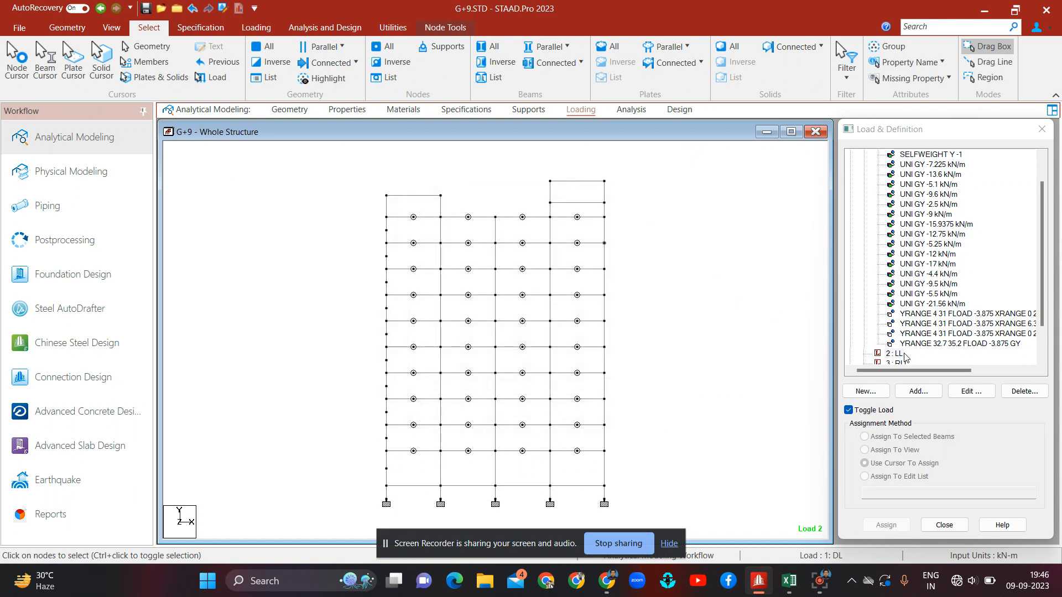
# Step: Start a new floor load for LL with pressure -4 kN/m2, Y range 4–28 m, X range 0–25.2 m, Z range 0–5.2 m
pyautogui.click(918, 391)
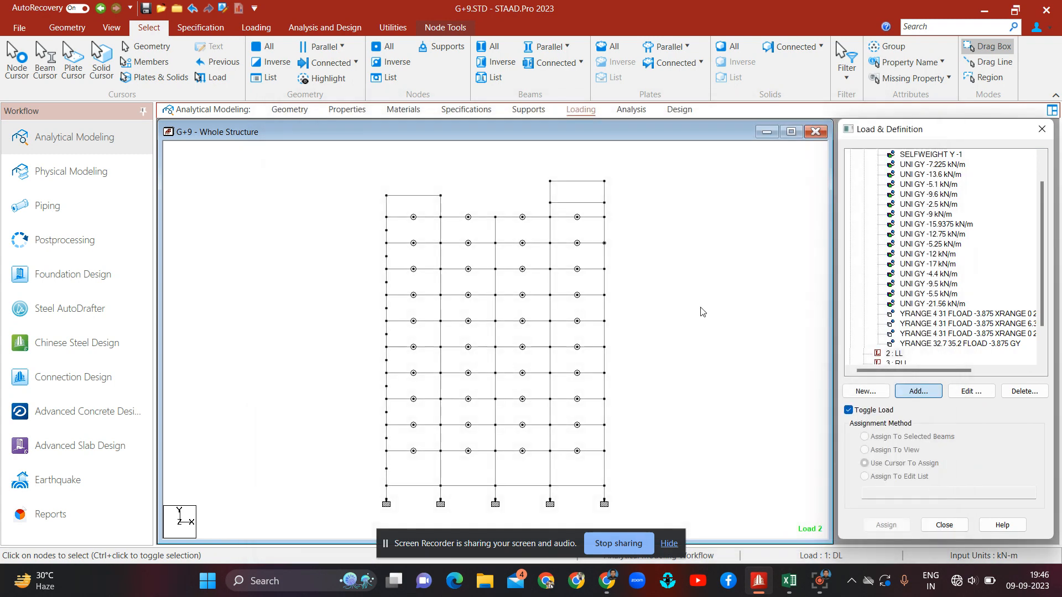
pyautogui.click(313, 196)
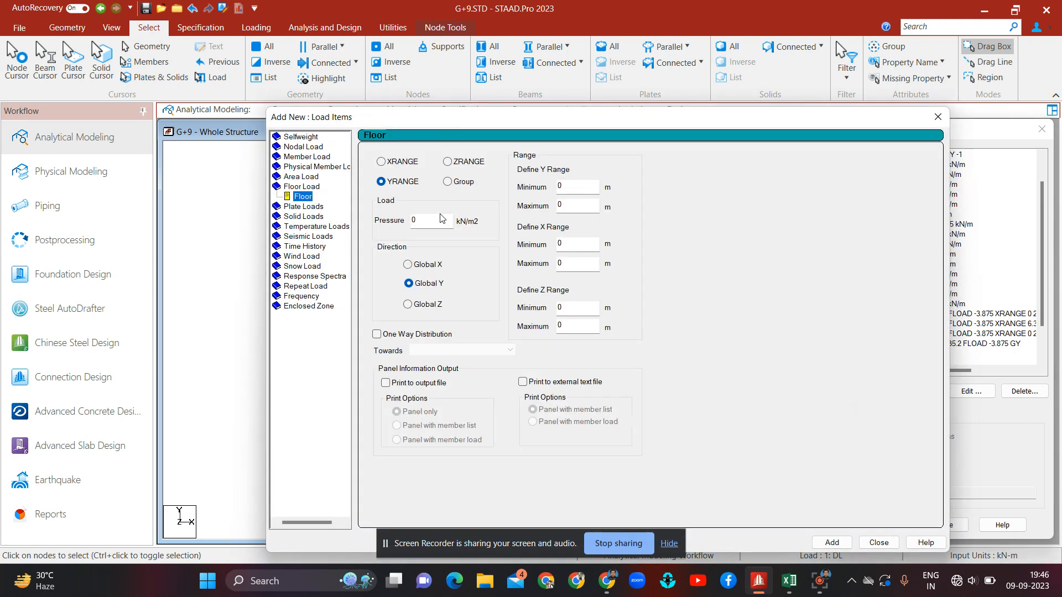
pyautogui.click(441, 219)
pyautogui.write('-4')
pyautogui.click(573, 186)
pyautogui.click(578, 203)
pyautogui.write('28')
pyautogui.click(590, 246)
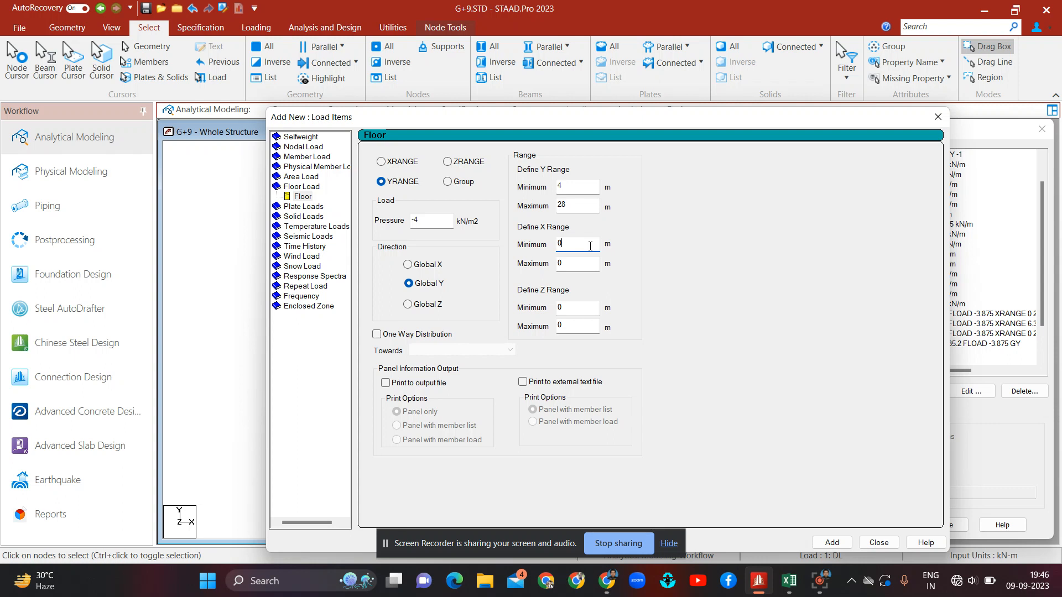
pyautogui.click(587, 270)
pyautogui.write('25.2')
pyautogui.click(586, 326)
pyautogui.write('5.2')
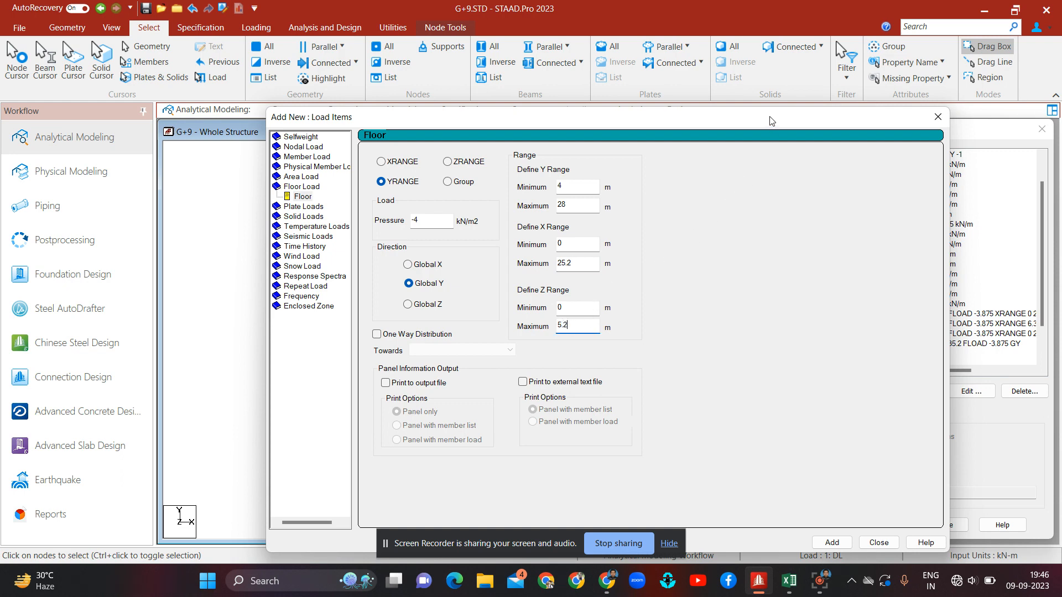
# Step: Move the dialog aside, box-select the first block in plan view to verify its extents, then add the floor load
pyautogui.moveTo(772, 126); pyautogui.dragTo(743, 350)
pyautogui.click(683, 265)
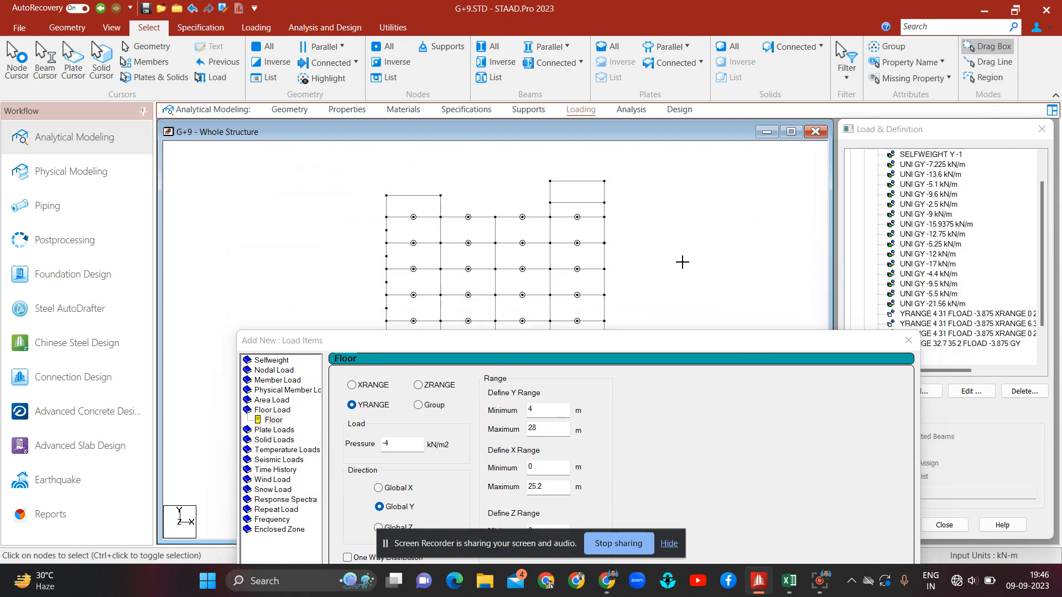
pyautogui.click(112, 27)
pyautogui.click(286, 50)
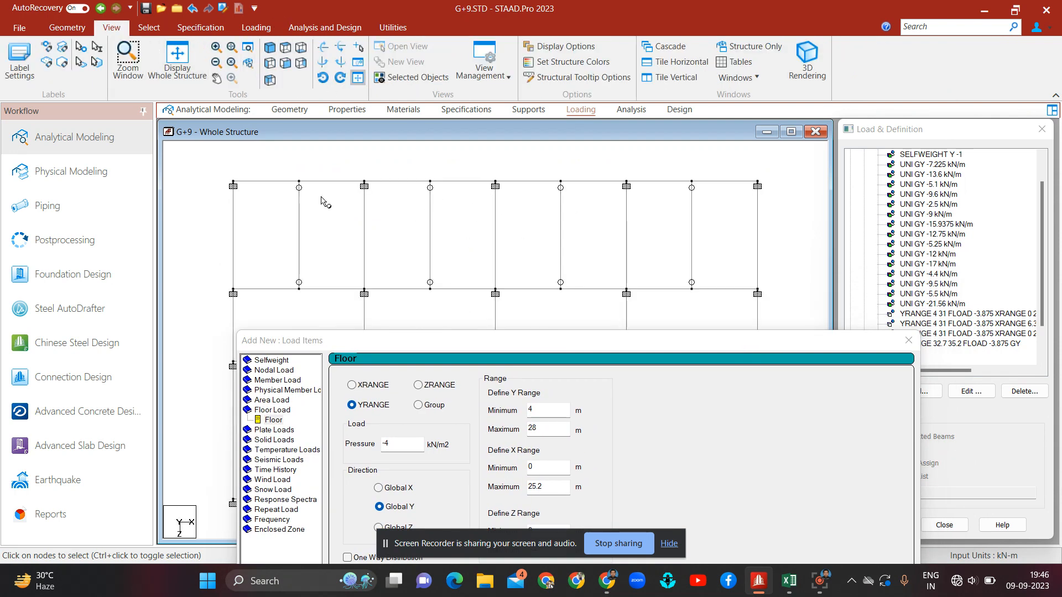
pyautogui.moveTo(215, 172); pyautogui.dragTo(765, 297)
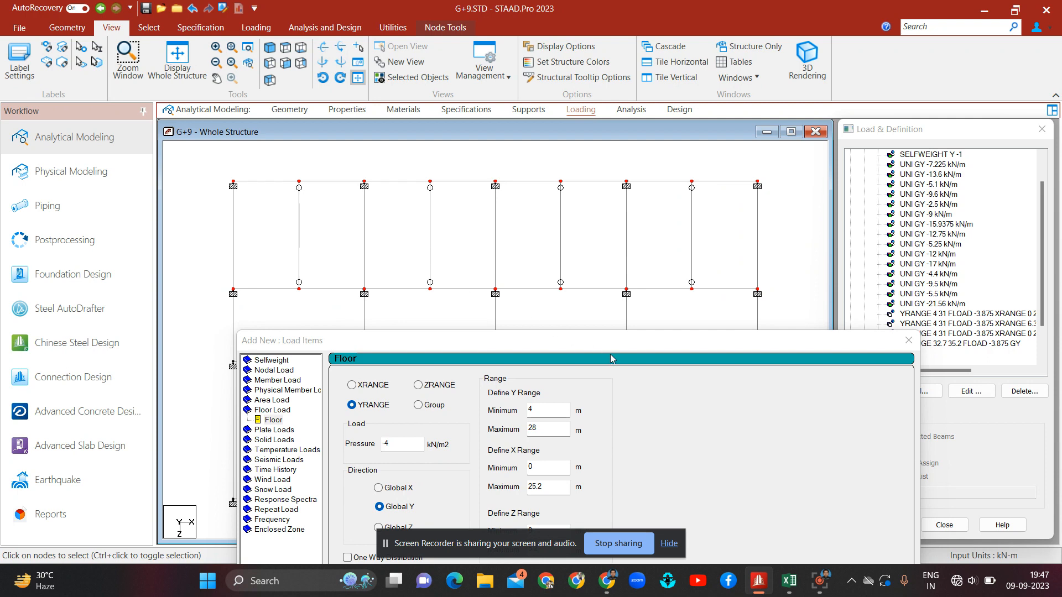
pyautogui.moveTo(628, 347); pyautogui.dragTo(554, 81)
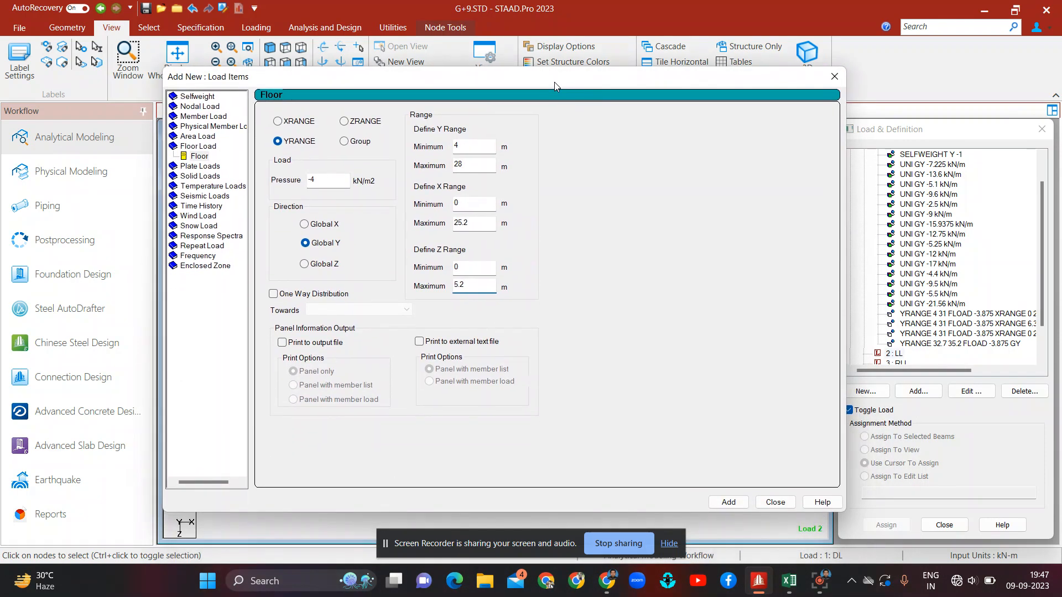
pyautogui.click(729, 502)
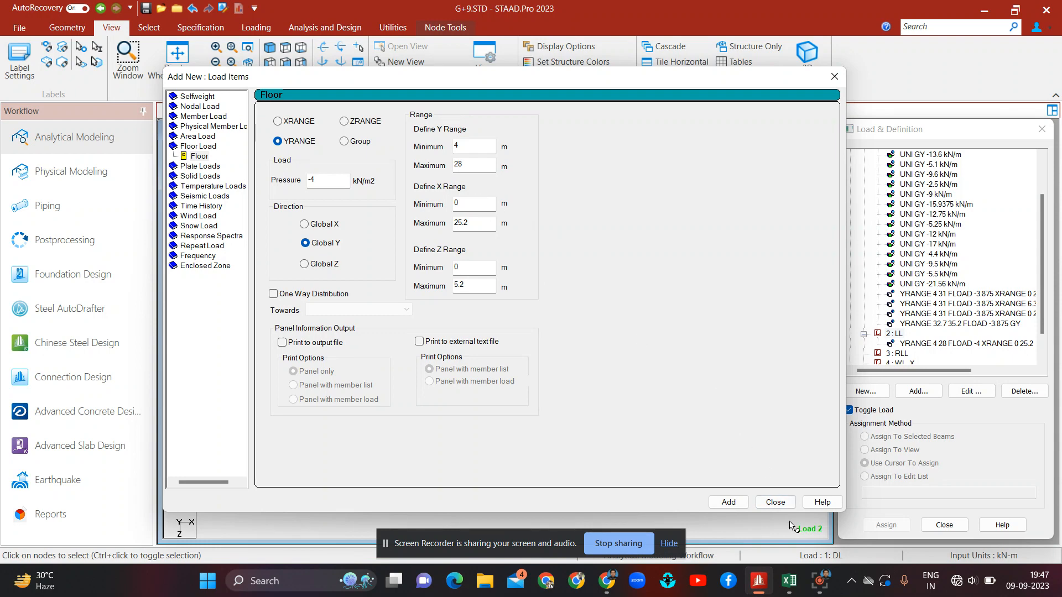
# Step: Consult the spreadsheet's block ranges and set the second block's X range to 6.3–18.9 m and Z range to 5.2–8.7 m
pyautogui.moveTo(790, 581)
pyautogui.moveTo(785, 531)
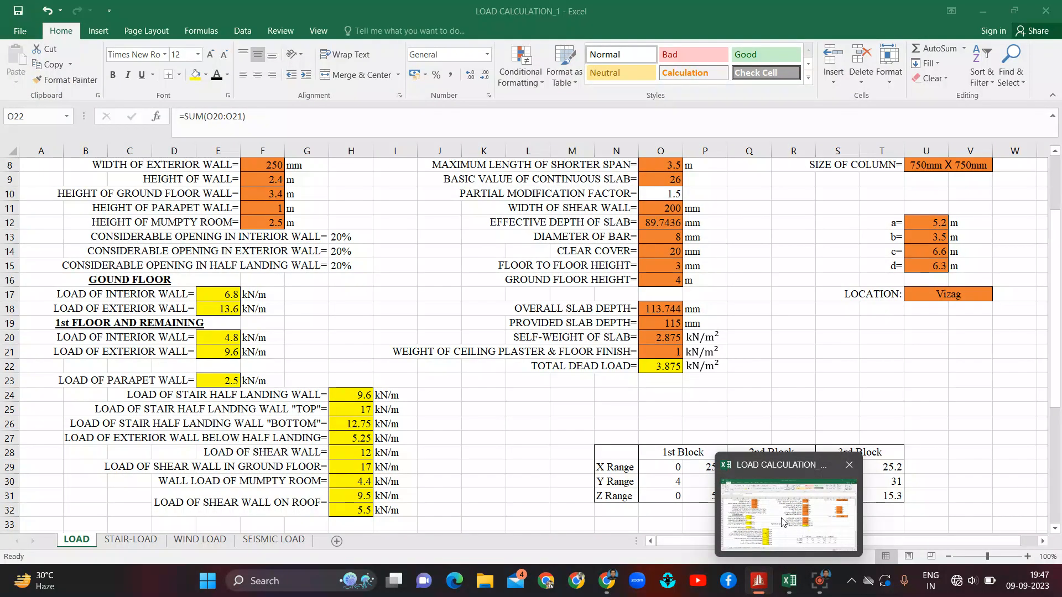
pyautogui.click(782, 522)
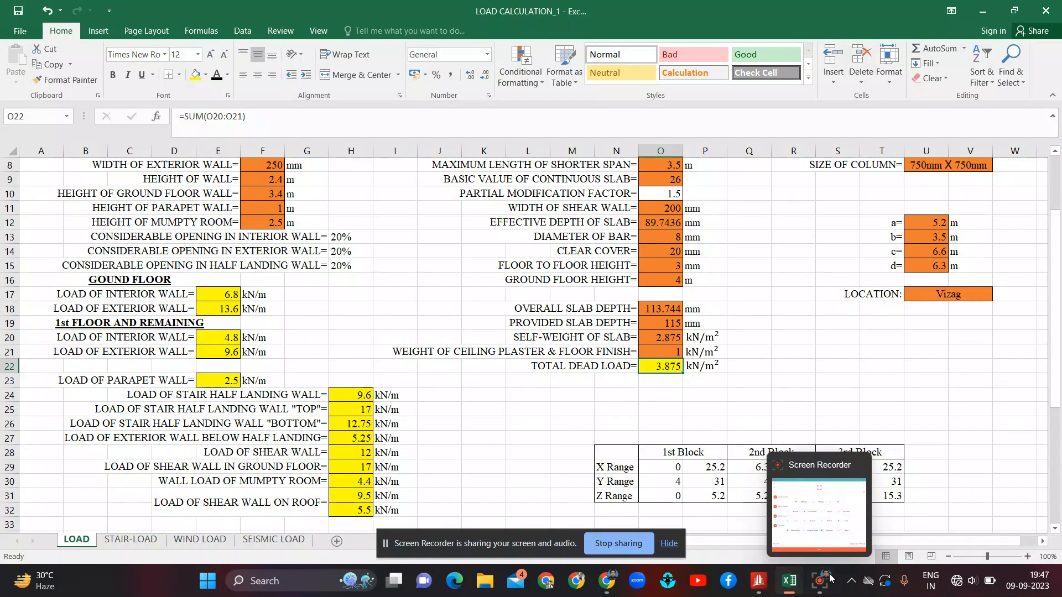
pyautogui.click(766, 585)
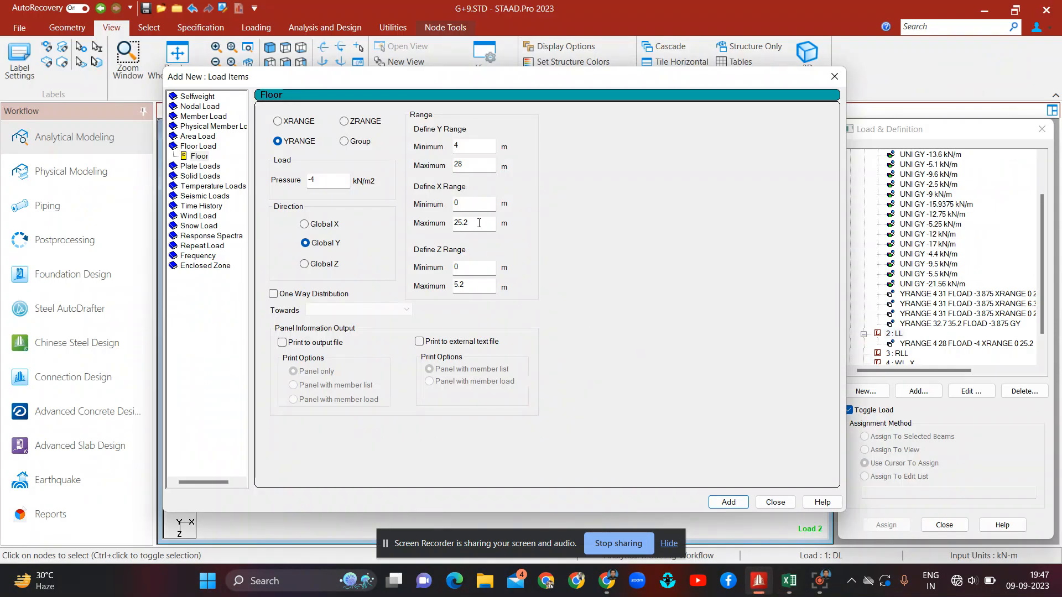
pyautogui.click(470, 207)
pyautogui.press('BackSpace')
pyautogui.write('6.3')
pyautogui.press('Tab')
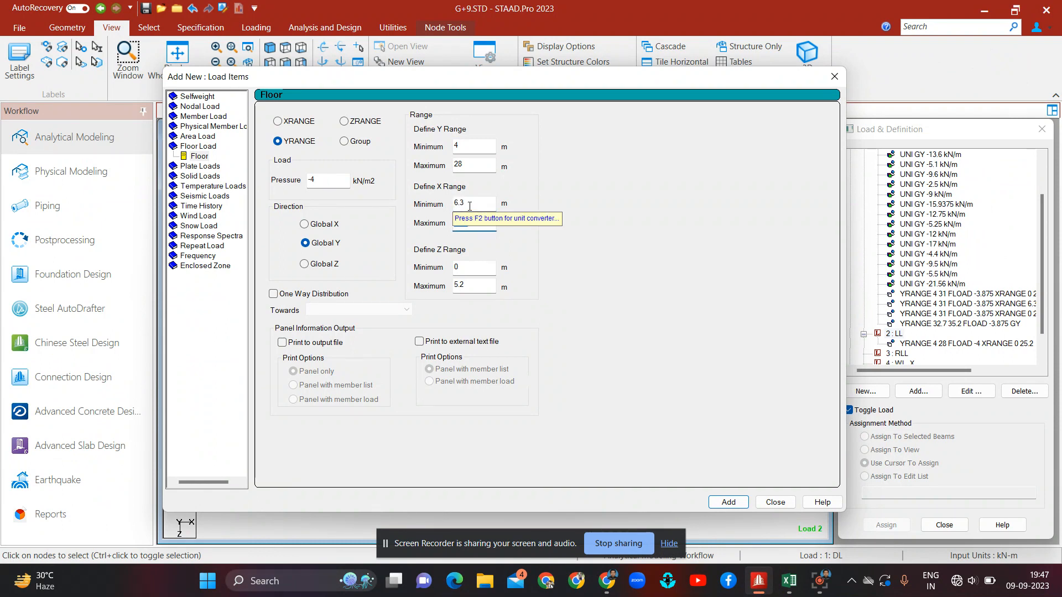
pyautogui.write('18.9')
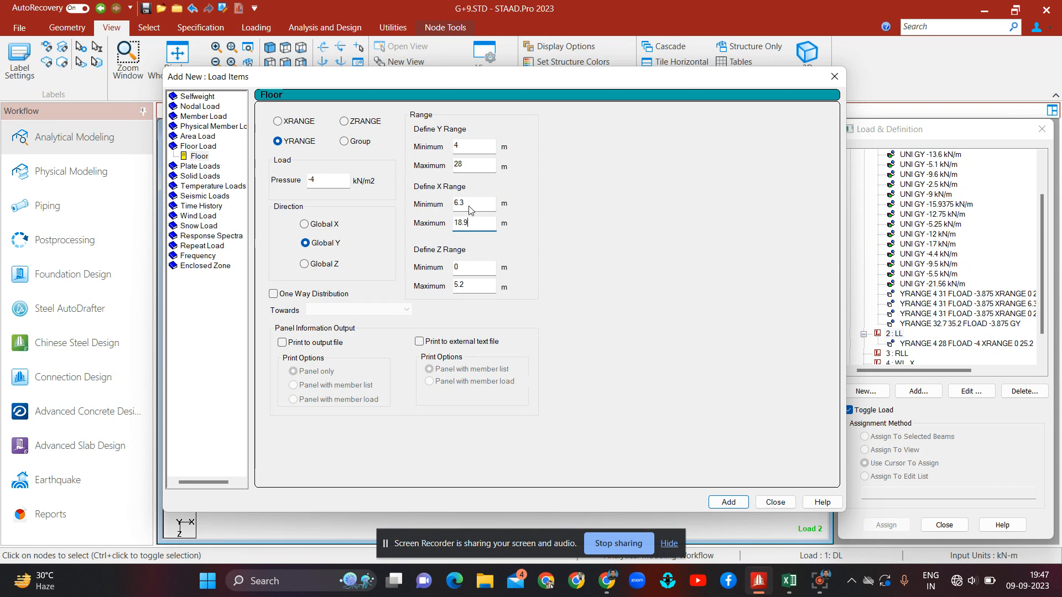
pyautogui.press('Tab')
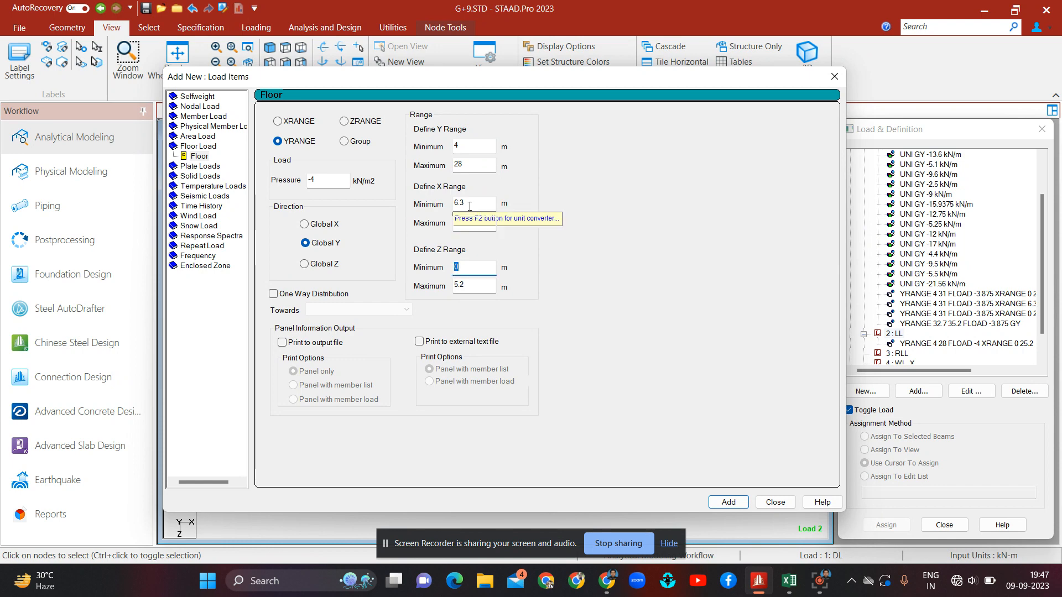
pyautogui.write('5.')
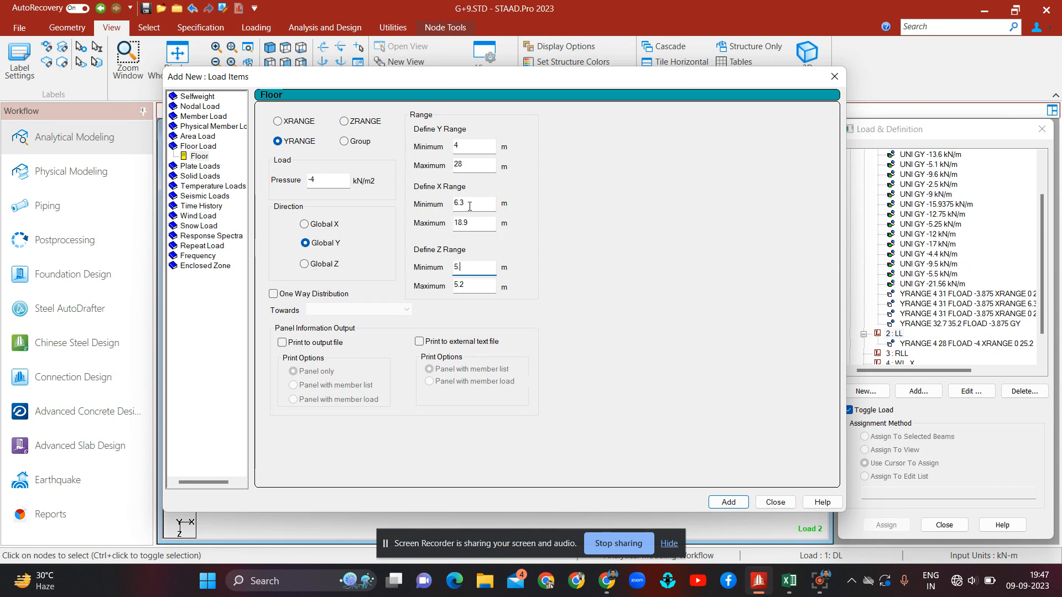
pyautogui.write('2')
pyautogui.press('Tab')
pyautogui.write('8.7')
# Step: Recheck the spreadsheet, set the pressure to -5 kN/m2 and add the second block's floor load
pyautogui.moveTo(789, 581)
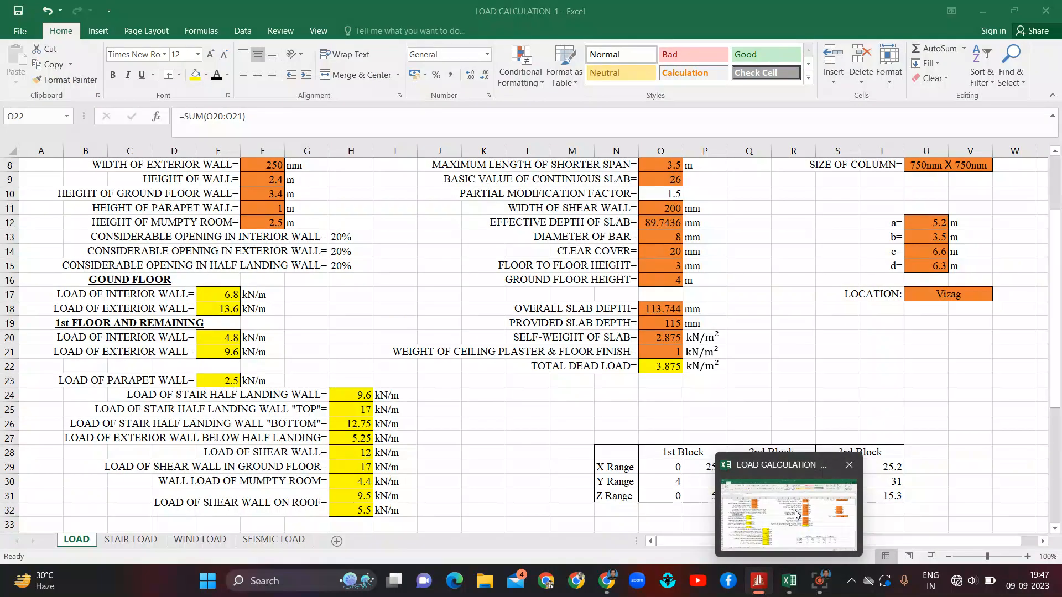
pyautogui.click(797, 515)
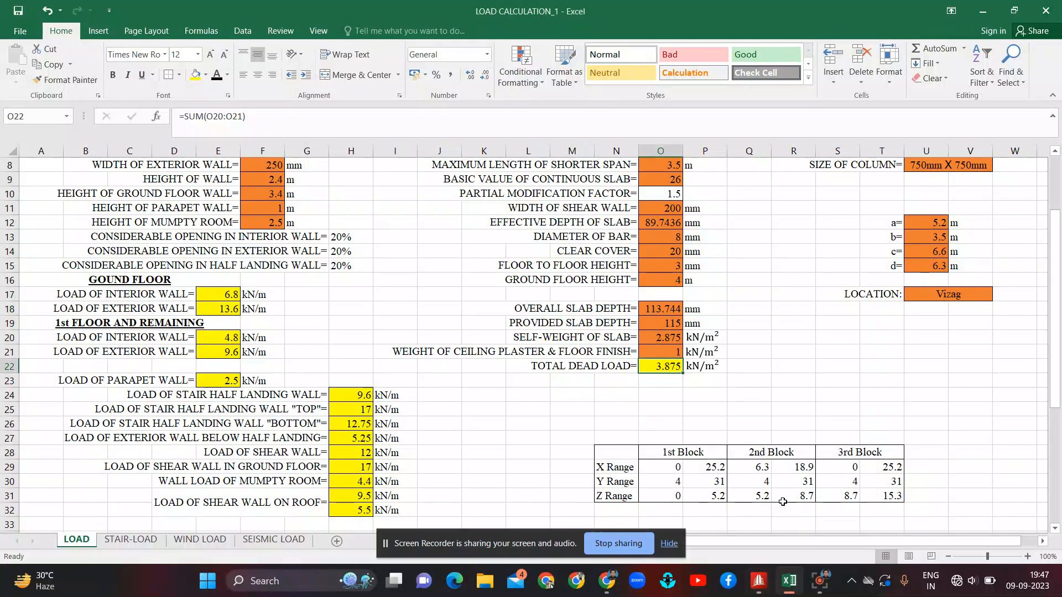
pyautogui.click(759, 581)
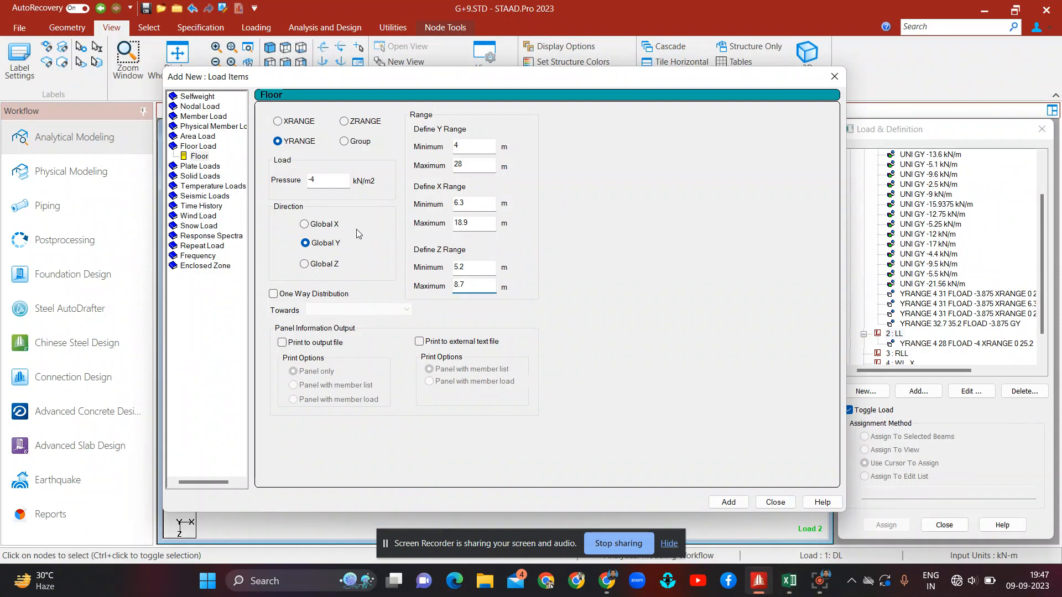
pyautogui.click(319, 179)
pyautogui.press('BackSpace')
pyautogui.write('5')
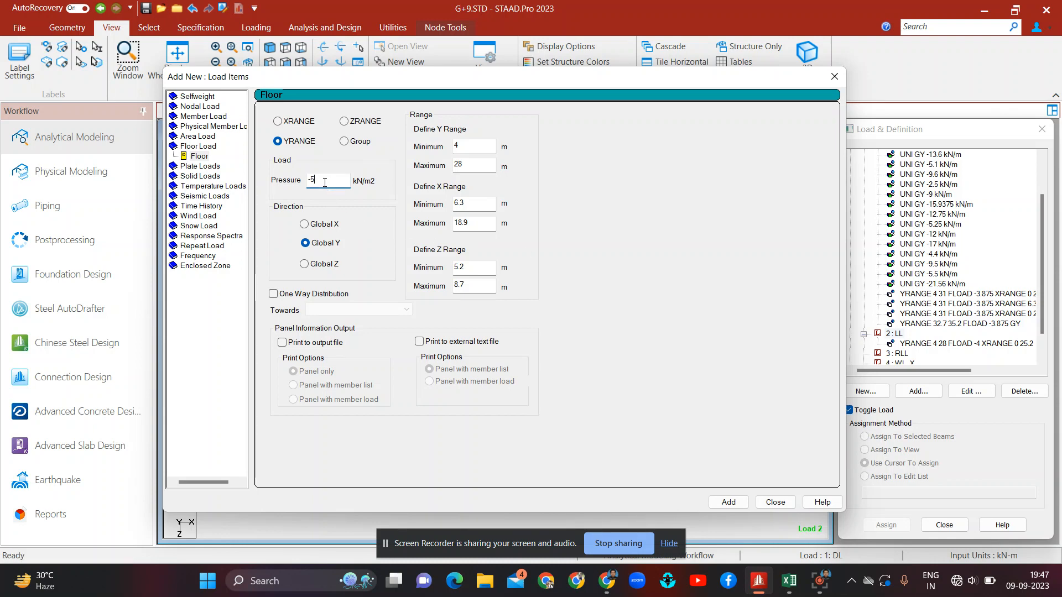
pyautogui.click(740, 504)
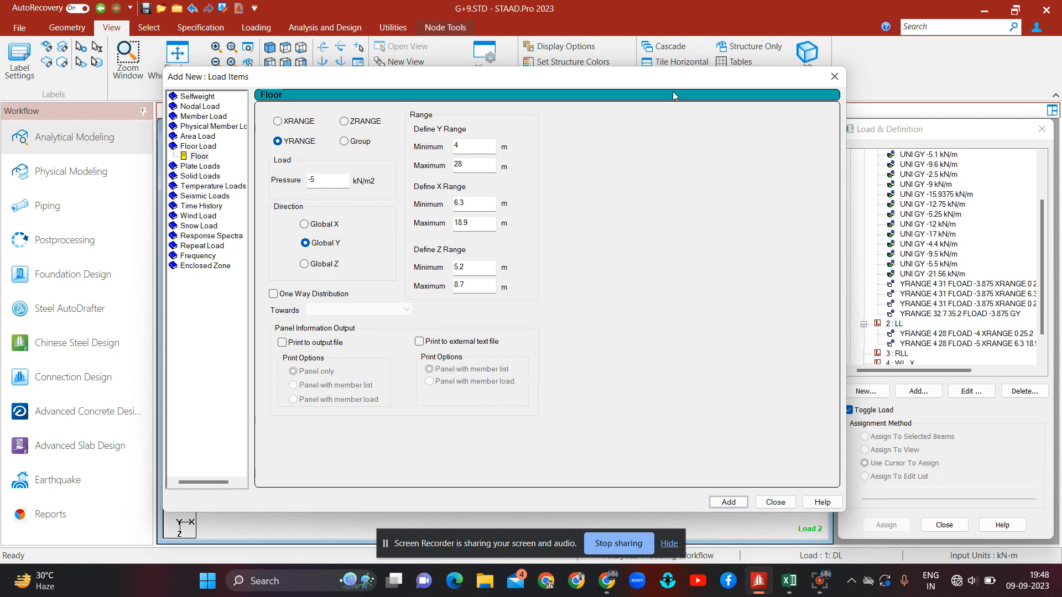
# Step: Move the load dialog aside and check the coordinates of a node at the second block's corner
pyautogui.moveTo(671, 83); pyautogui.dragTo(775, 5)
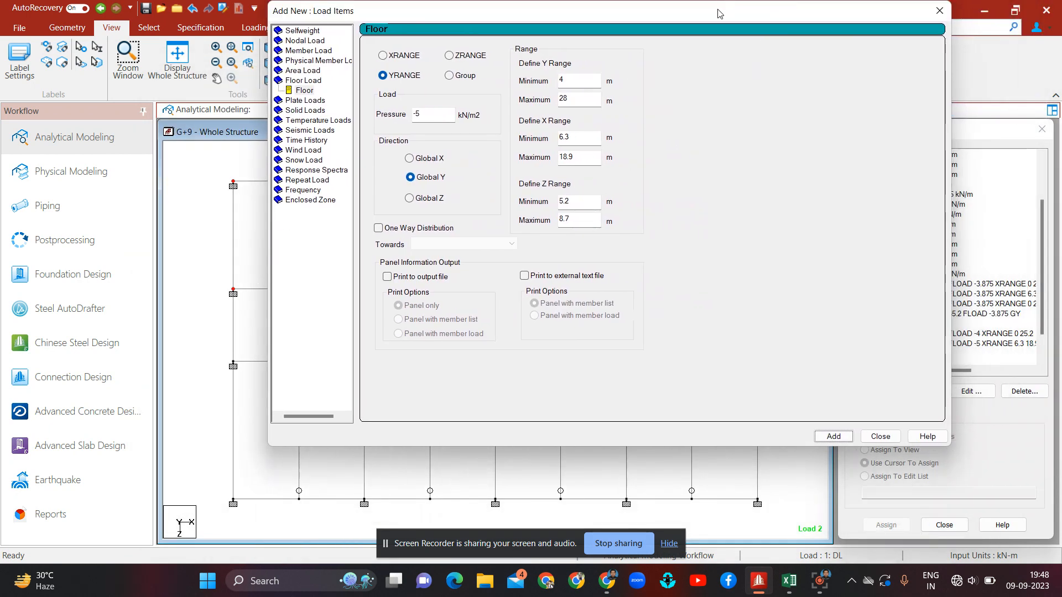
pyautogui.moveTo(714, 14); pyautogui.dragTo(1061, 5)
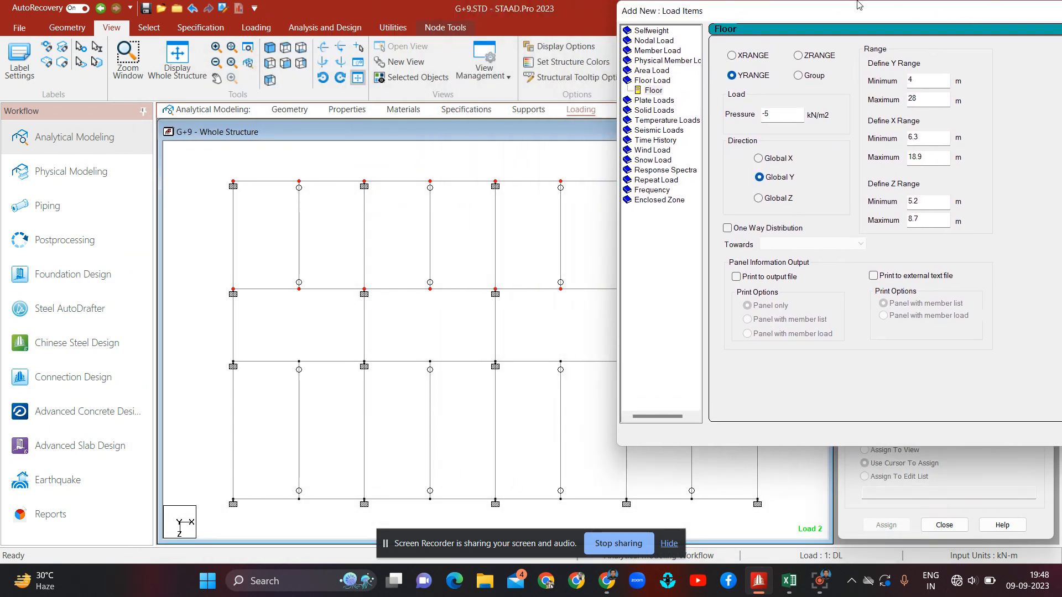
pyautogui.moveTo(825, 17); pyautogui.dragTo(1061, 5)
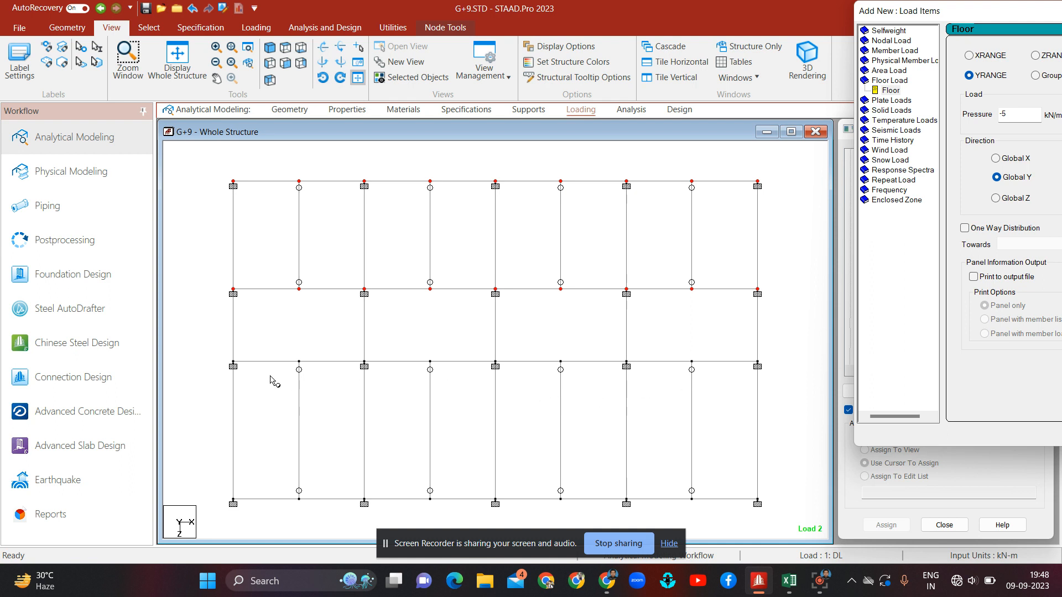
pyautogui.doubleClick(627, 366)
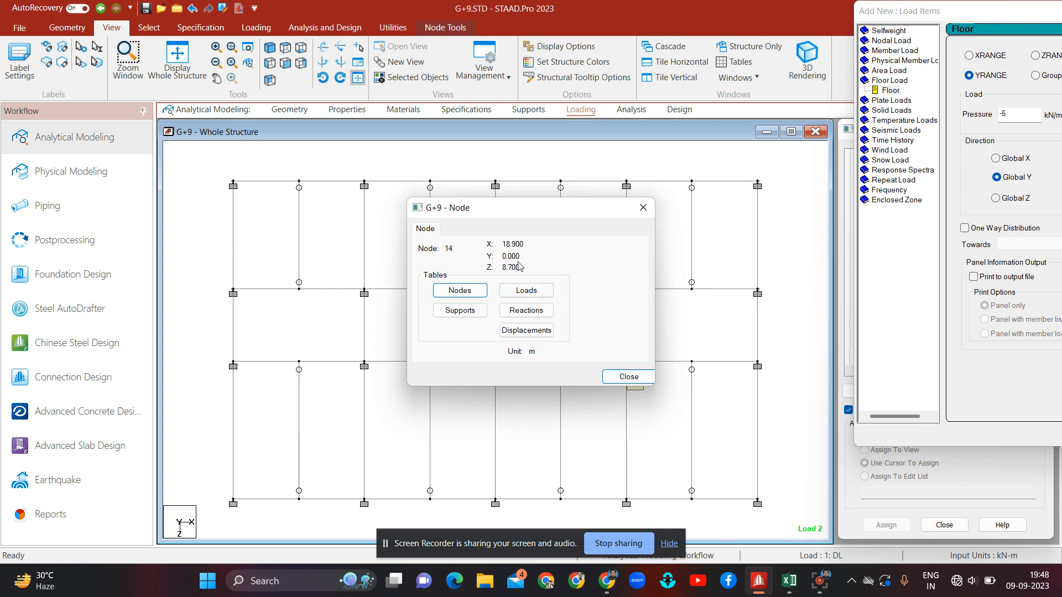
pyautogui.click(631, 379)
# Step: Bring the load dialog back and set the third block's X range to 0–18.9 m and Z range to 8.7–15.3 m
pyautogui.moveTo(1003, 15); pyautogui.dragTo(318, 28)
pyautogui.click(480, 153)
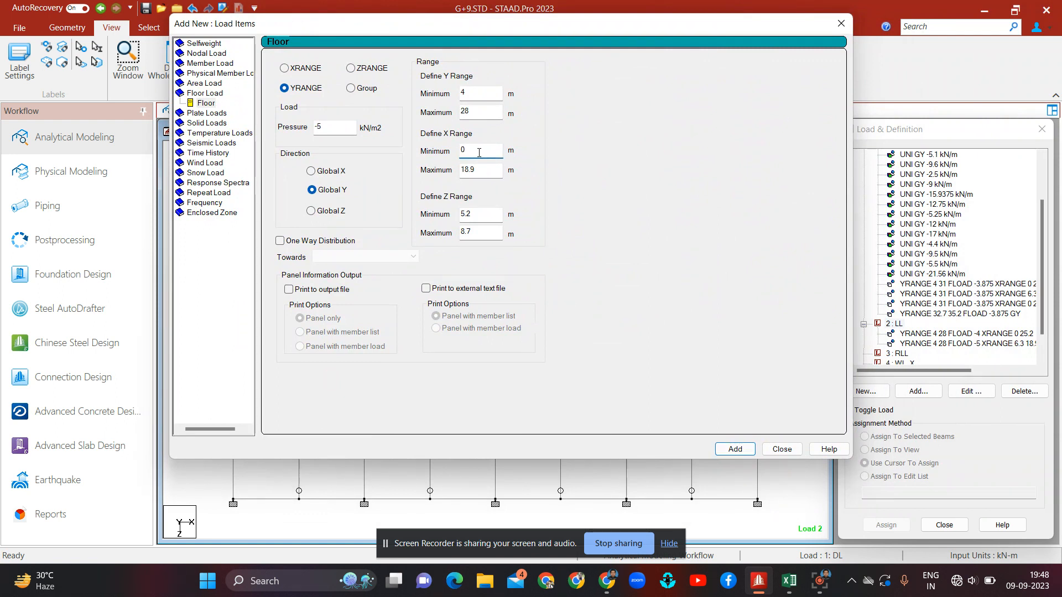
pyautogui.click(479, 215)
pyautogui.press('BackSpace')
pyautogui.click(479, 229)
pyautogui.press('BackSpace')
pyautogui.press('BackSpace')
pyautogui.press('BackSpace')
pyautogui.write('1')
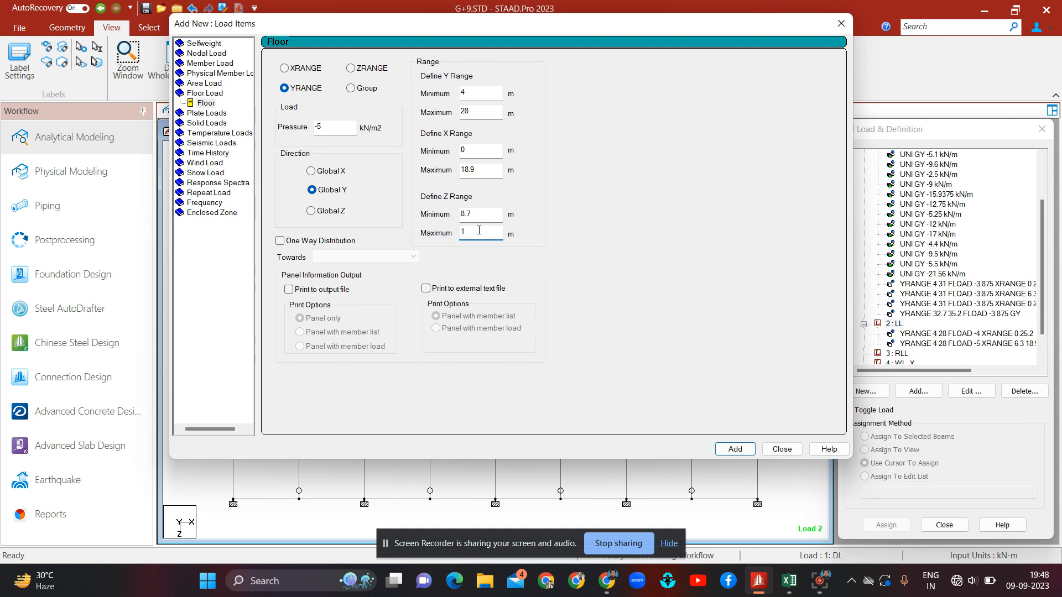
pyautogui.write('5.3')
# Step: Set the pressure to -4 kN/m2 and add the third block's floor load
pyautogui.click(326, 133)
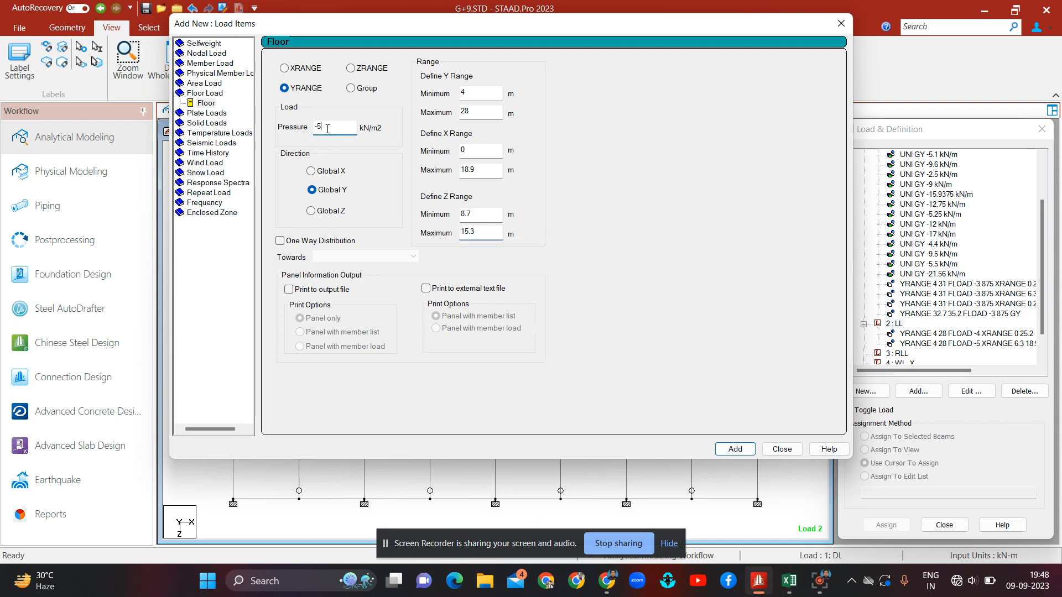
pyautogui.press('BackSpace')
pyautogui.write('4')
pyautogui.click(747, 451)
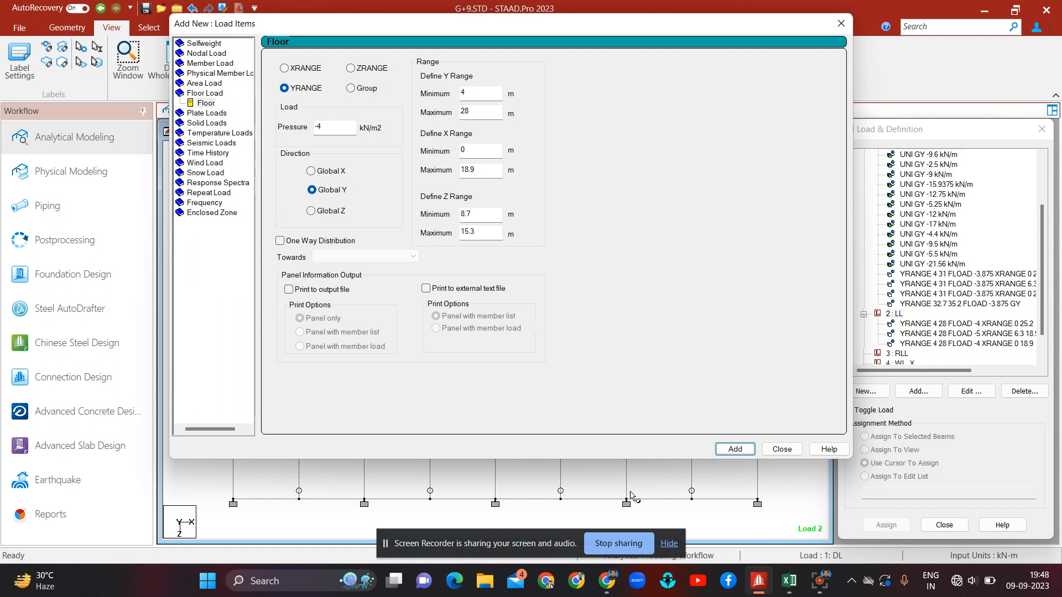
# Step: Set the X range to 18.8–125.2 m and the pressure to -2 kN/m2, then add the fourth block's floor load
pyautogui.click(475, 153)
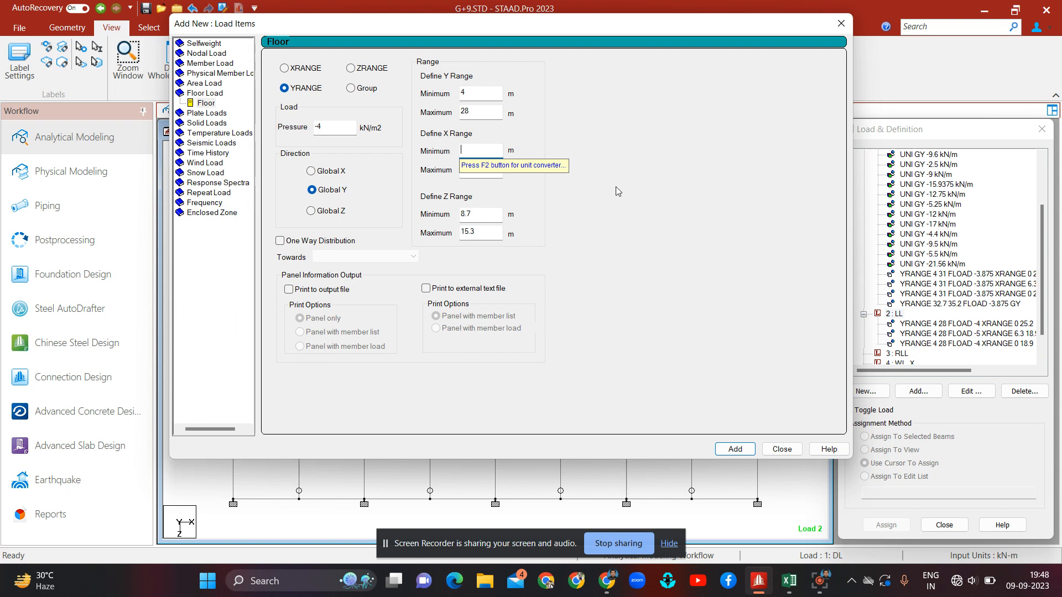
pyautogui.write('18.8')
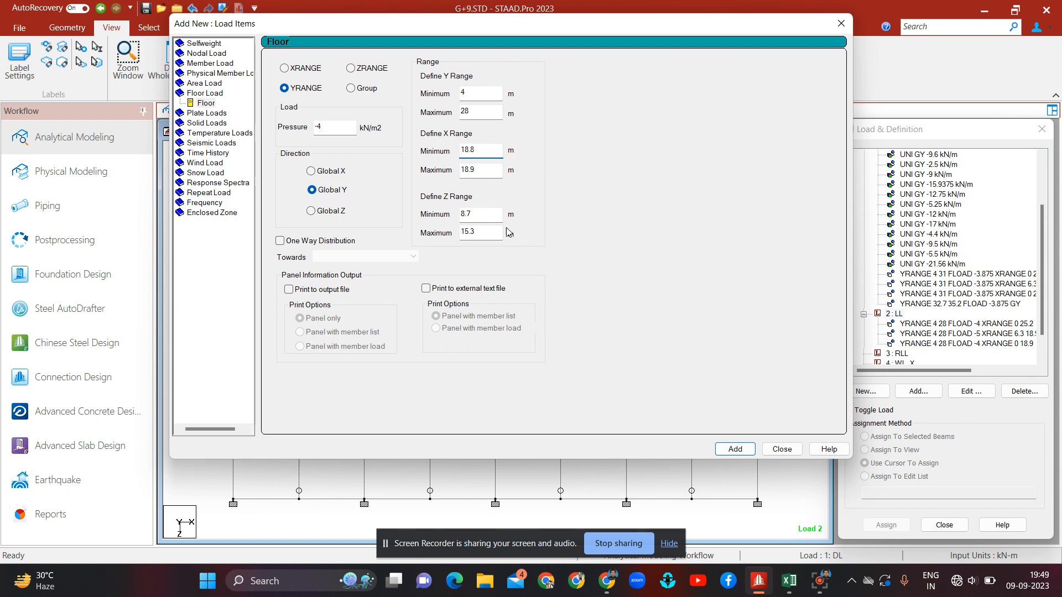
pyautogui.click(482, 171)
pyautogui.press('BackSpace')
pyautogui.press('BackSpace')
pyautogui.press('BackSpace')
pyautogui.write('25.2')
pyautogui.click(333, 126)
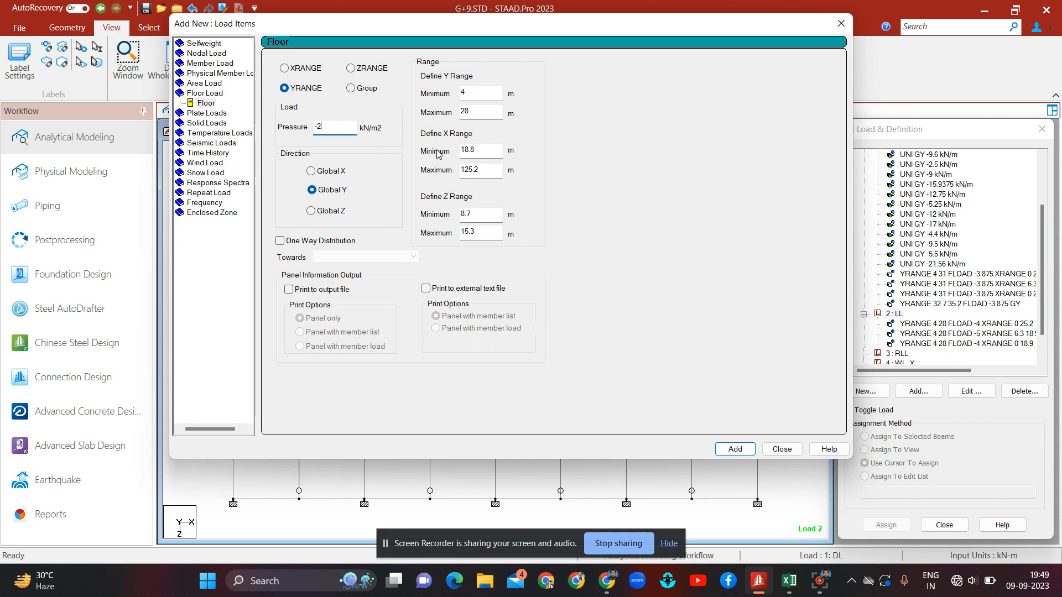
pyautogui.click(736, 449)
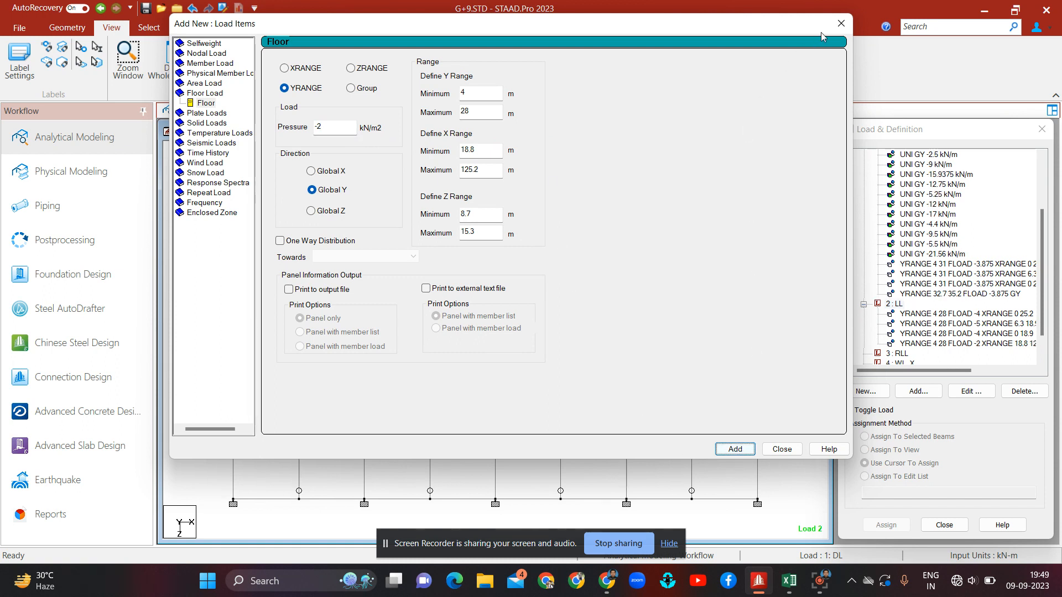
# Step: Move the load dialog aside, switch to an elevation view and check the coordinates of a mumty roof corner node
pyautogui.moveTo(796, 25); pyautogui.dragTo(786, 352)
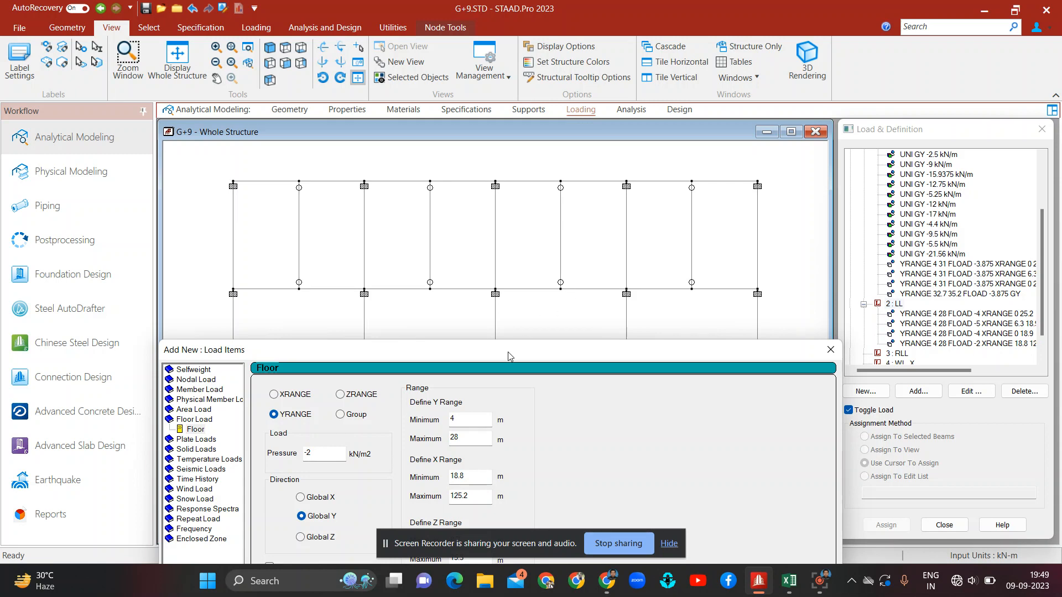
pyautogui.click(286, 63)
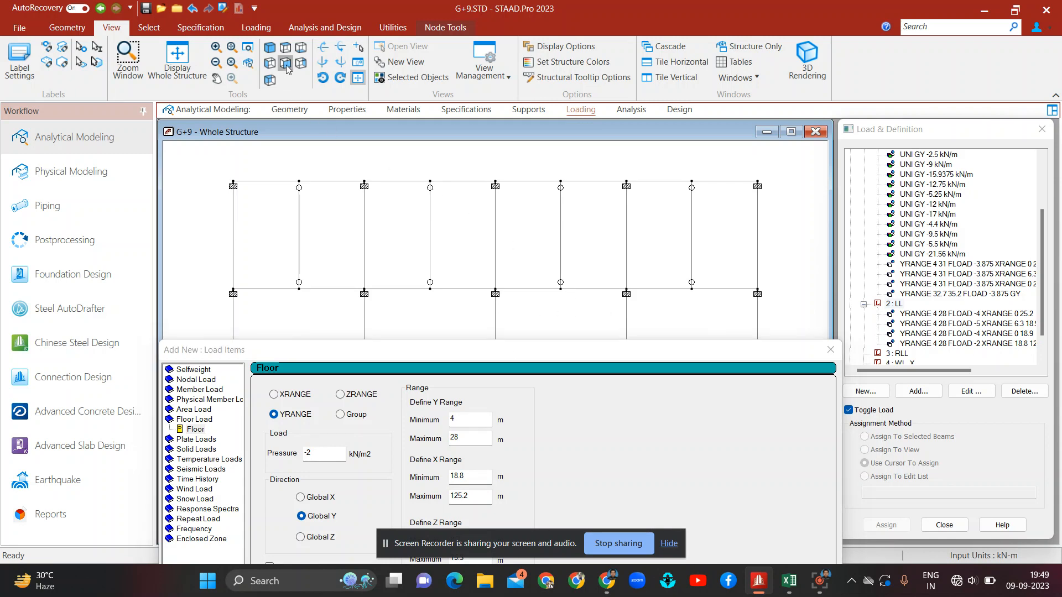
pyautogui.doubleClick(605, 203)
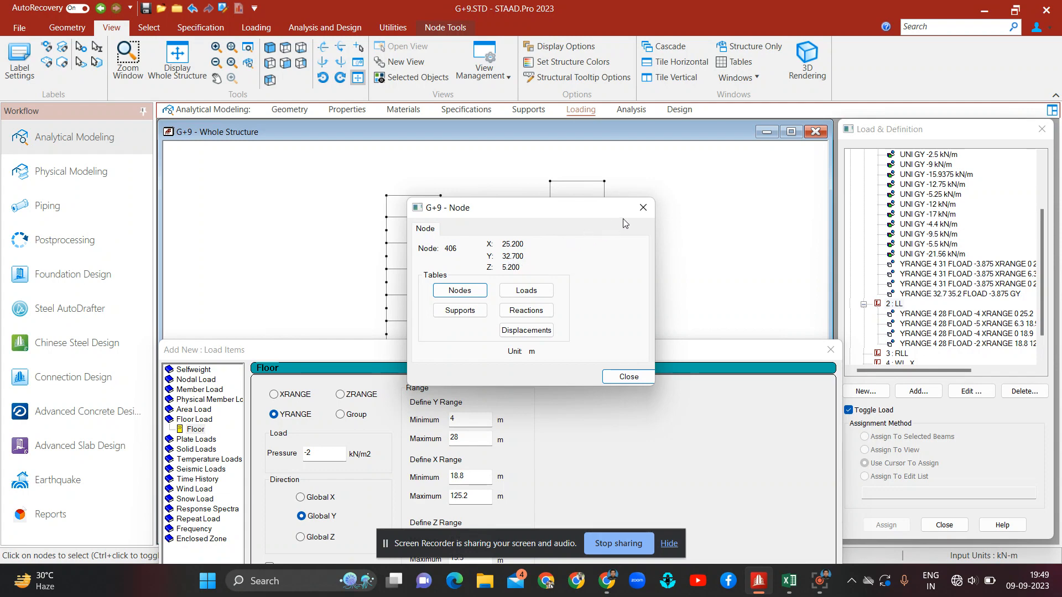
pyautogui.click(642, 212)
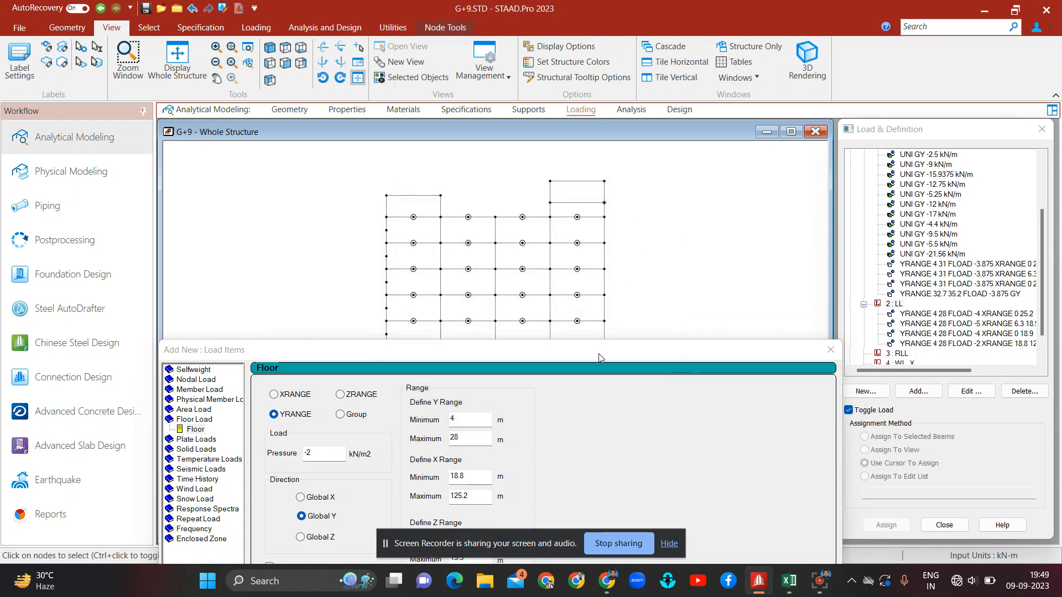
pyautogui.moveTo(597, 357); pyautogui.dragTo(597, 172)
# Step: Set the Y range minimum and maximum both to 32.7 m for the mumty roof floor load
pyautogui.click(462, 239)
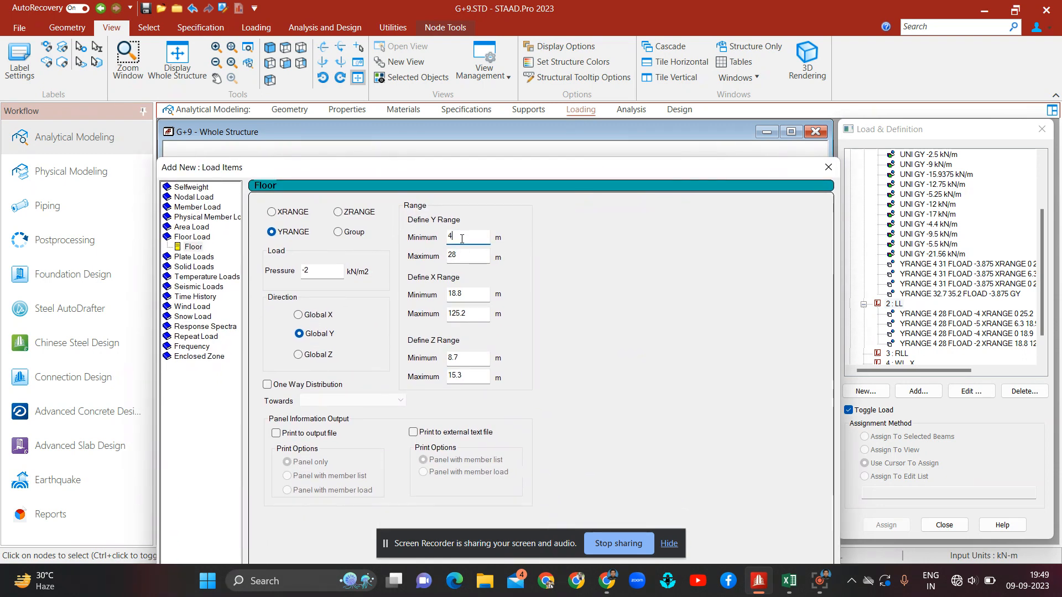
pyautogui.press('BackSpace')
pyautogui.write('32.7')
pyautogui.press('Tab')
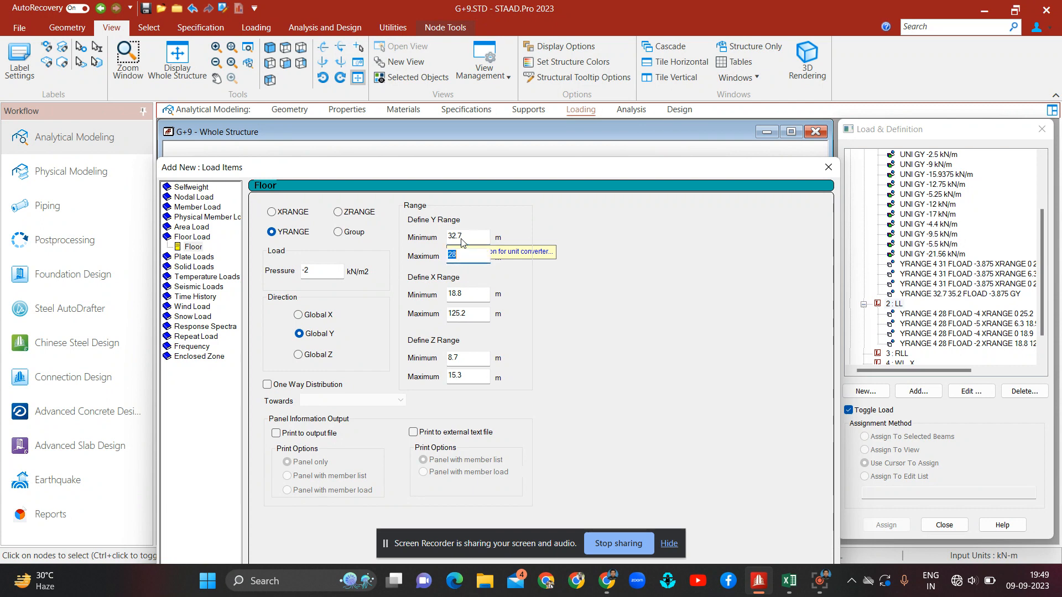
pyautogui.write('32.7')
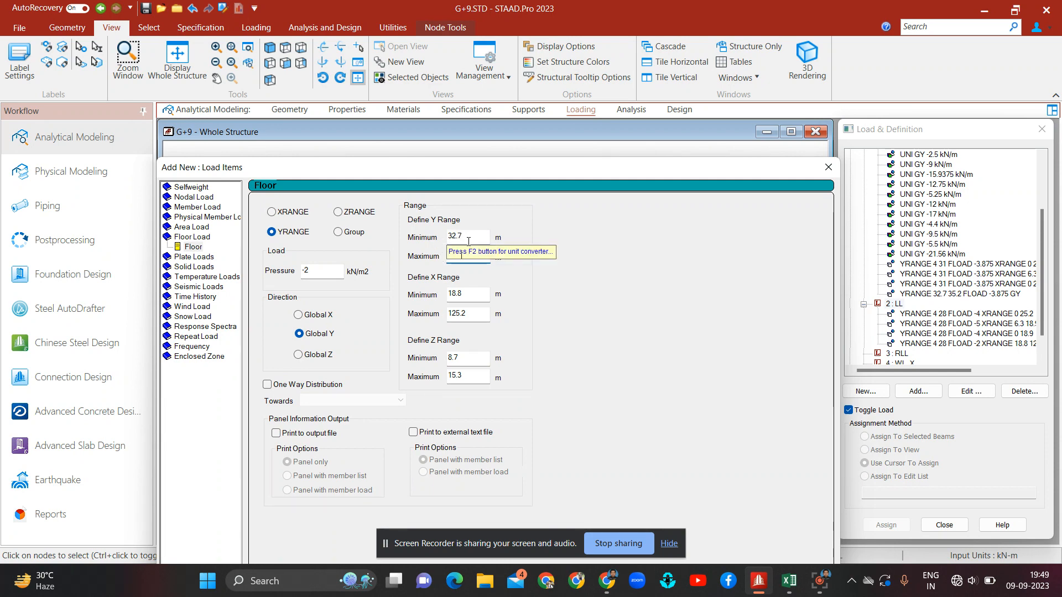
pyautogui.write('32.7')
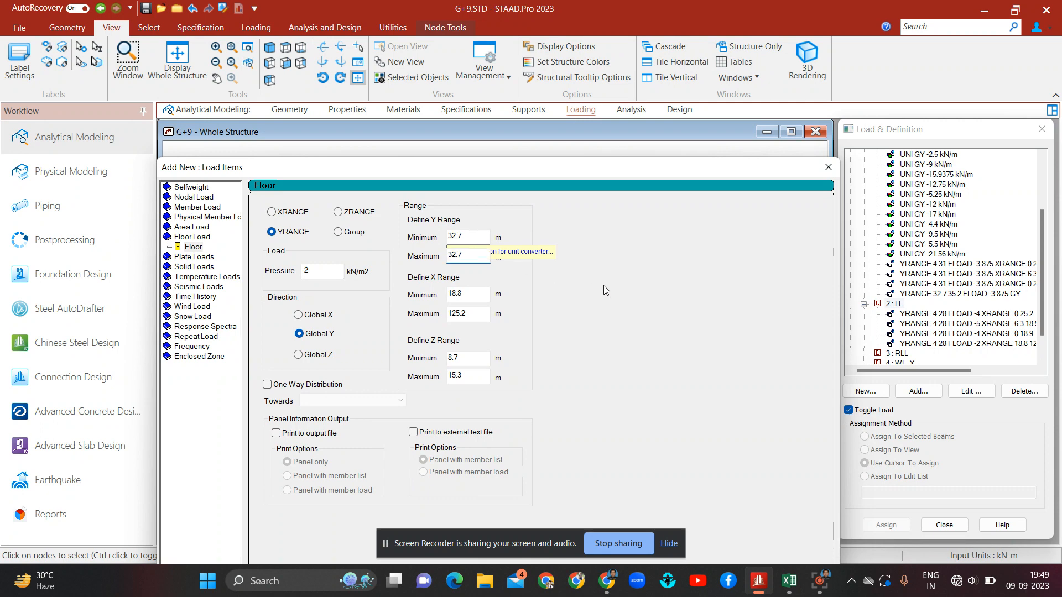
# Step: Set the X range to 18.8–25.2 m, Z range to 5.2–8.7 m, pressure to -5 kN/m2, add the mumty roof load and close
pyautogui.click(455, 314)
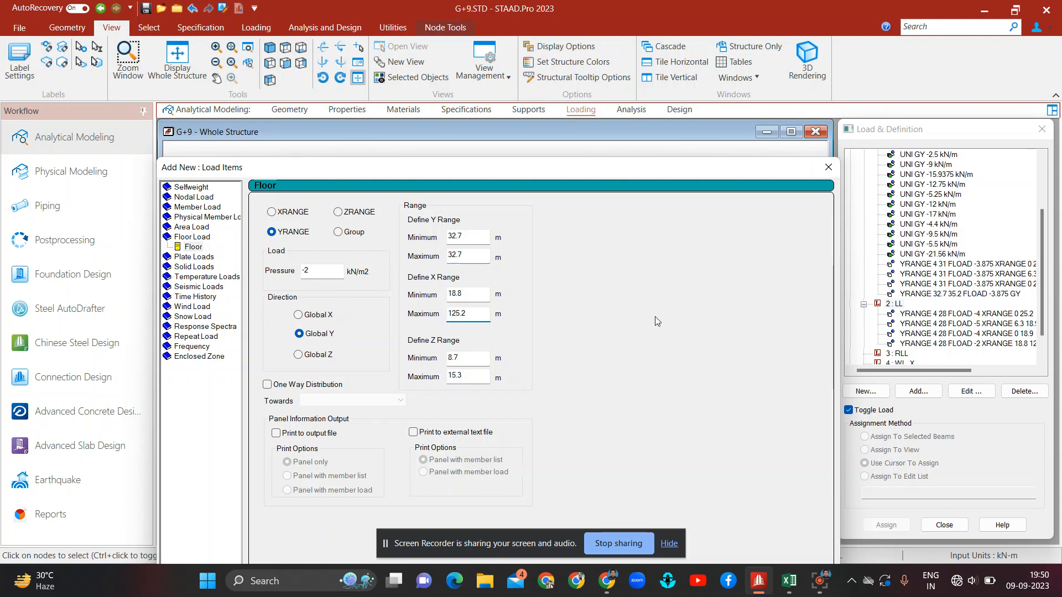
pyautogui.press('BackSpace')
pyautogui.click(477, 378)
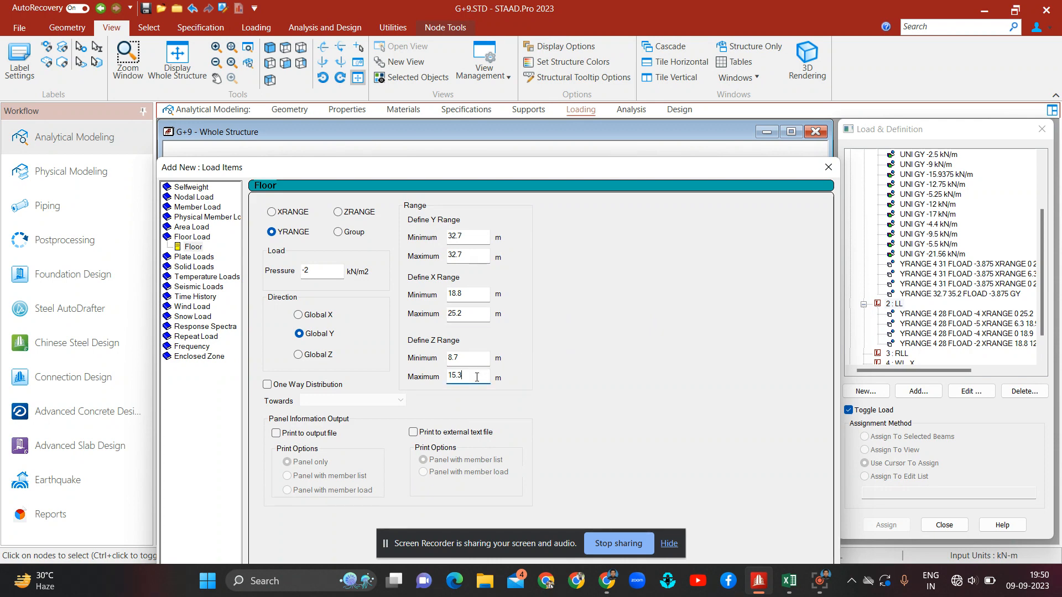
pyautogui.press('BackSpace')
pyautogui.press('BackSpace')
pyautogui.press('BackSpace')
pyautogui.press('BackSpace')
pyautogui.write('8')
pyautogui.click(468, 361)
pyautogui.write('5.2')
pyautogui.click(331, 269)
pyautogui.press('BackSpace')
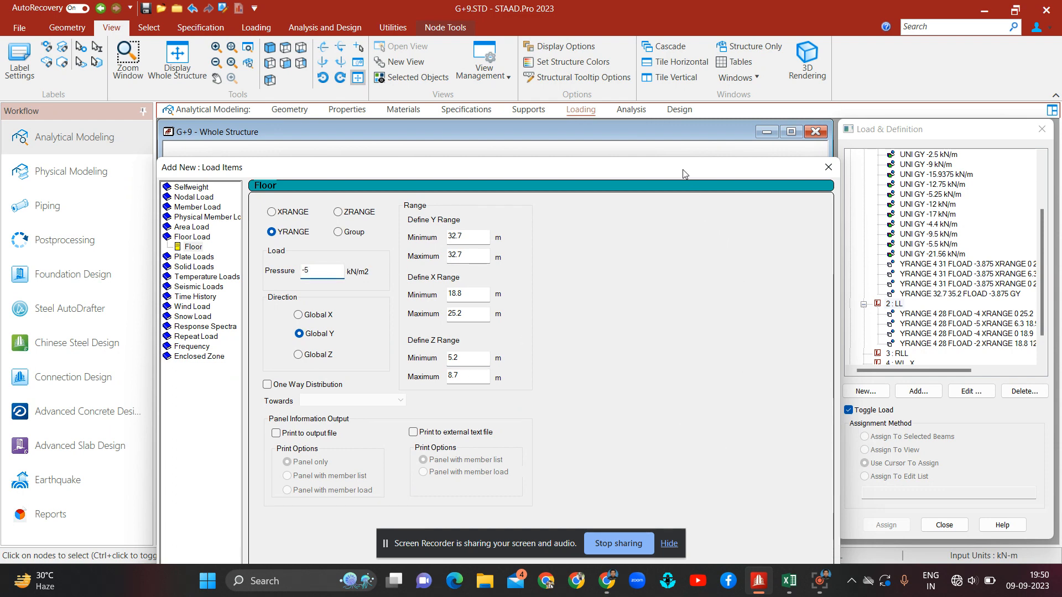
pyautogui.moveTo(685, 175); pyautogui.dragTo(642, 64)
pyautogui.click(685, 484)
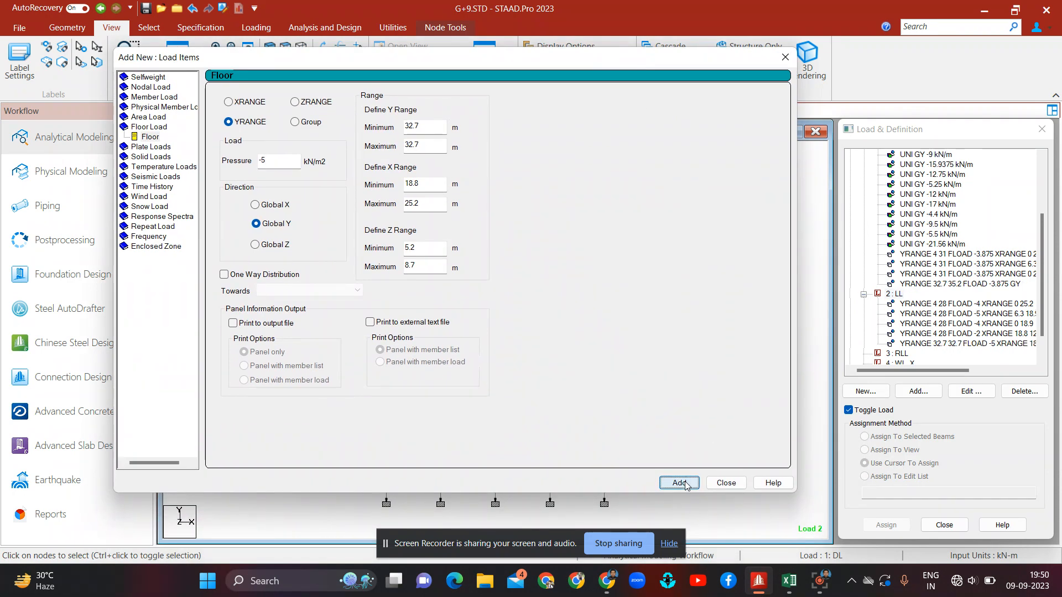
pyautogui.click(725, 483)
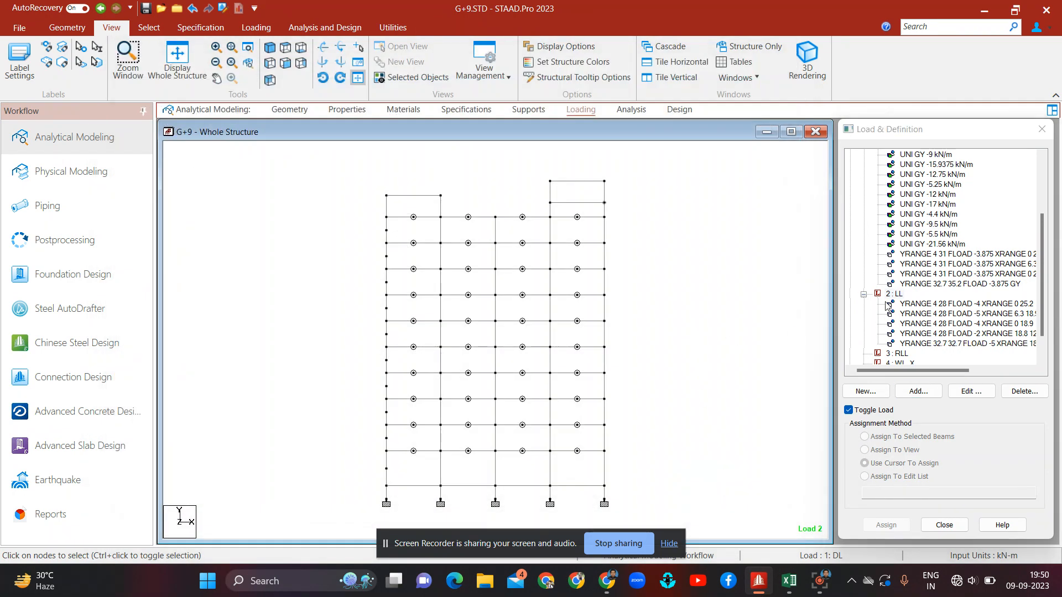
# Step: Select each live floor load entry in turn to review where it is applied on the model
pyautogui.click(951, 304)
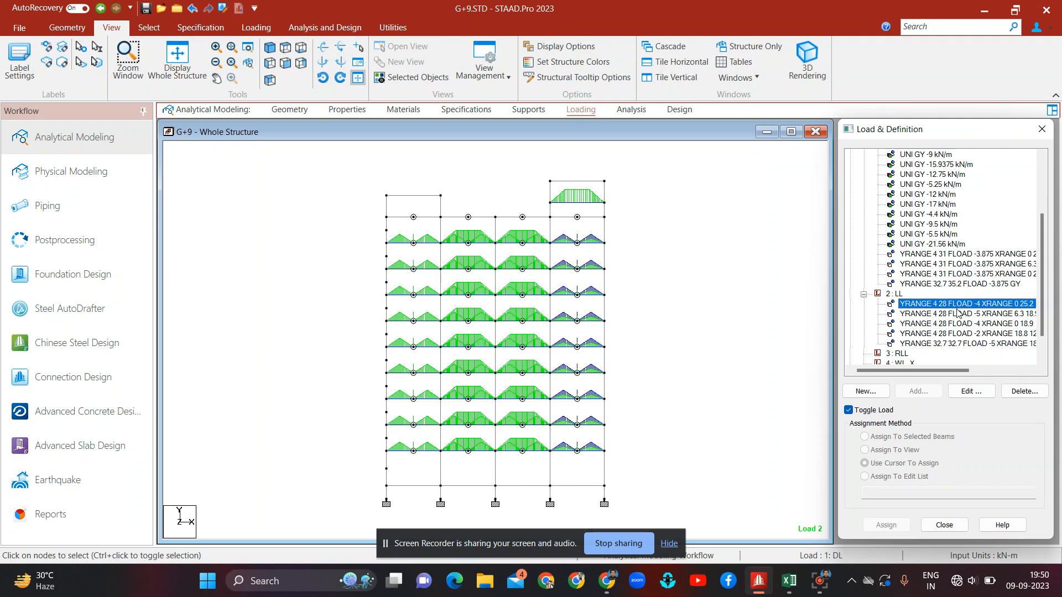
pyautogui.click(959, 314)
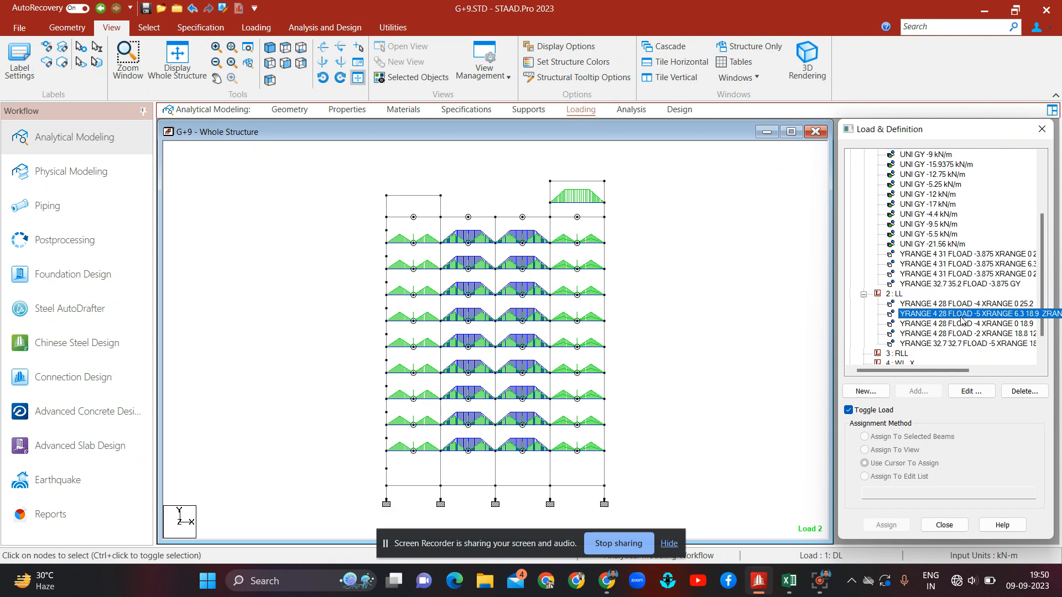
pyautogui.click(973, 325)
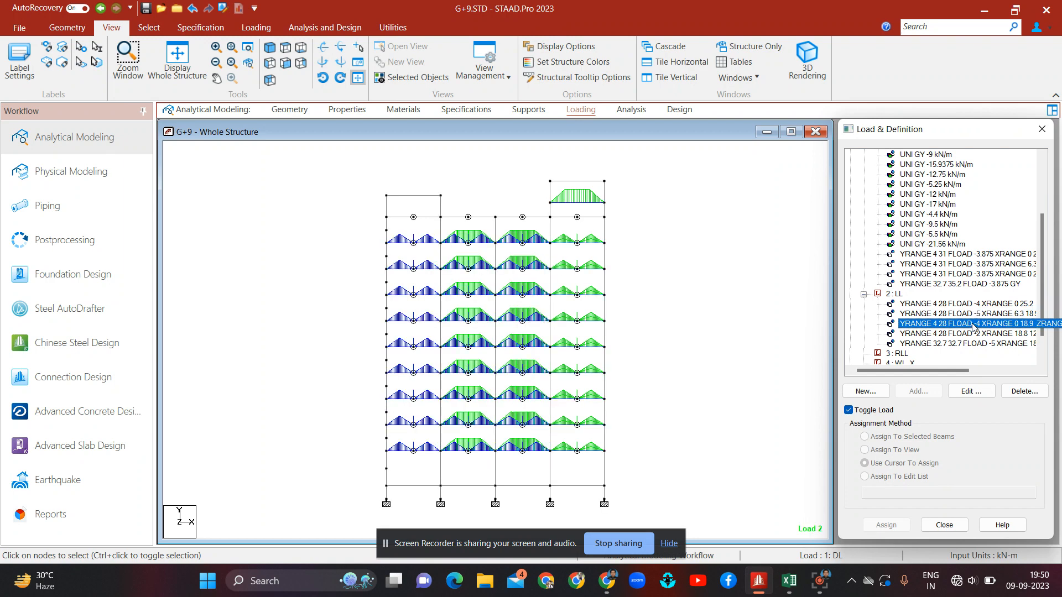
pyautogui.click(988, 334)
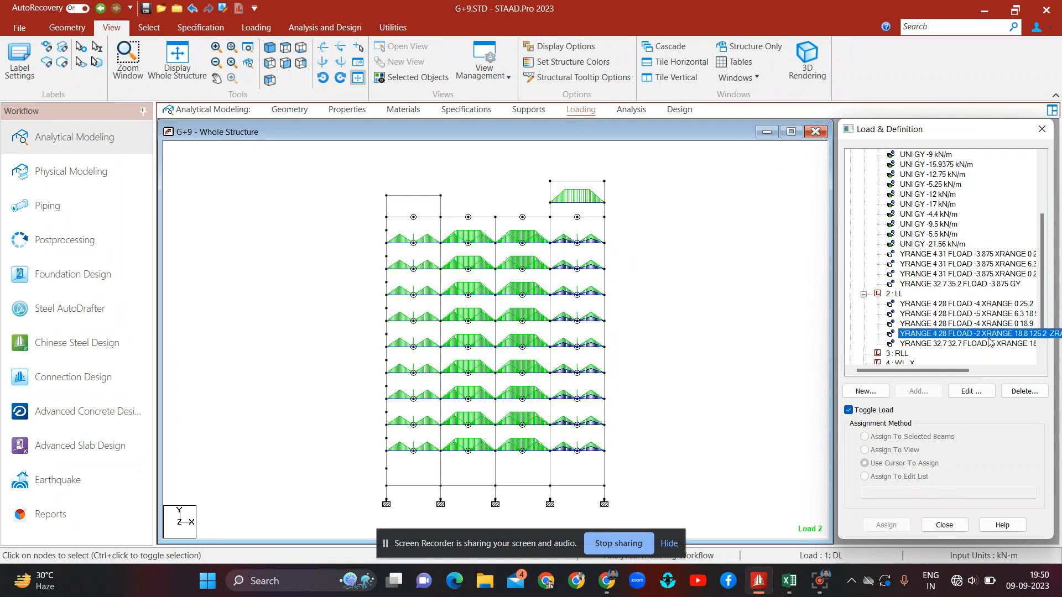
pyautogui.click(989, 342)
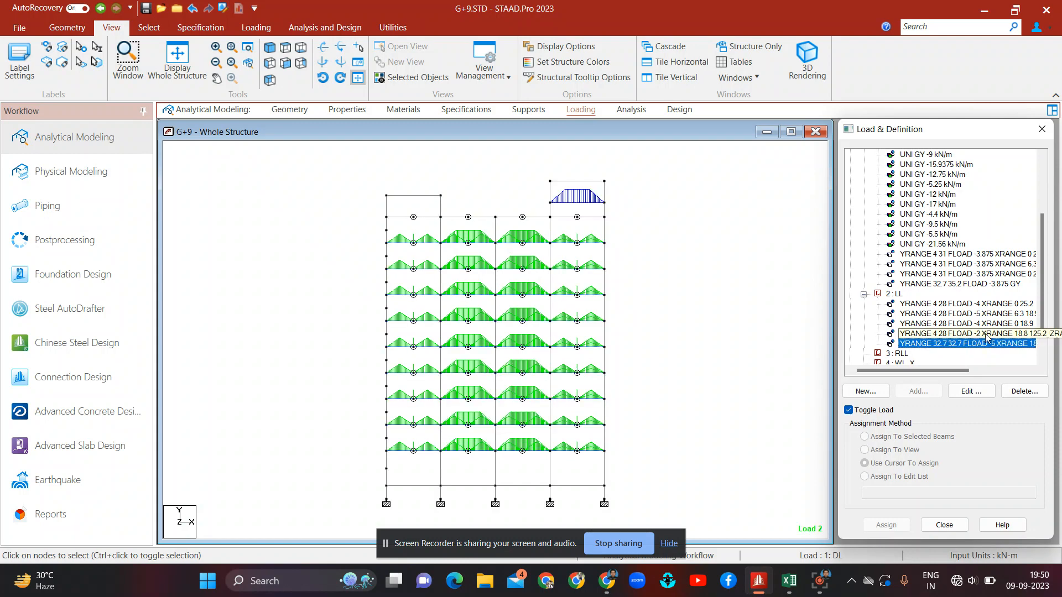
# Step: Edit the fourth block's floor load to set its X range maximum to 25.2 m
pyautogui.doubleClick(986, 335)
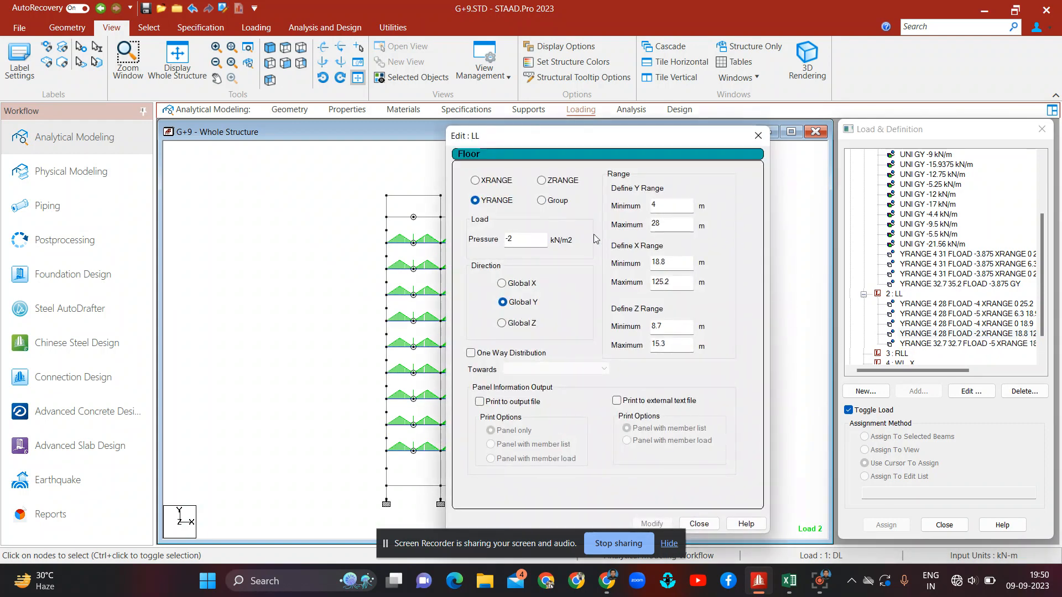
pyautogui.click(657, 282)
pyautogui.press('BackSpace')
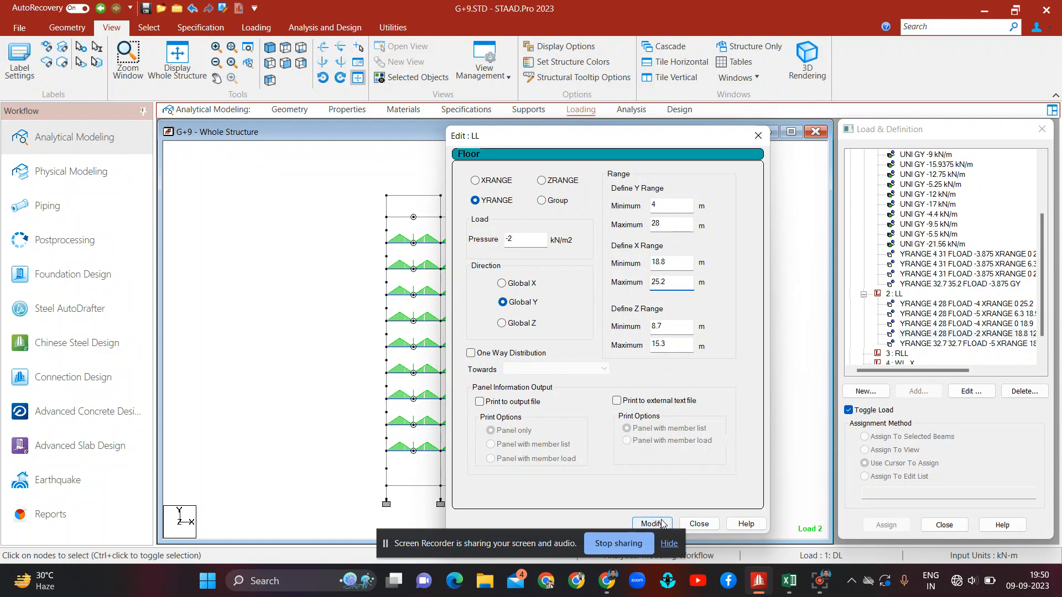
pyautogui.click(661, 524)
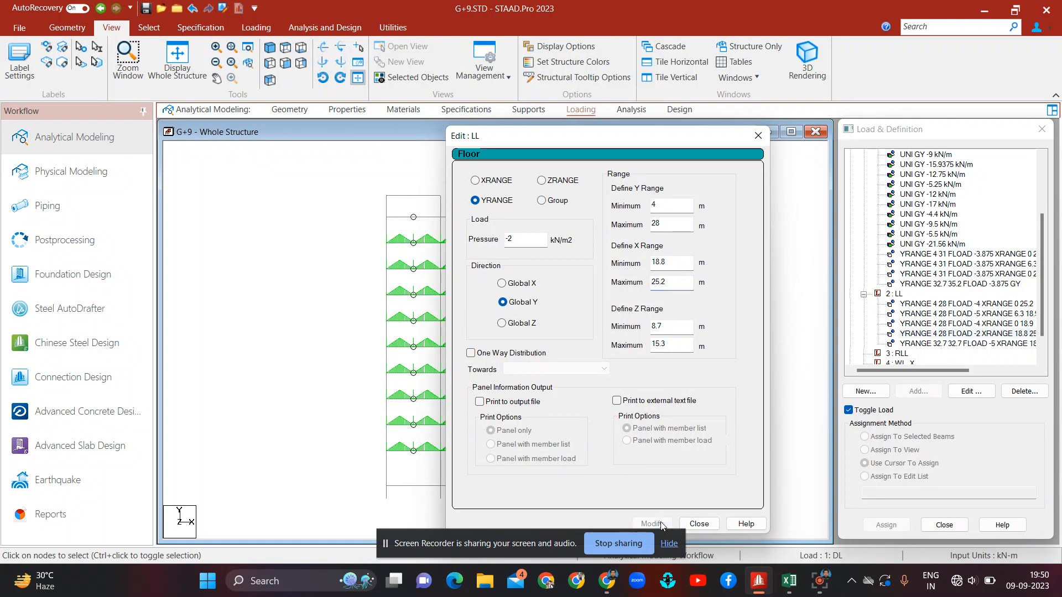
pyautogui.click(699, 524)
# Step: Collapse the load case tree and make load case 3 RLL active
pyautogui.click(698, 322)
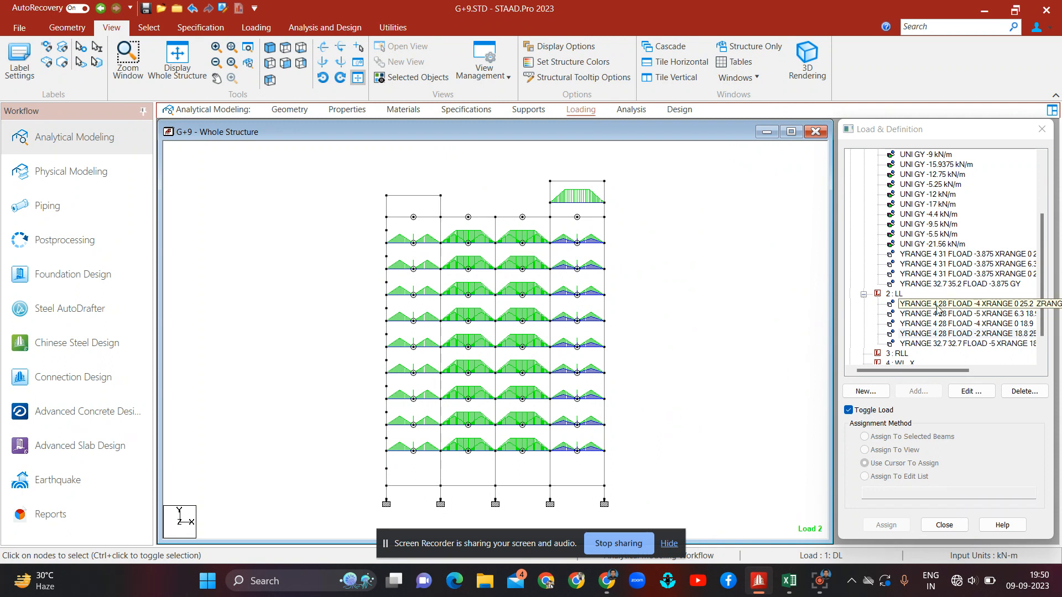
pyautogui.scroll(2, 872, 224)
pyautogui.scroll(1, 872, 224)
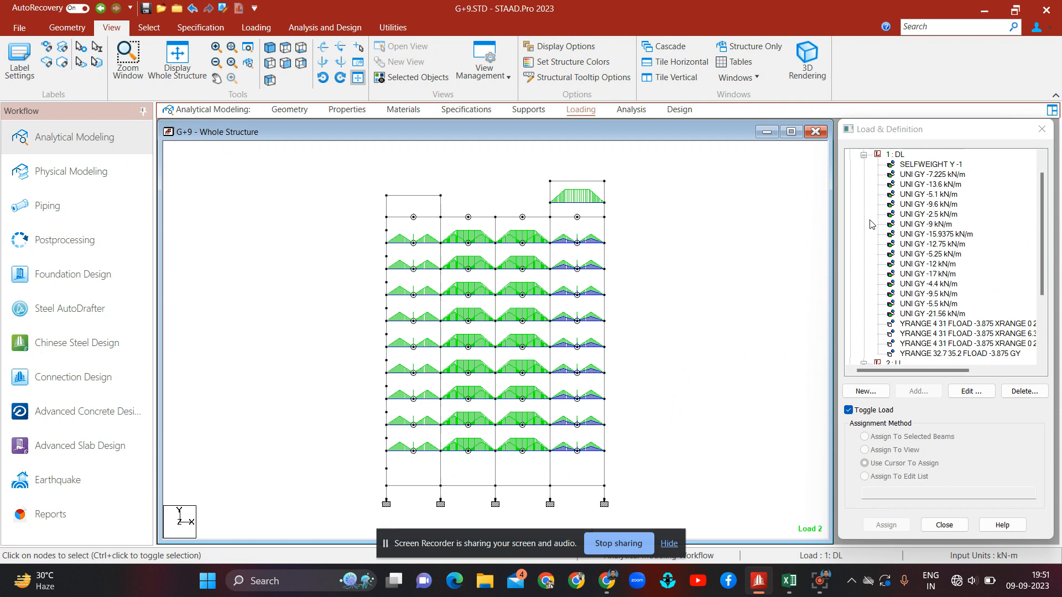
pyautogui.click(864, 159)
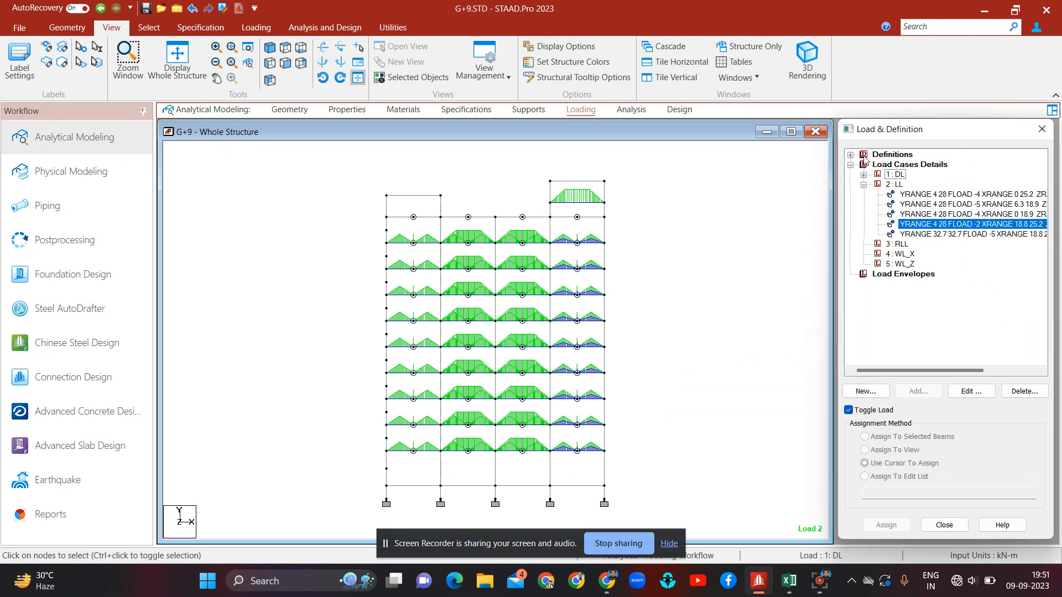
pyautogui.click(864, 185)
pyautogui.click(899, 175)
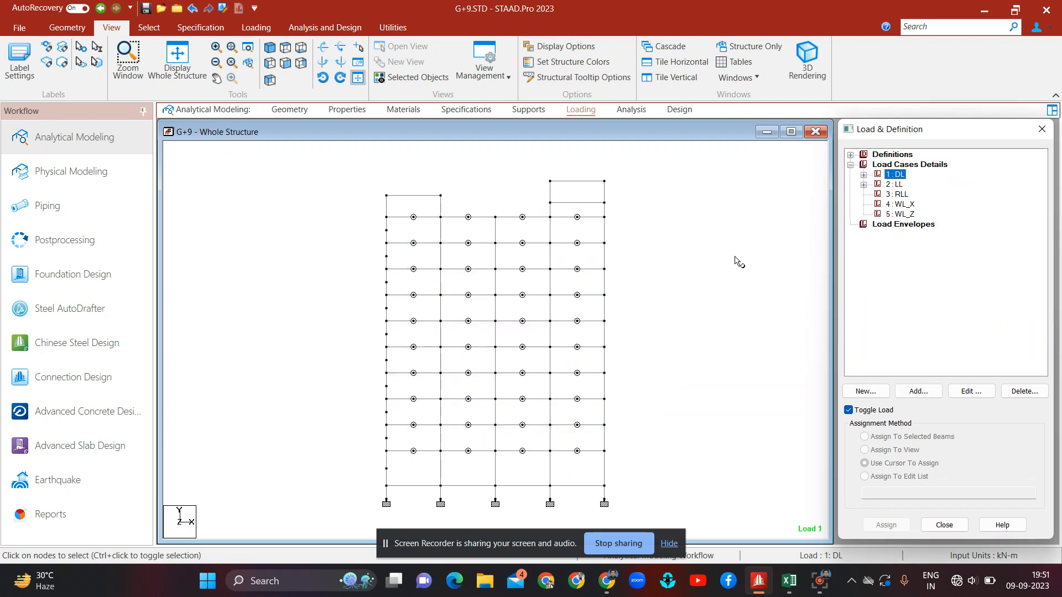
pyautogui.click(738, 259)
pyautogui.click(902, 195)
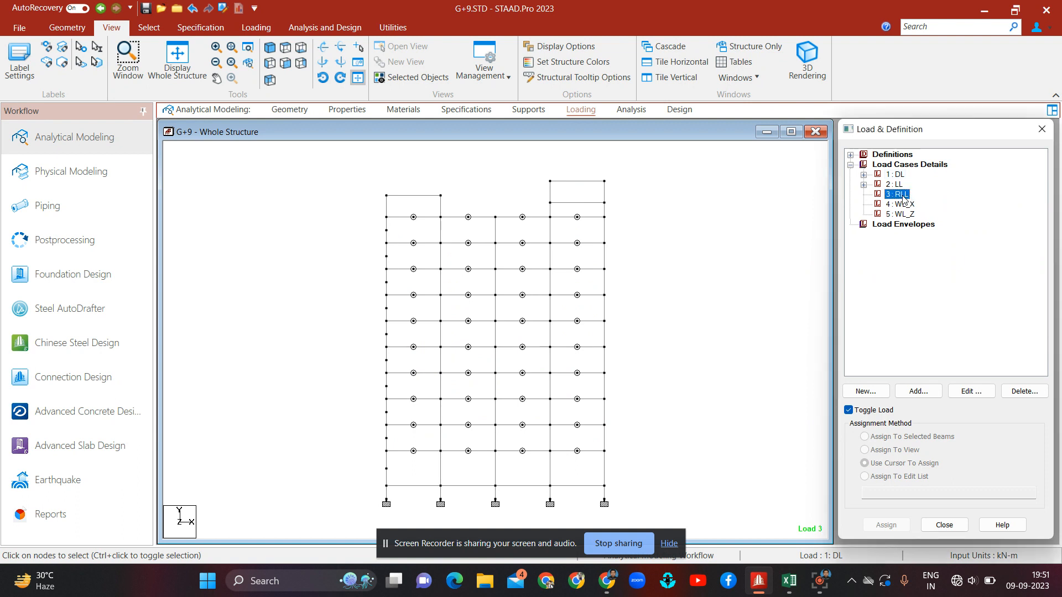
pyautogui.click(711, 194)
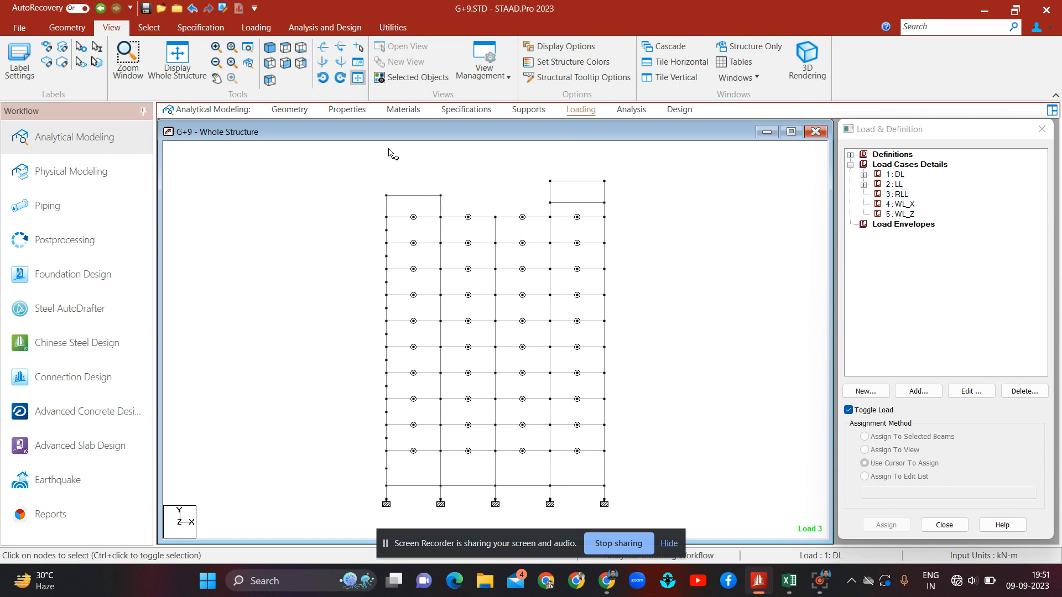
pyautogui.moveTo(361, 214); pyautogui.dragTo(615, 223)
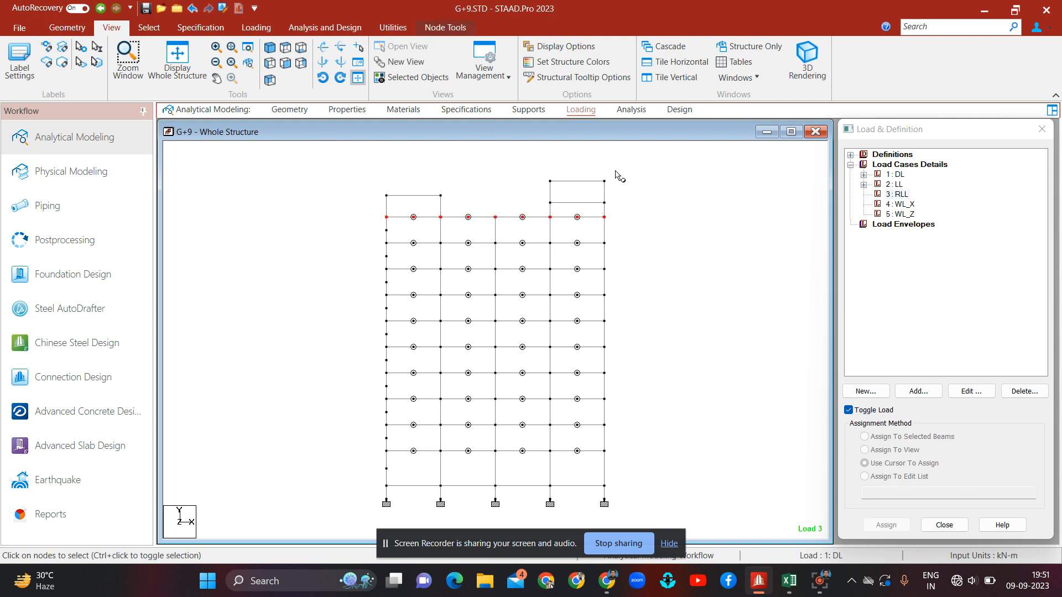
pyautogui.moveTo(617, 171); pyautogui.dragTo(368, 200)
pyautogui.click(368, 206)
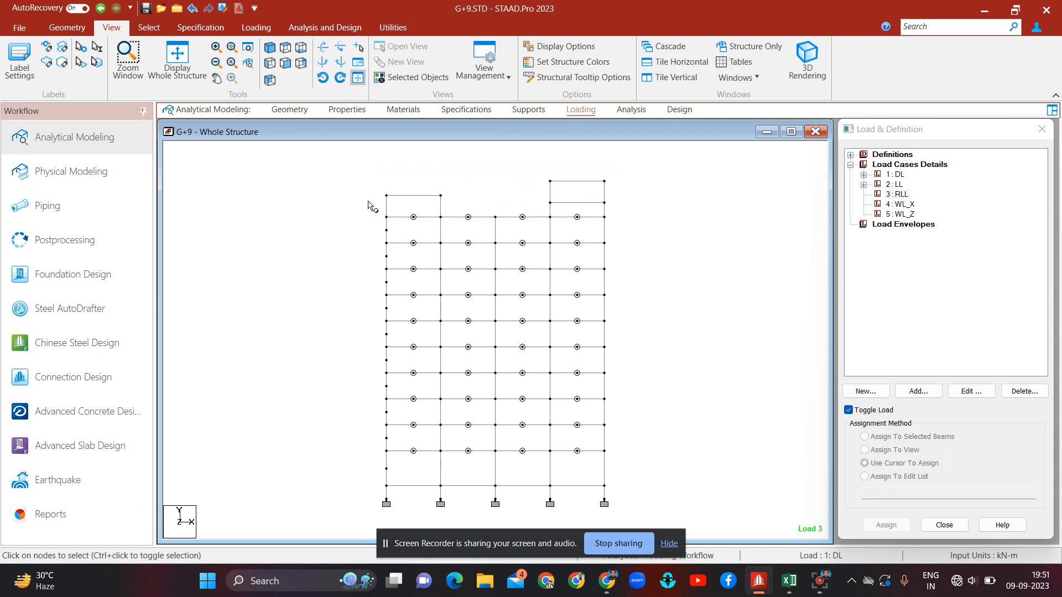
# Step: Add a Y-direction floor load to RLL: Y range 31–31 m, pressure -2 kN/m2, X range 0–25.2 m, Z range 0–5.2 m
pyautogui.click(898, 194)
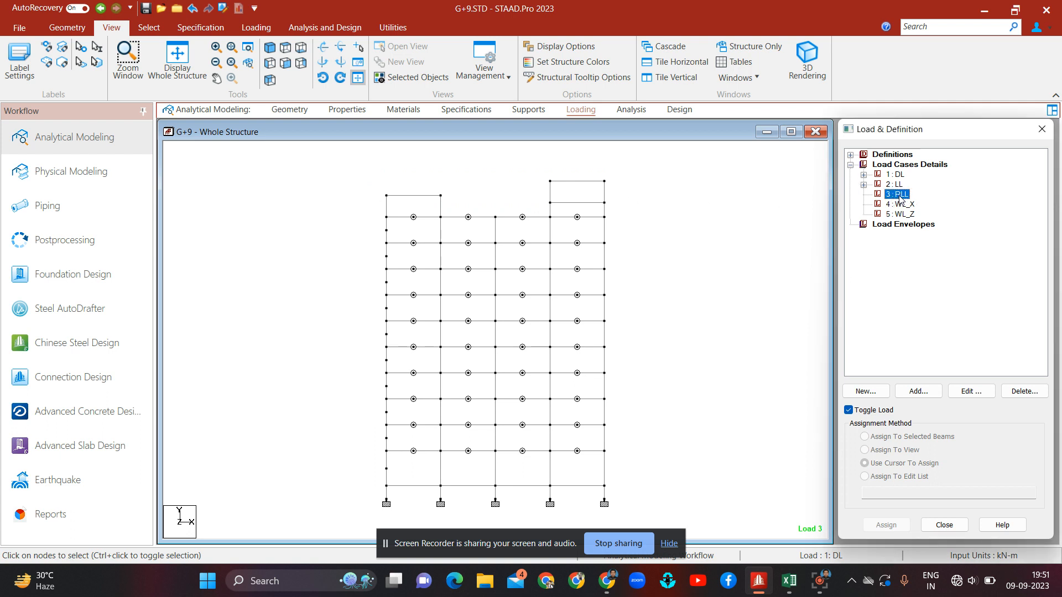
pyautogui.click(919, 391)
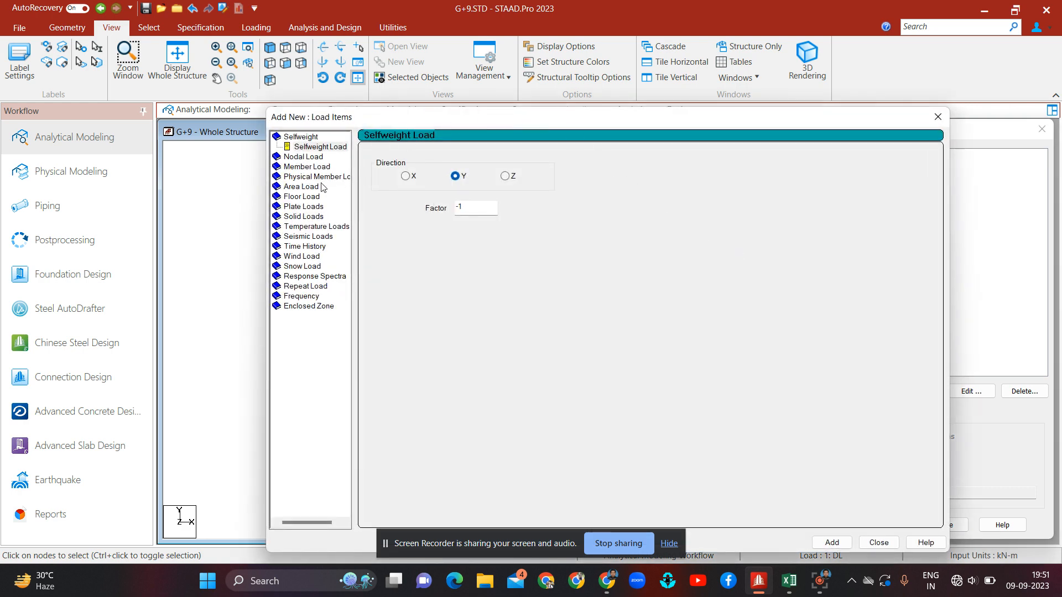
pyautogui.click(311, 197)
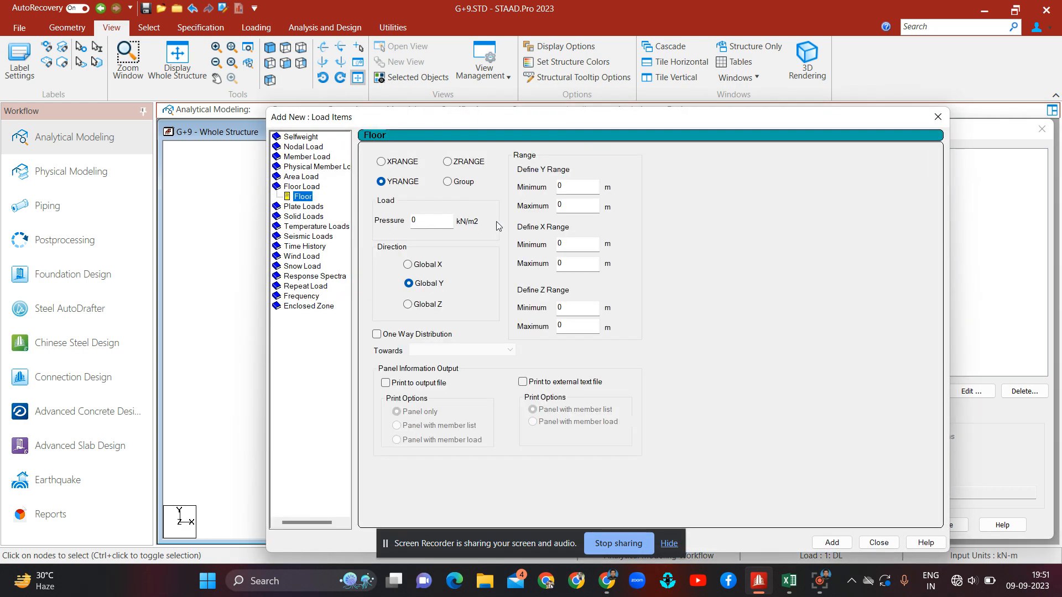
pyautogui.click(570, 188)
pyautogui.write('31')
pyautogui.press('Tab')
pyautogui.write('31')
pyautogui.click(420, 225)
pyautogui.press('BackSpace')
pyautogui.write('-')
pyautogui.write('2')
pyautogui.click(581, 261)
pyautogui.write('25.2')
pyautogui.press('Tab')
pyautogui.press('Tab')
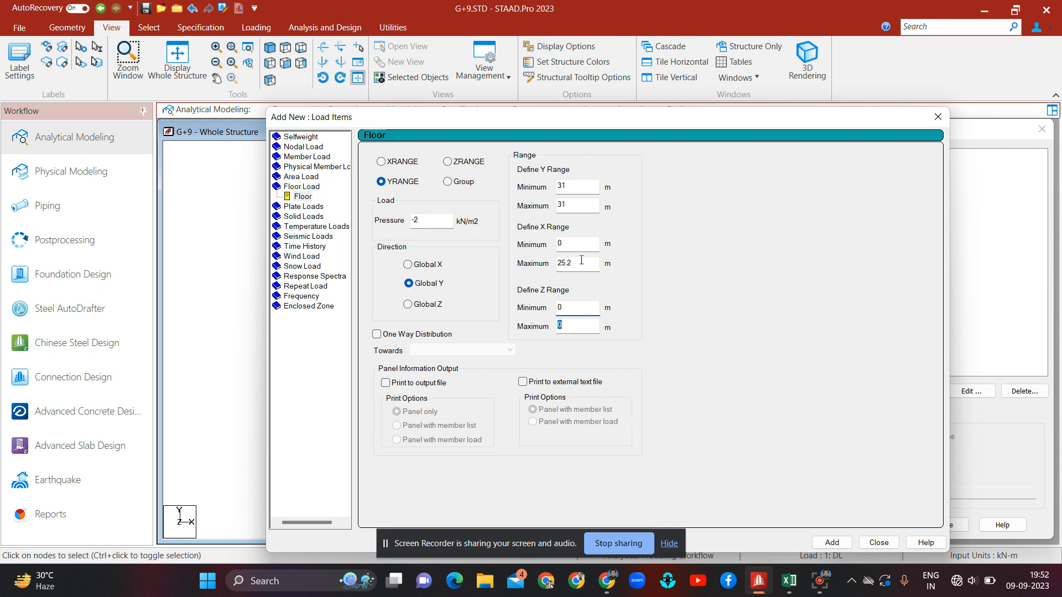
pyautogui.write('5.2')
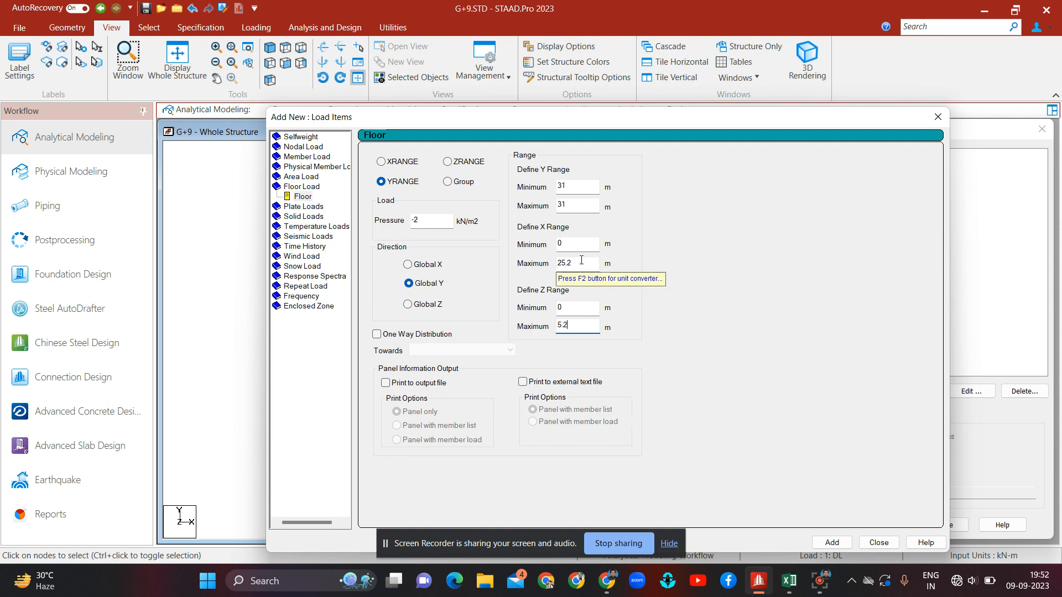
pyautogui.click(832, 543)
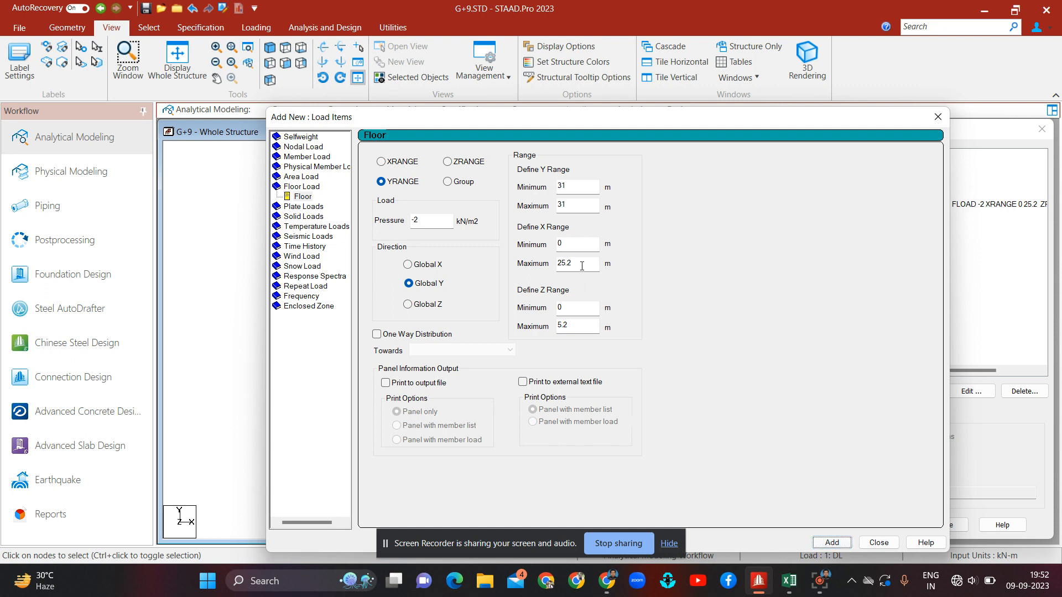
# Step: Add a second RLL floor load with Z range 5.2–8.7 m and X range 6.3–18.9 m
pyautogui.click(577, 310)
pyautogui.press('BackSpace')
pyautogui.write('5.2')
pyautogui.press('Tab')
pyautogui.write('8.7')
pyautogui.click(574, 249)
pyautogui.write('6.3')
pyautogui.press('Tab')
pyautogui.write('18.9')
pyautogui.click(832, 543)
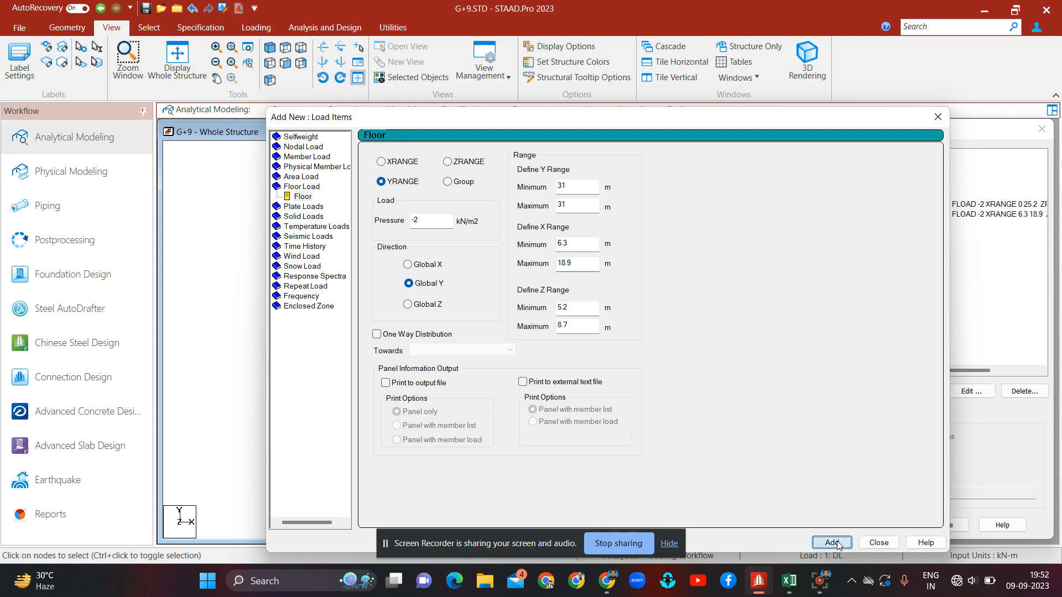
# Step: Add a third RLL floor load with X range 0–25.2 m and Z range 8.7–15.3 m, then close the dialog
pyautogui.click(577, 245)
pyautogui.press('BackSpace')
pyautogui.press('BackSpace')
pyautogui.press('BackSpace')
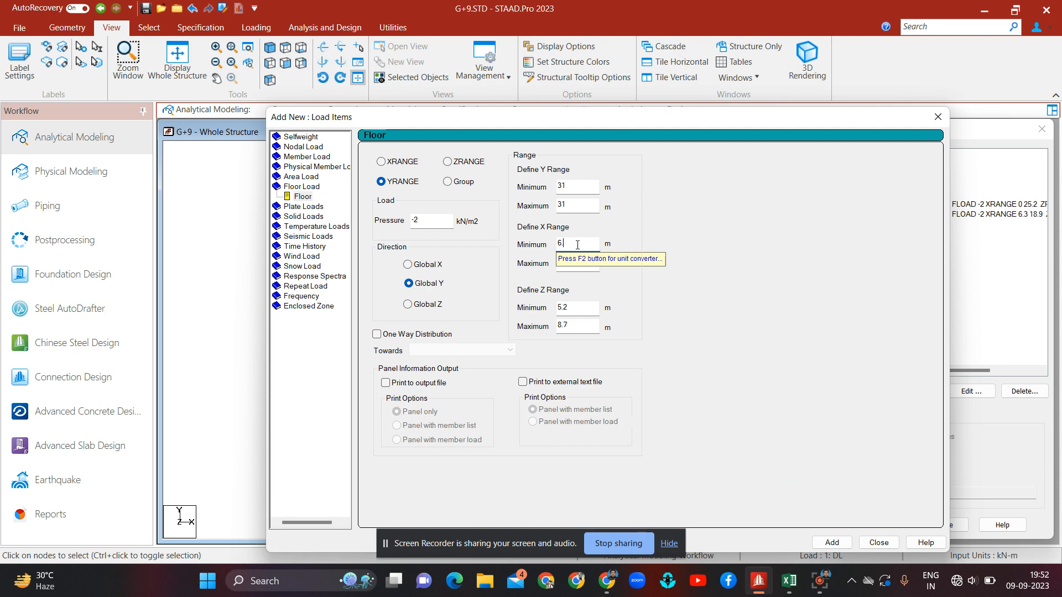
pyautogui.write('0')
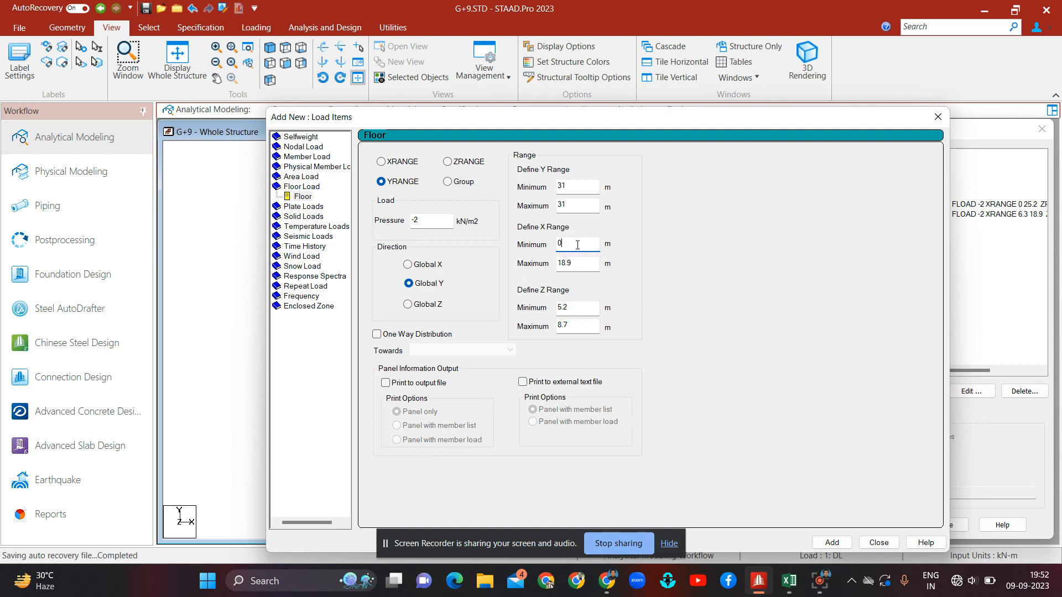
pyautogui.press('Tab')
pyautogui.write('25.')
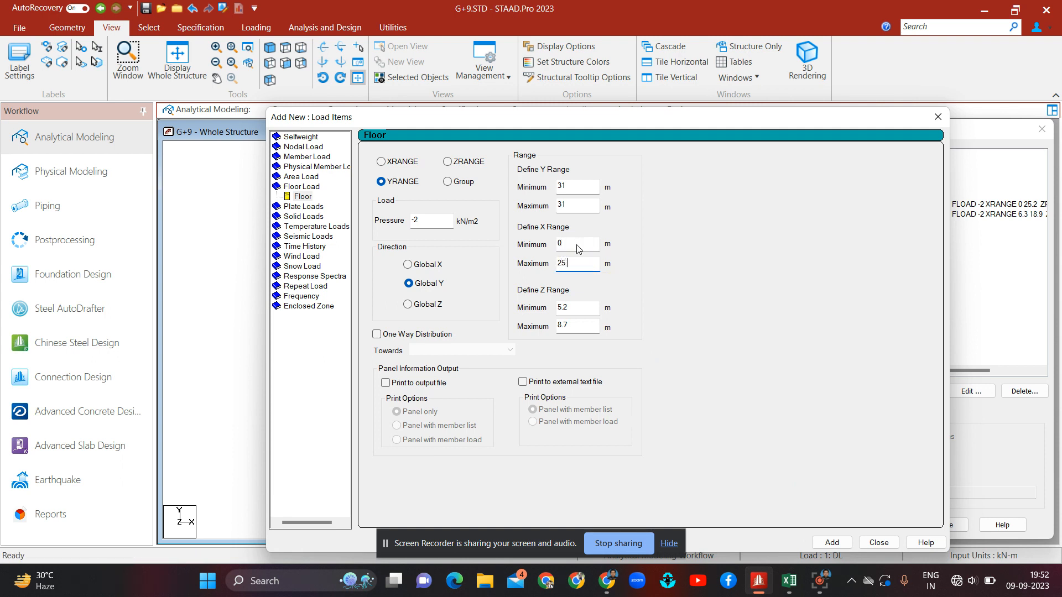
pyautogui.write('2')
pyautogui.press('Tab')
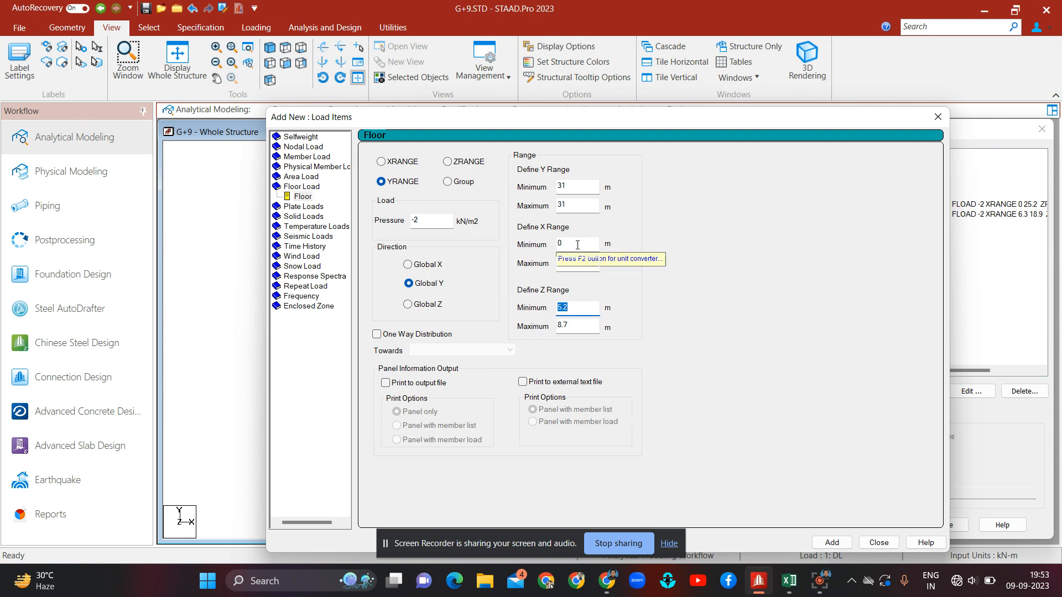
pyautogui.write('8.')
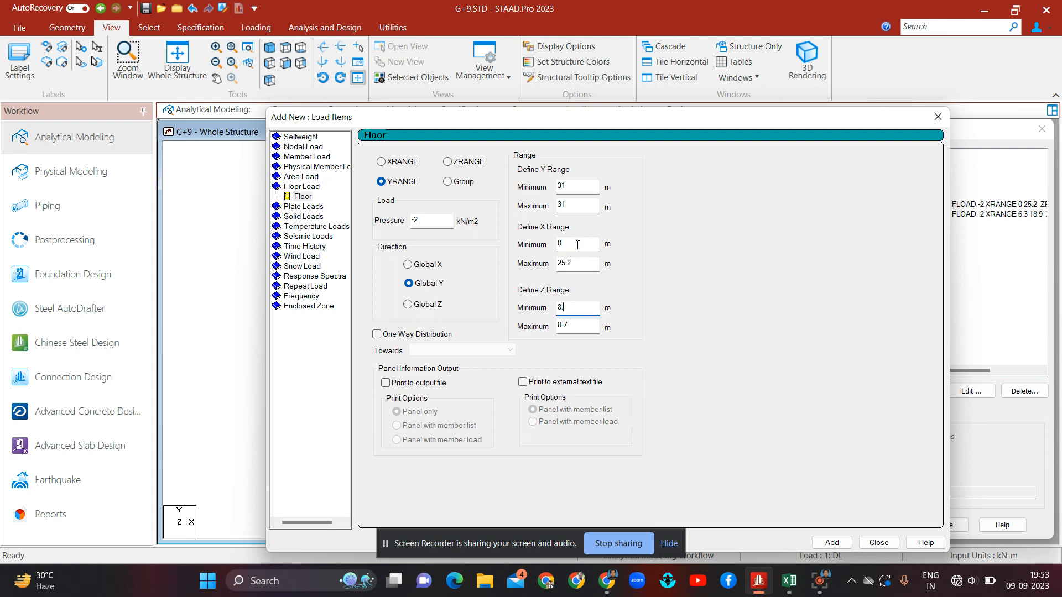
pyautogui.write('7')
pyautogui.press('Tab')
pyautogui.write('15.3')
pyautogui.click(832, 543)
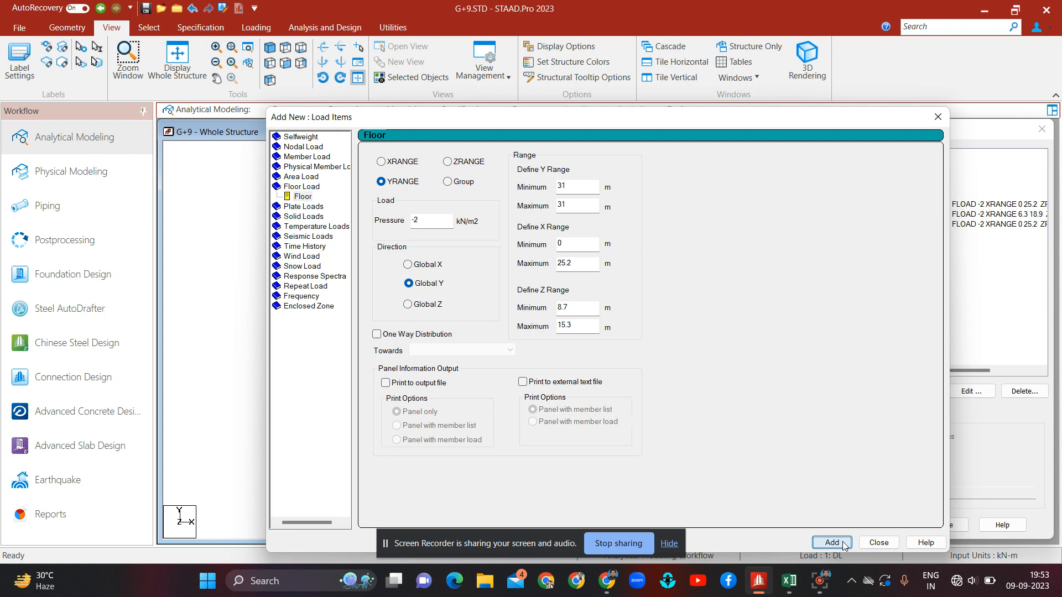
pyautogui.click(879, 543)
# Step: Review the RLL floor loads on the model in top and front views
pyautogui.click(952, 204)
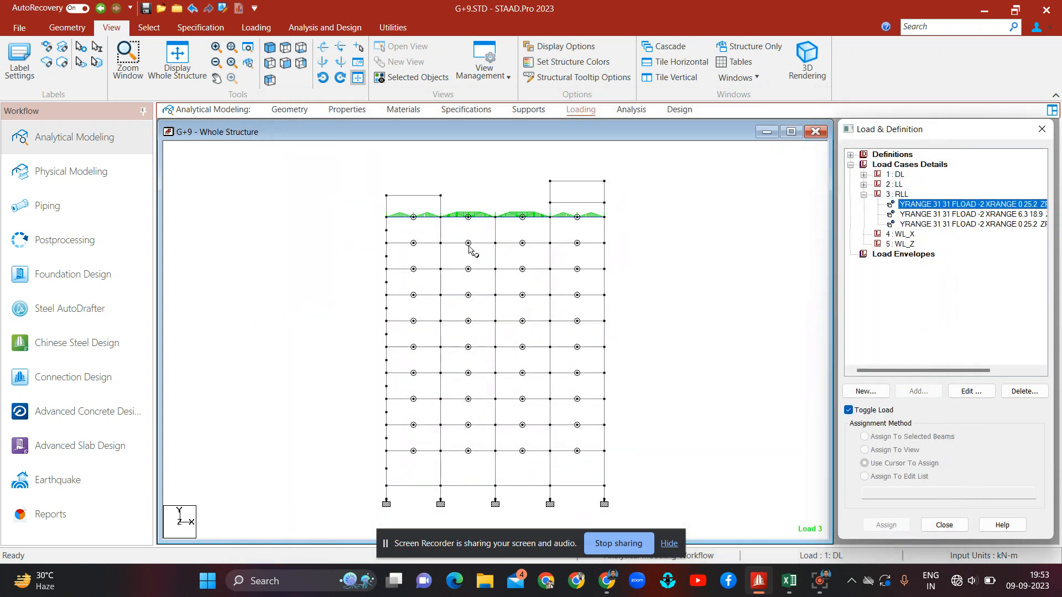
pyautogui.click(291, 51)
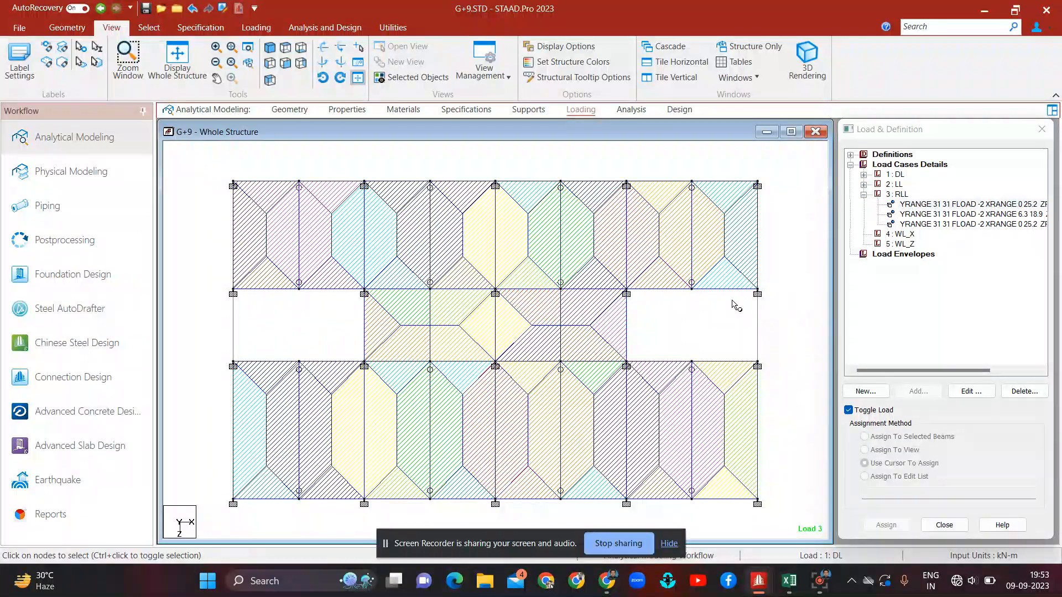
pyautogui.click(899, 195)
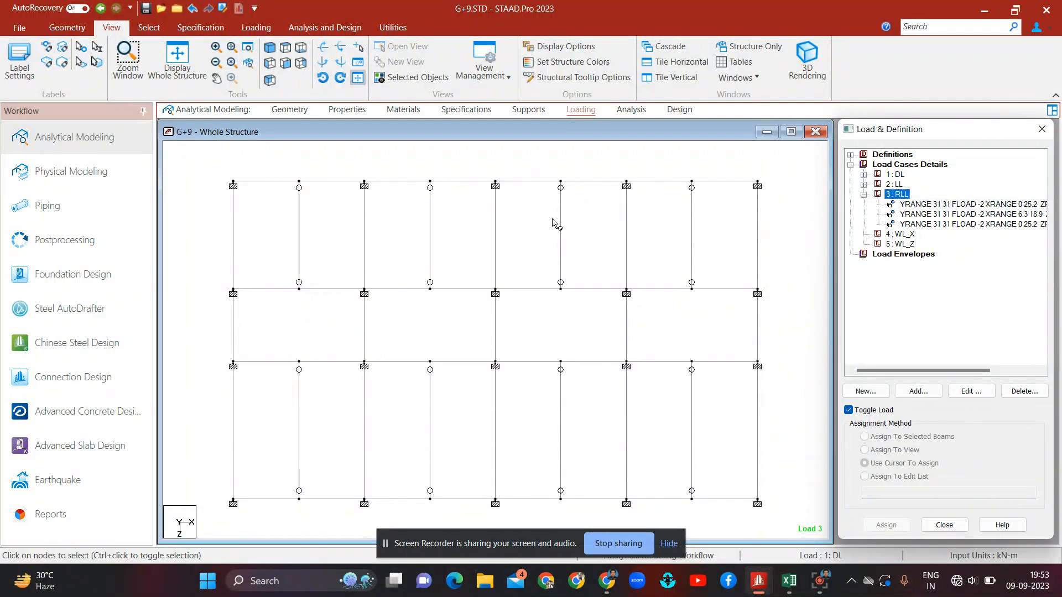
pyautogui.click(285, 63)
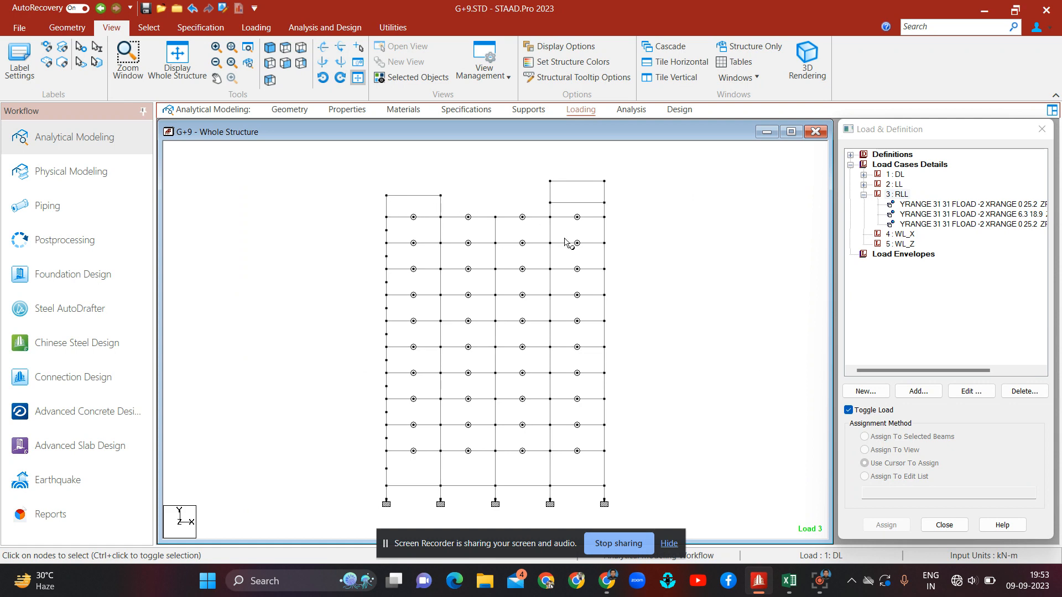
# Step: Start a new floor load in RLL with a pressure of -1.5 kN/m2
pyautogui.click(897, 197)
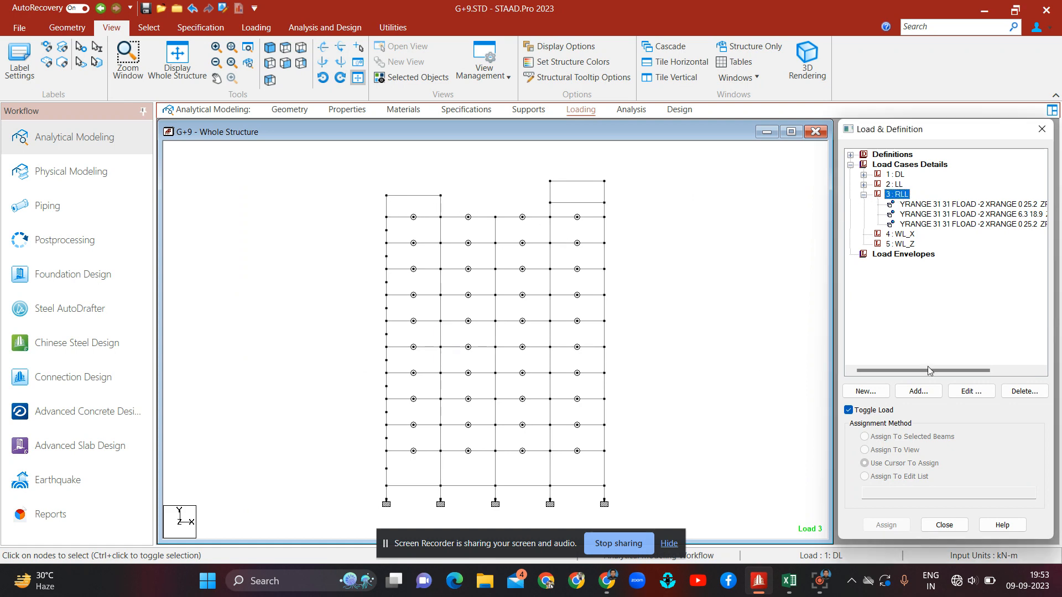
pyautogui.click(930, 396)
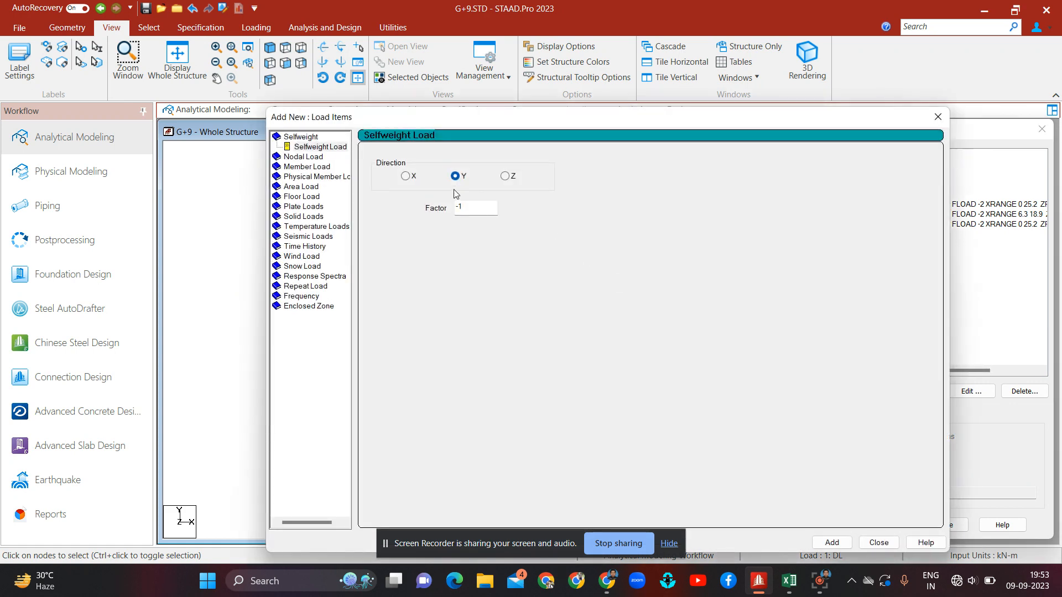
pyautogui.click(308, 197)
pyautogui.click(424, 221)
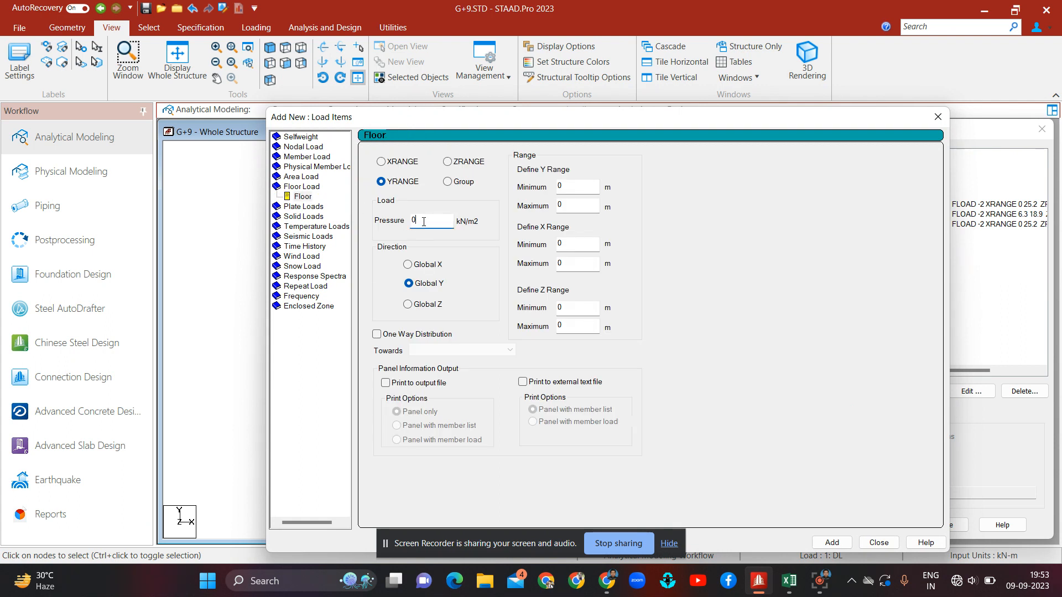
pyautogui.press('BackSpace')
pyautogui.write('-1.5')
pyautogui.click(576, 187)
# Step: Check the mumty roof node coordinates, set the Y range to 33.5–35.2 m, add the load and close
pyautogui.moveTo(649, 125); pyautogui.dragTo(647, 369)
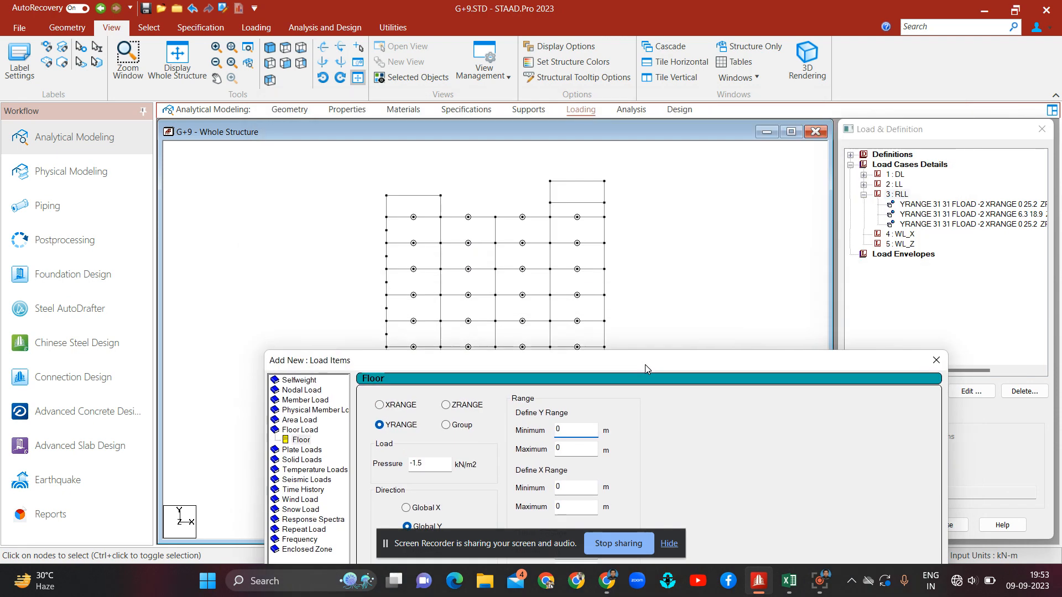
pyautogui.doubleClick(441, 196)
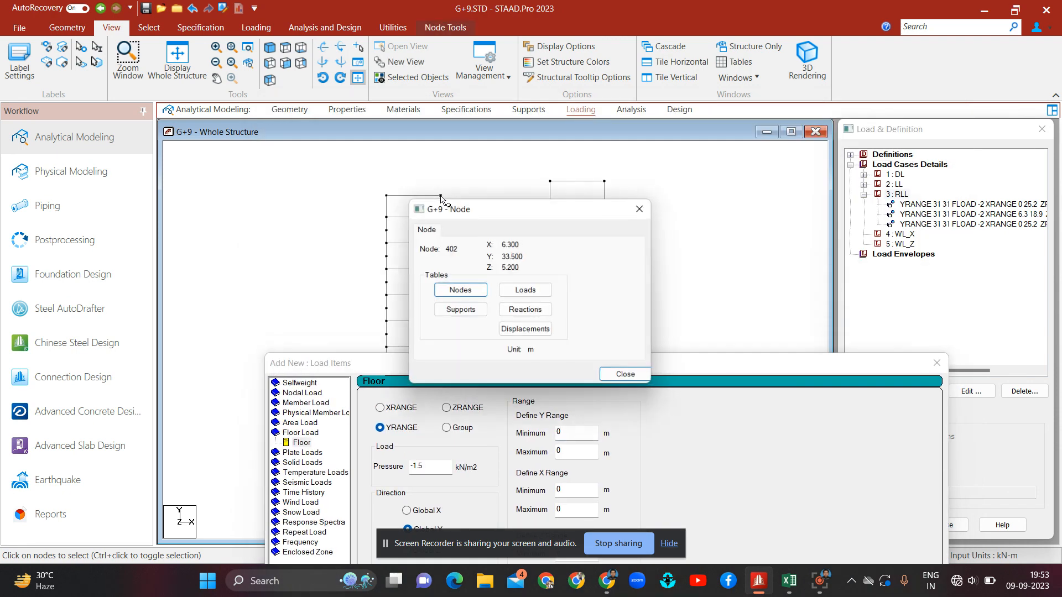
pyautogui.click(641, 208)
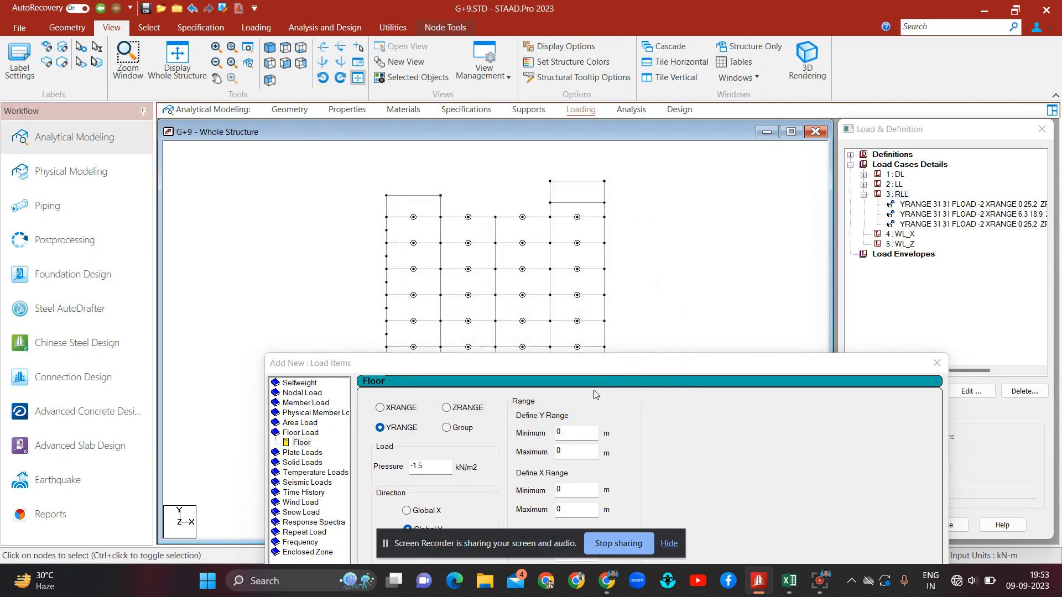
pyautogui.click(581, 436)
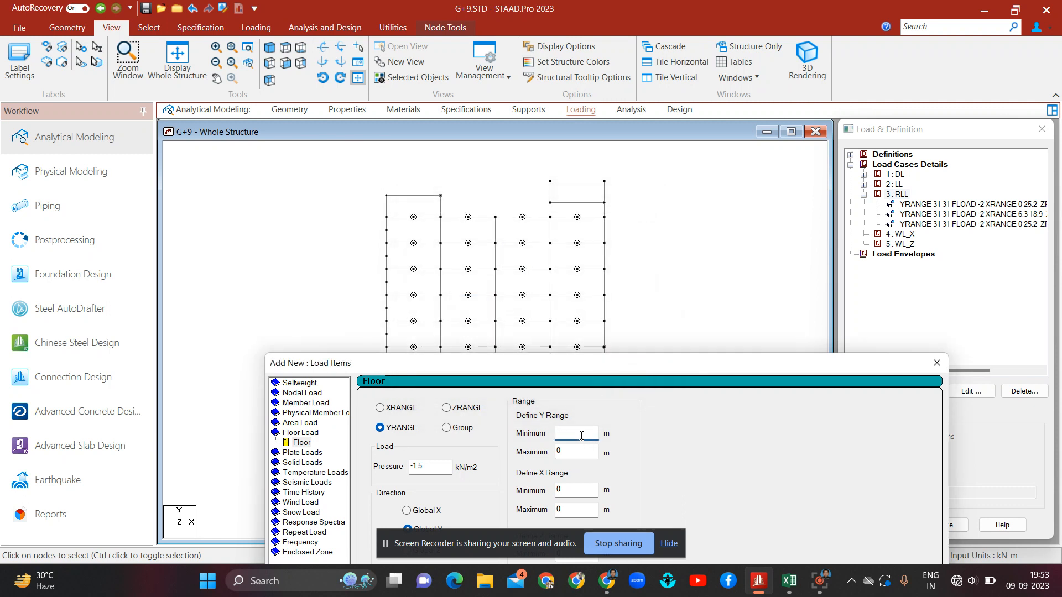
pyautogui.write('33.5')
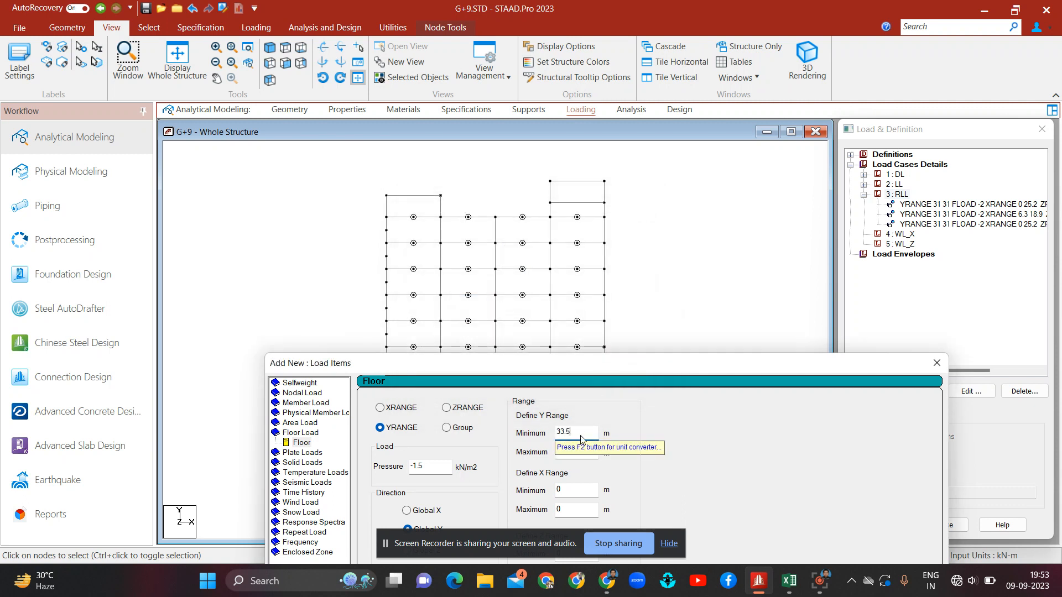
pyautogui.doubleClick(605, 181)
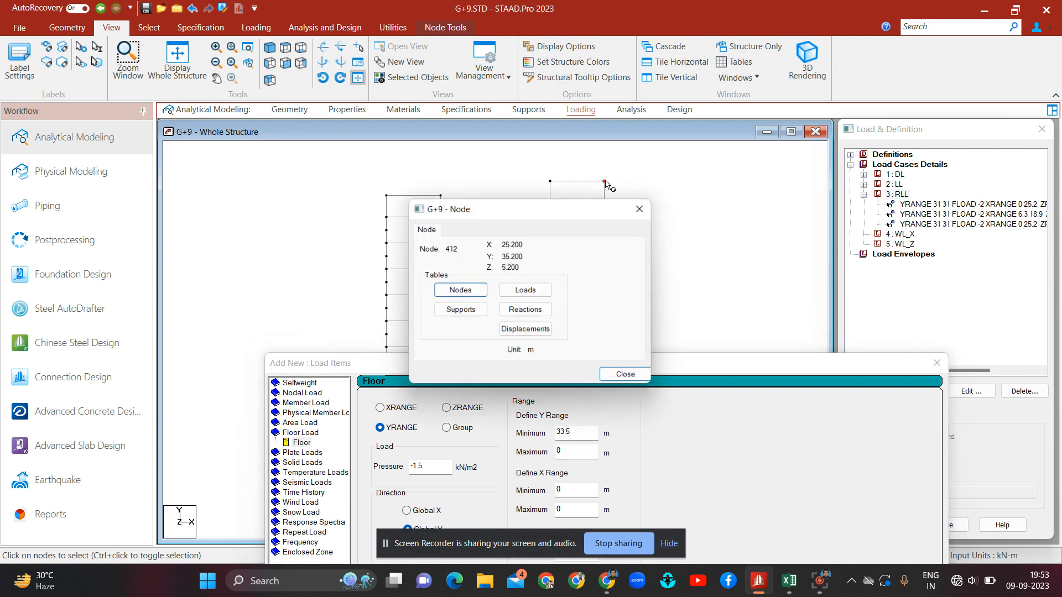
pyautogui.click(643, 208)
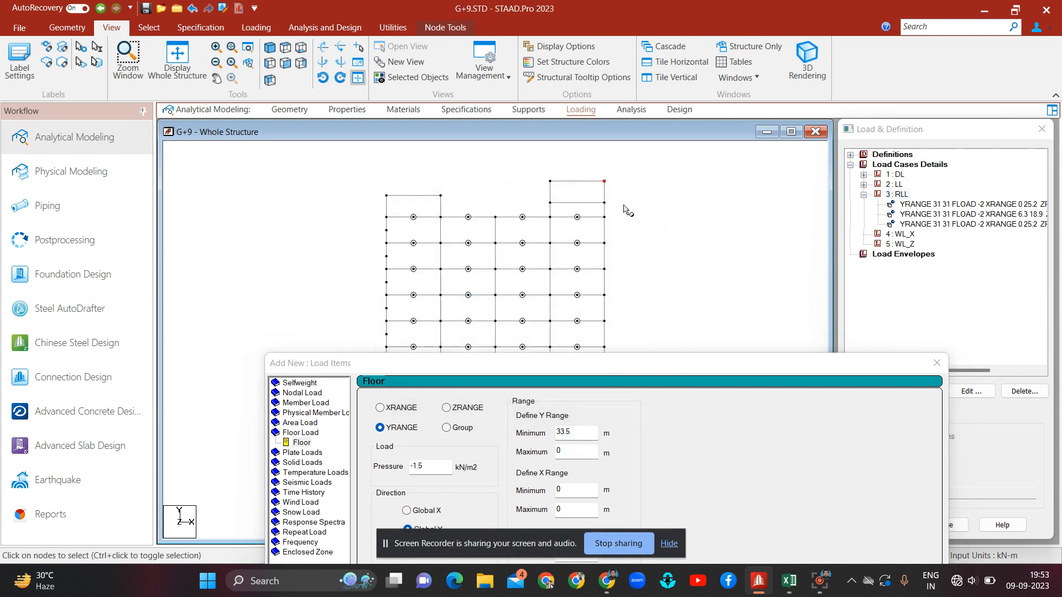
pyautogui.doubleClick(567, 453)
pyautogui.write('35.2')
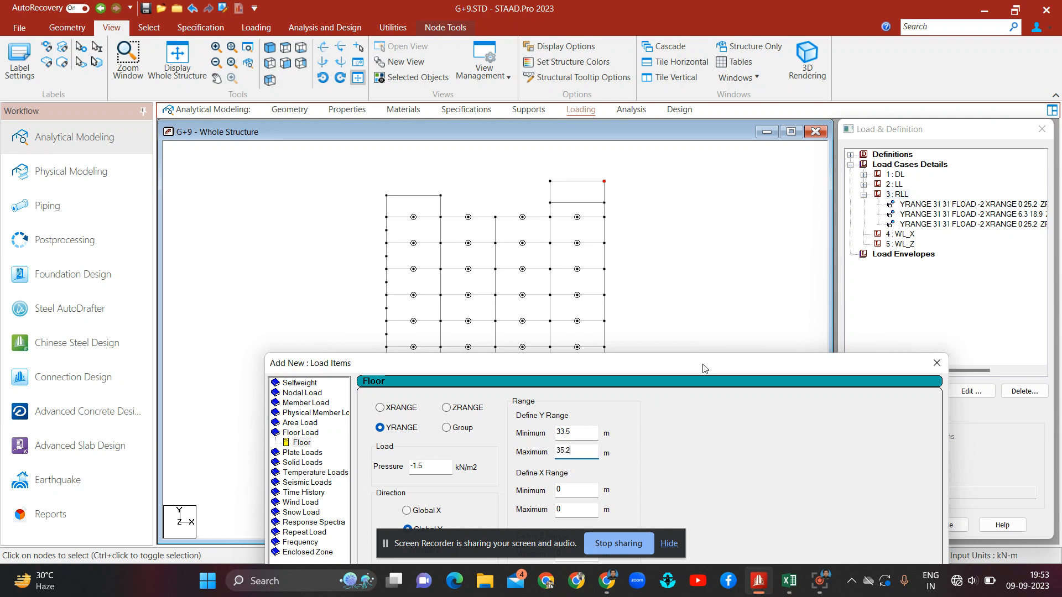
pyautogui.moveTo(704, 368); pyautogui.dragTo(659, 95)
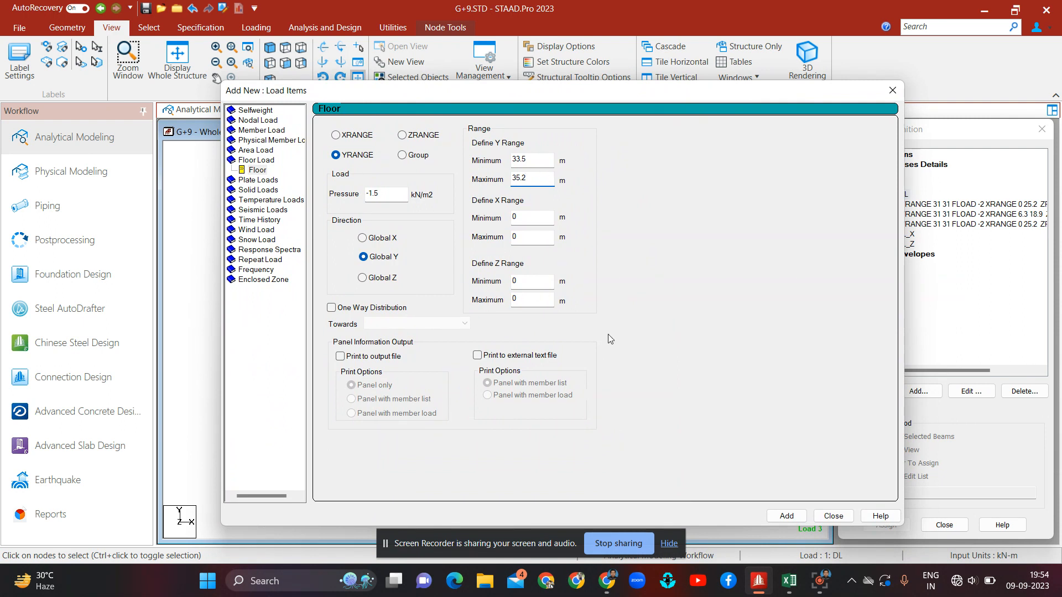
pyautogui.click(787, 516)
pyautogui.click(832, 516)
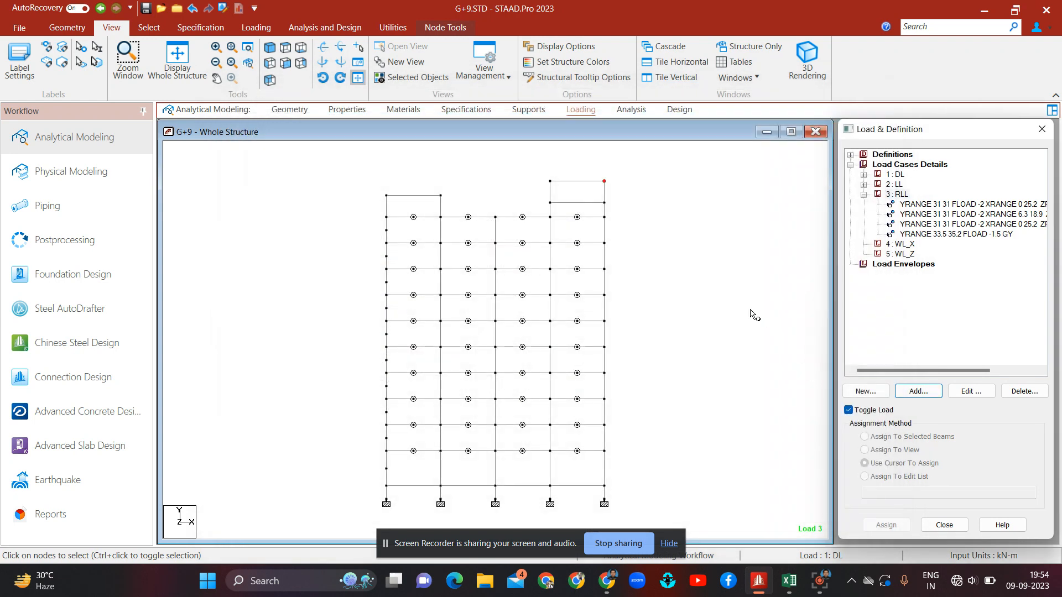
# Step: Review each RLL floor load on the model, collapse the RLL case and make load case 1 DL active
pyautogui.click(996, 238)
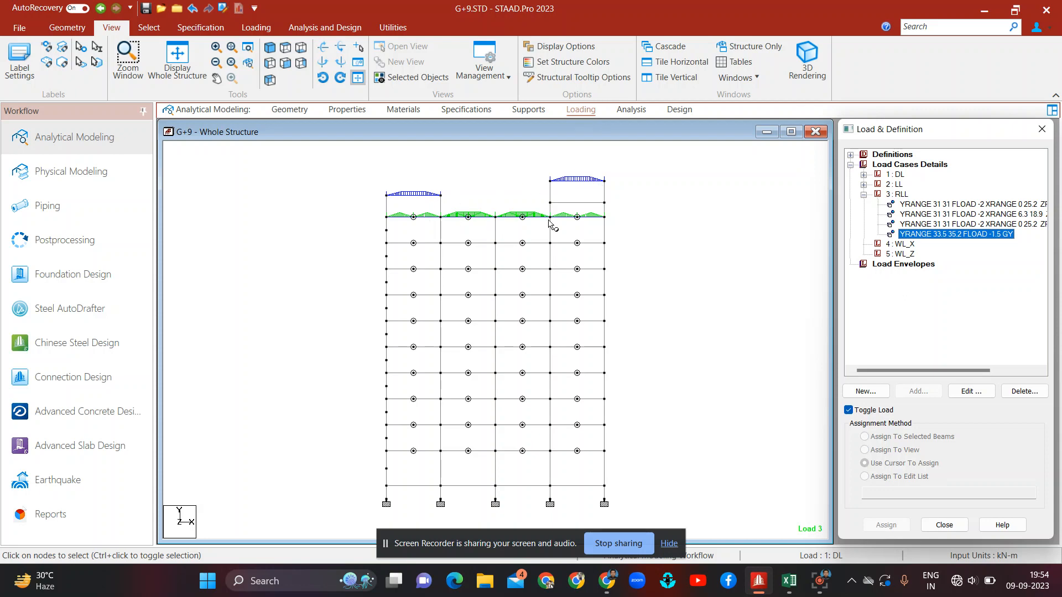
pyautogui.click(959, 225)
pyautogui.click(943, 215)
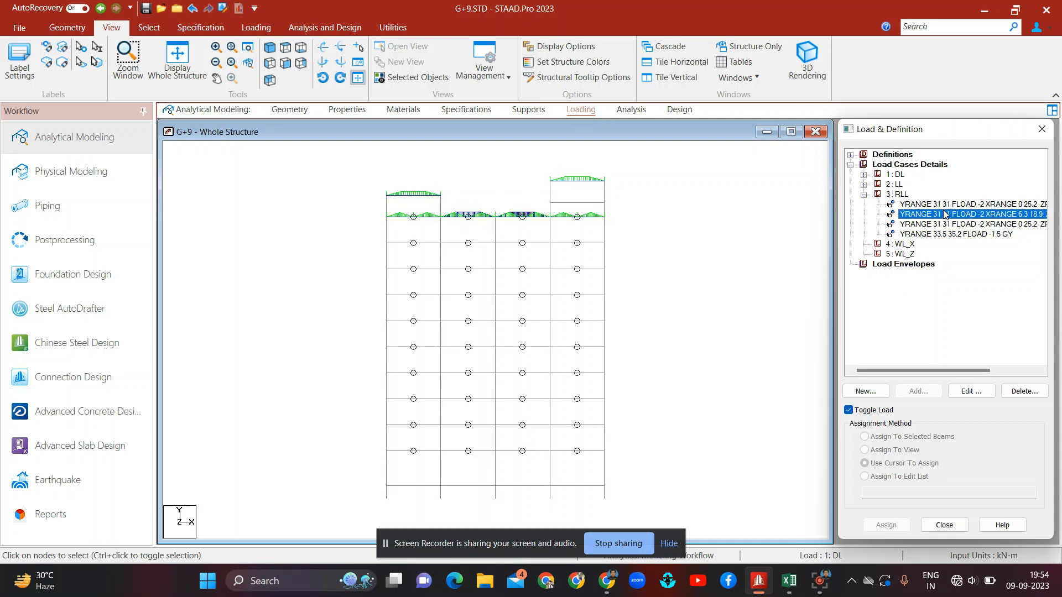
pyautogui.click(908, 205)
pyautogui.click(864, 195)
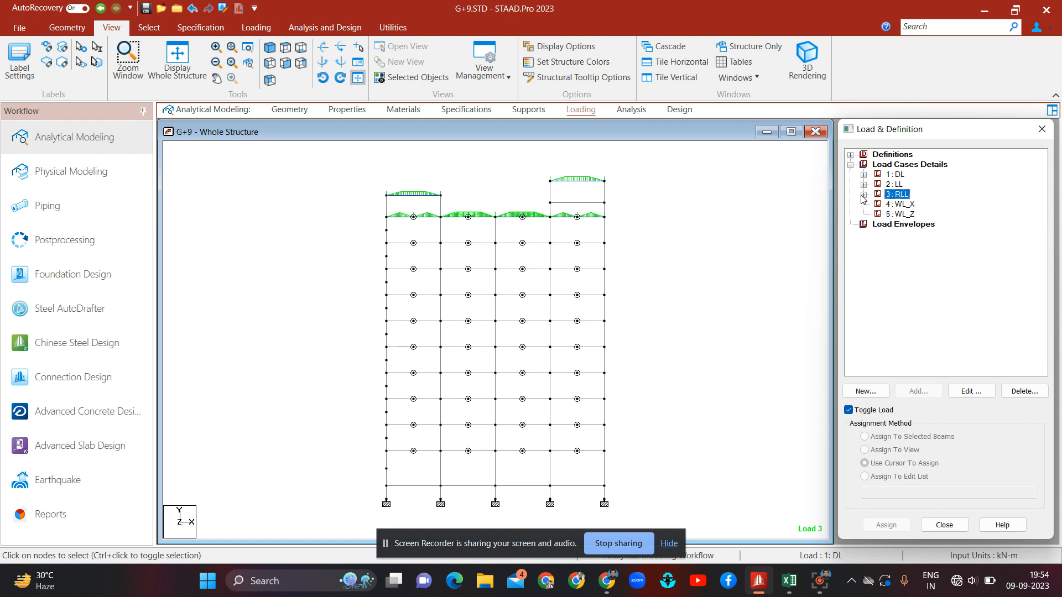
pyautogui.click(896, 175)
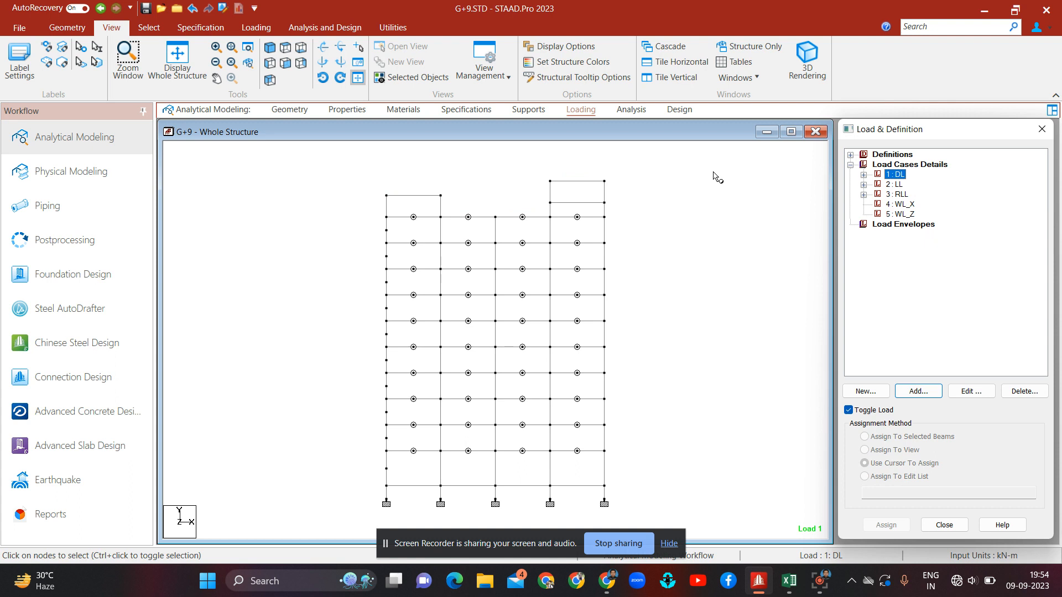
# Step: Select the WL_X load case and open the WIND LOAD sheet of the load calculation workbook in Excel
pyautogui.click(902, 195)
pyautogui.click(902, 204)
pyautogui.click(790, 581)
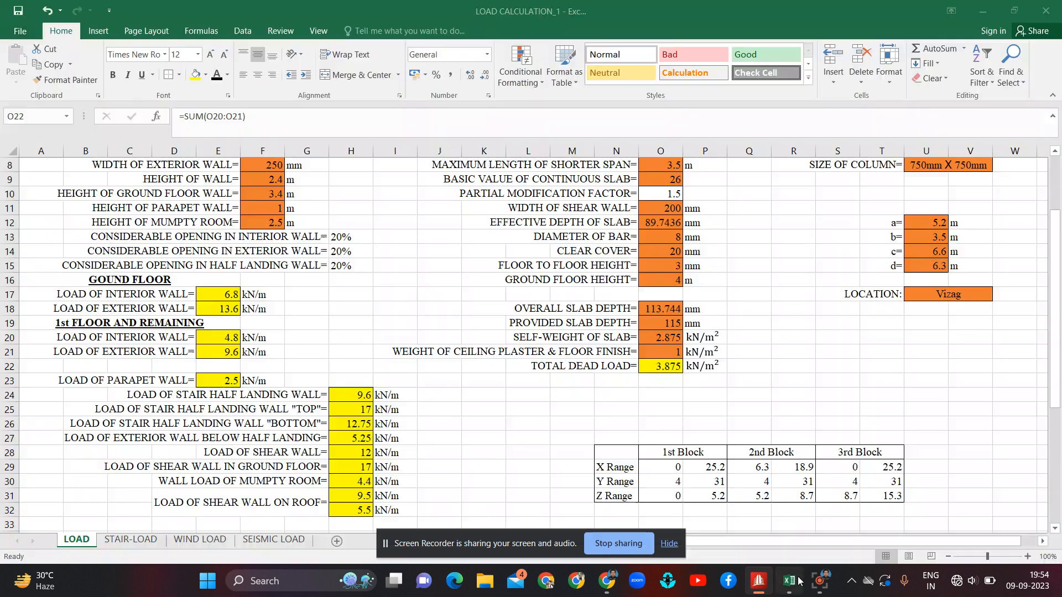
pyautogui.click(210, 538)
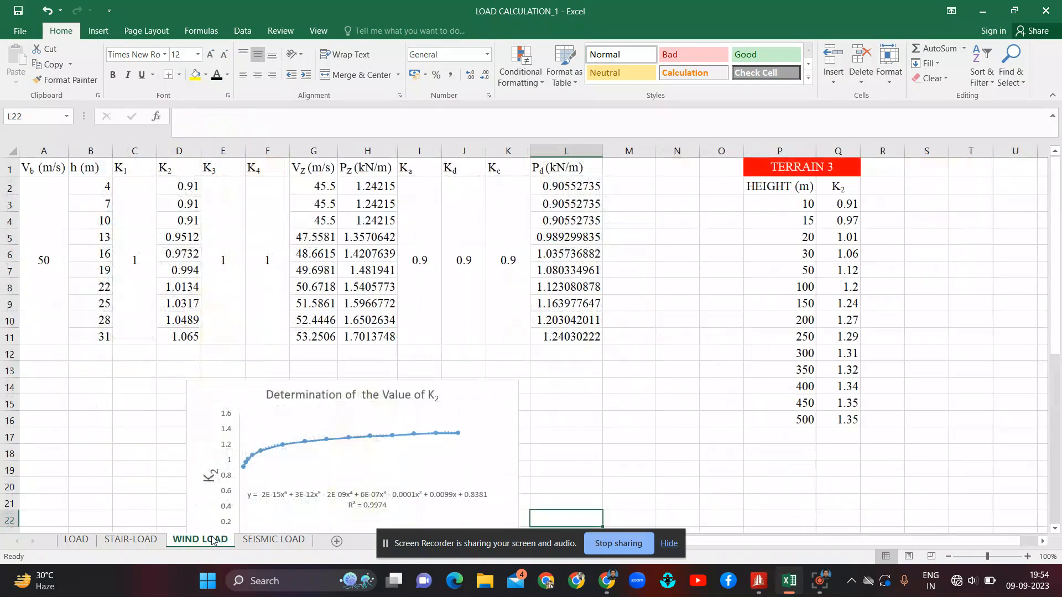
pyautogui.click(107, 390)
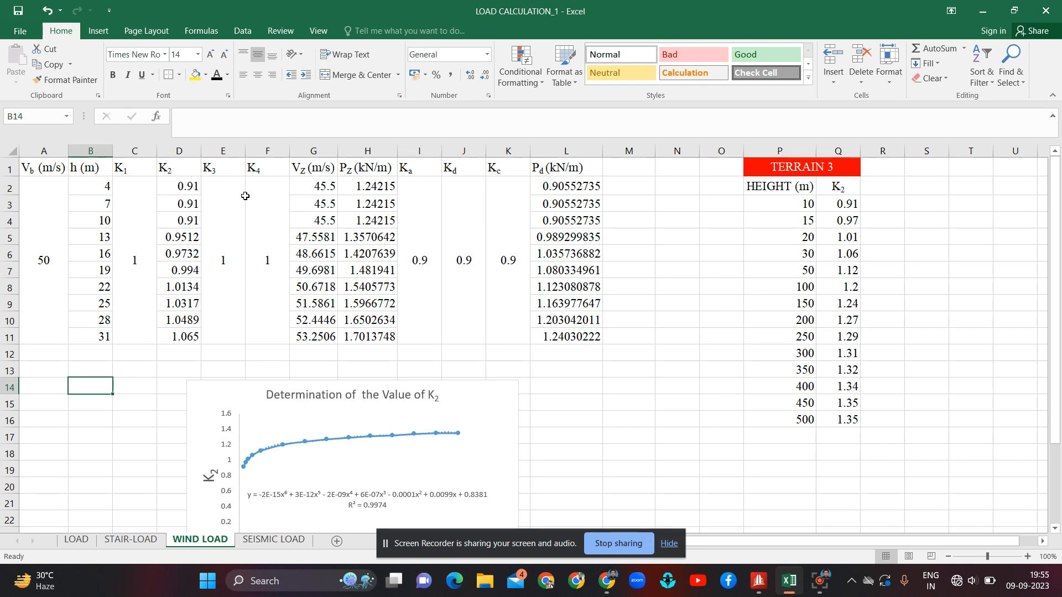
# Step: Examine the wind load formulas for Vz, Pz, the K factors and design pressure, and the terrain 3 K2 table
pyautogui.click(312, 187)
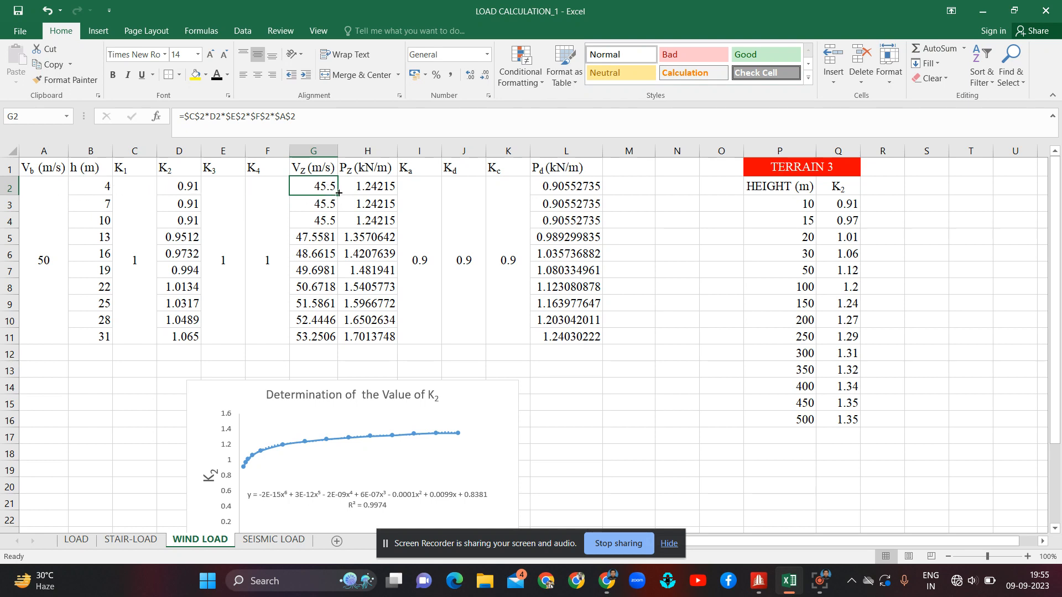
pyautogui.click(361, 185)
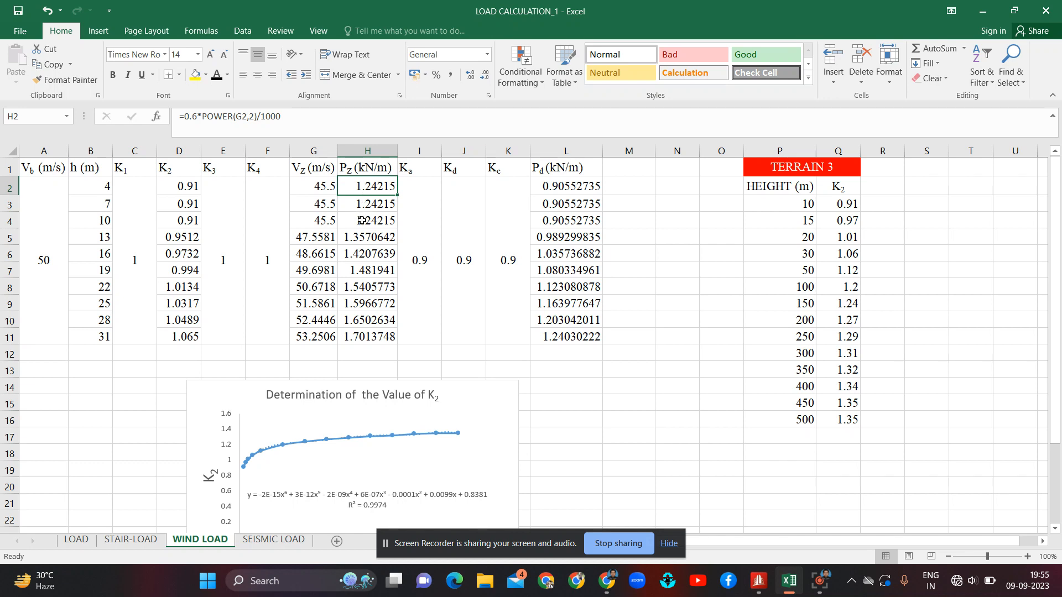
pyautogui.click(439, 220)
pyautogui.click(457, 223)
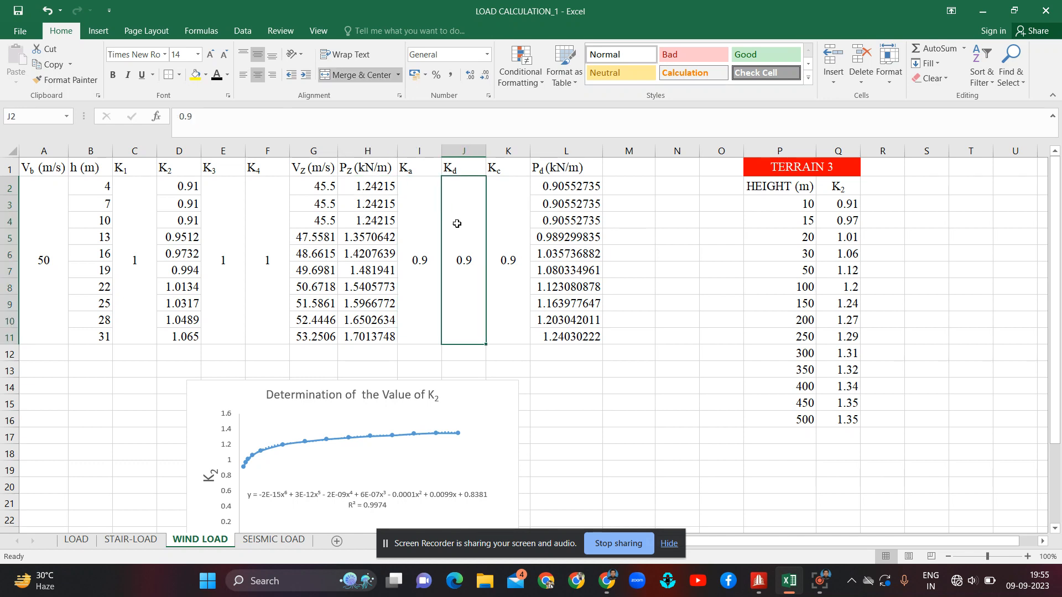
pyautogui.click(497, 224)
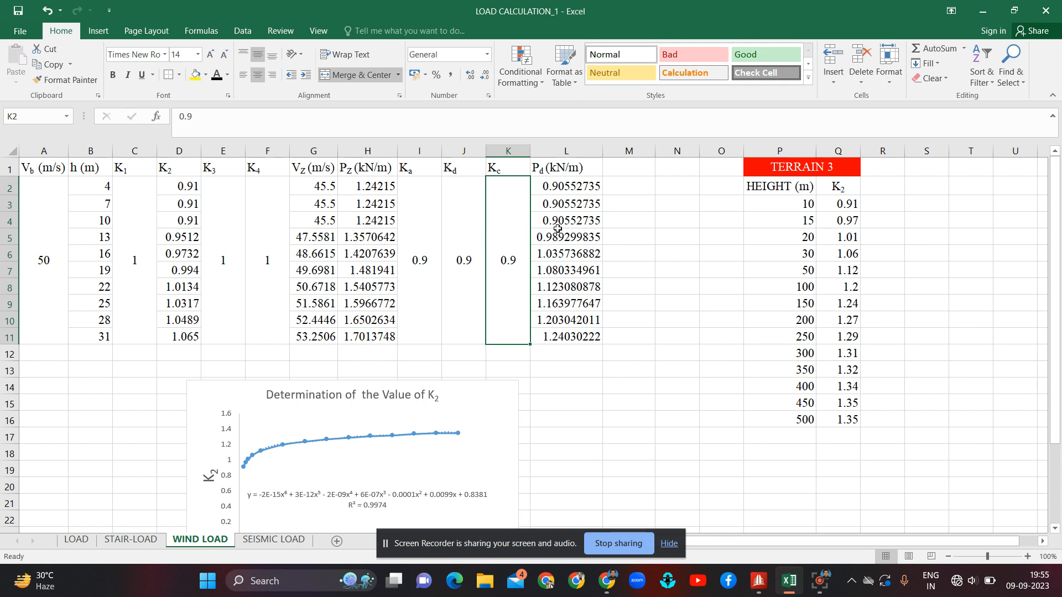
pyautogui.click(575, 223)
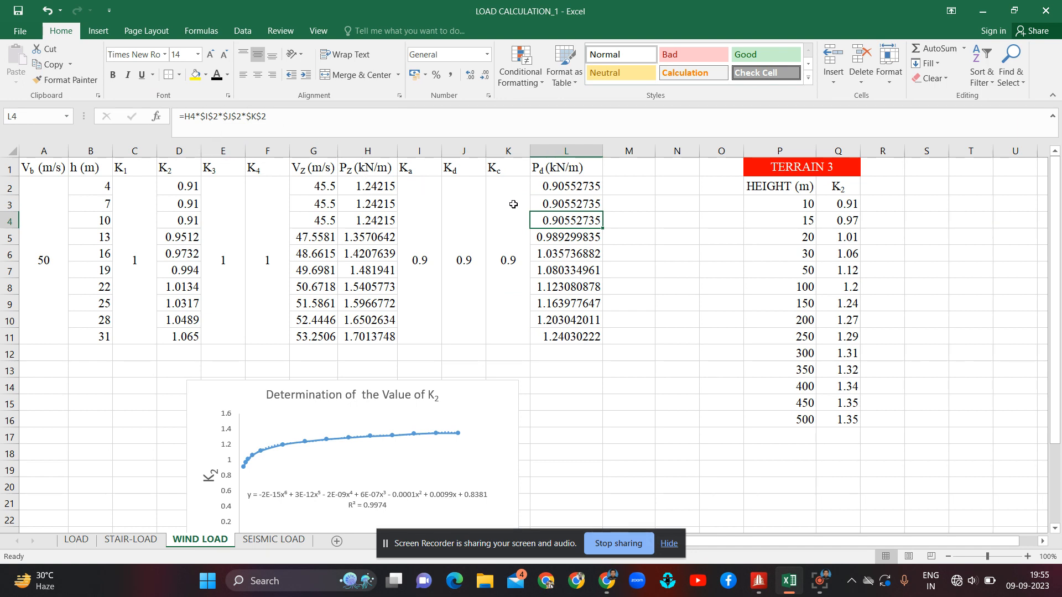
pyautogui.click(192, 187)
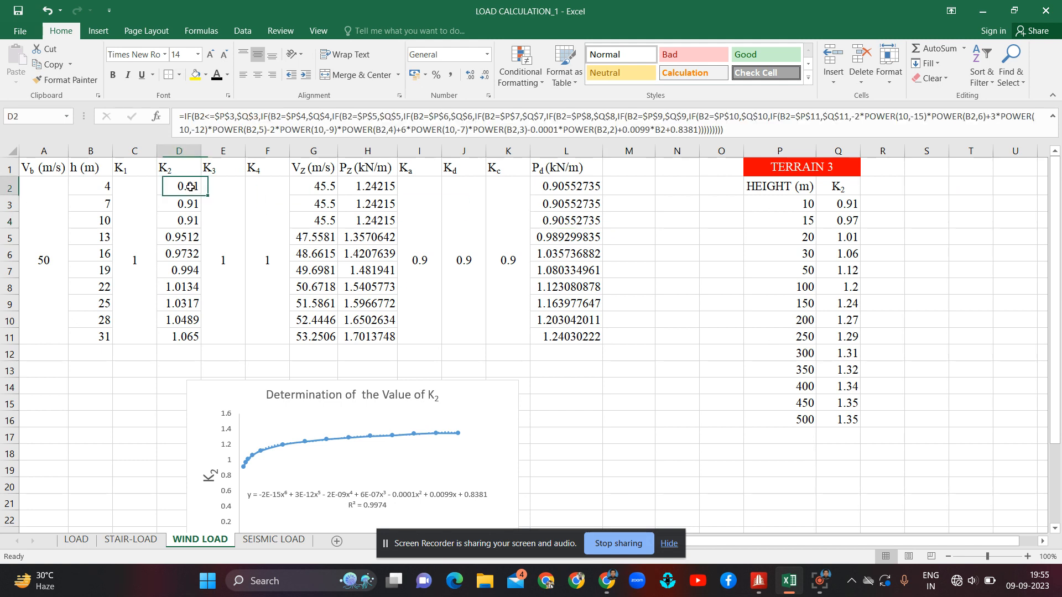
pyautogui.click(228, 210)
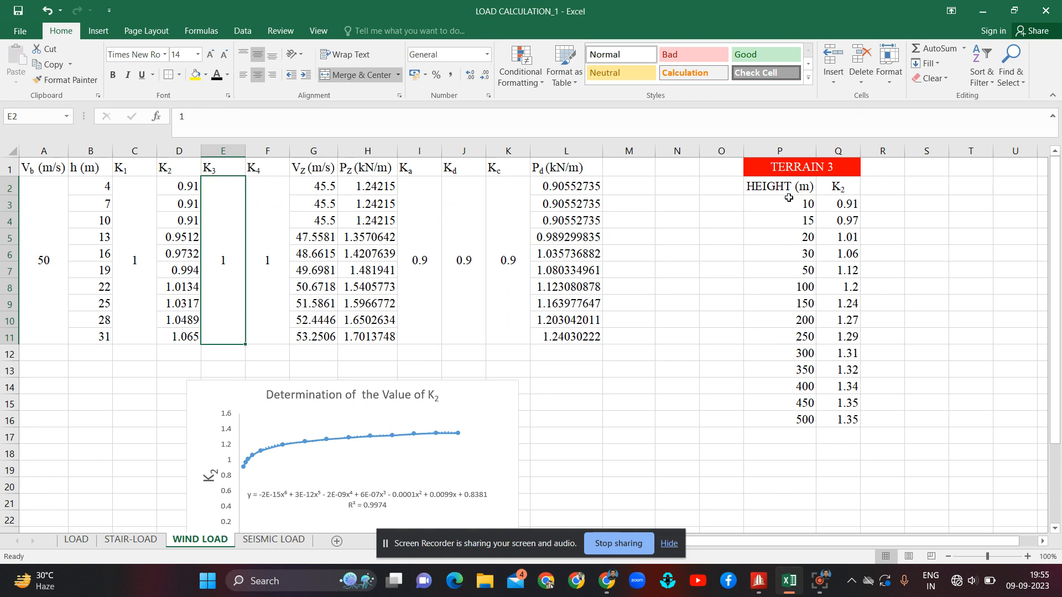
pyautogui.moveTo(789, 204); pyautogui.dragTo(789, 415)
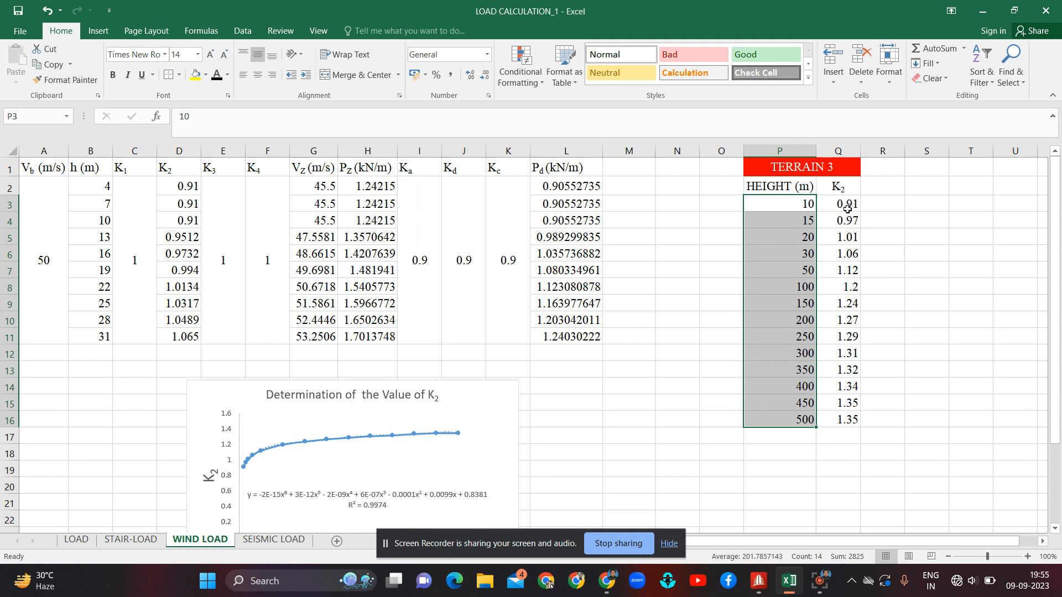
pyautogui.moveTo(843, 206); pyautogui.dragTo(842, 421)
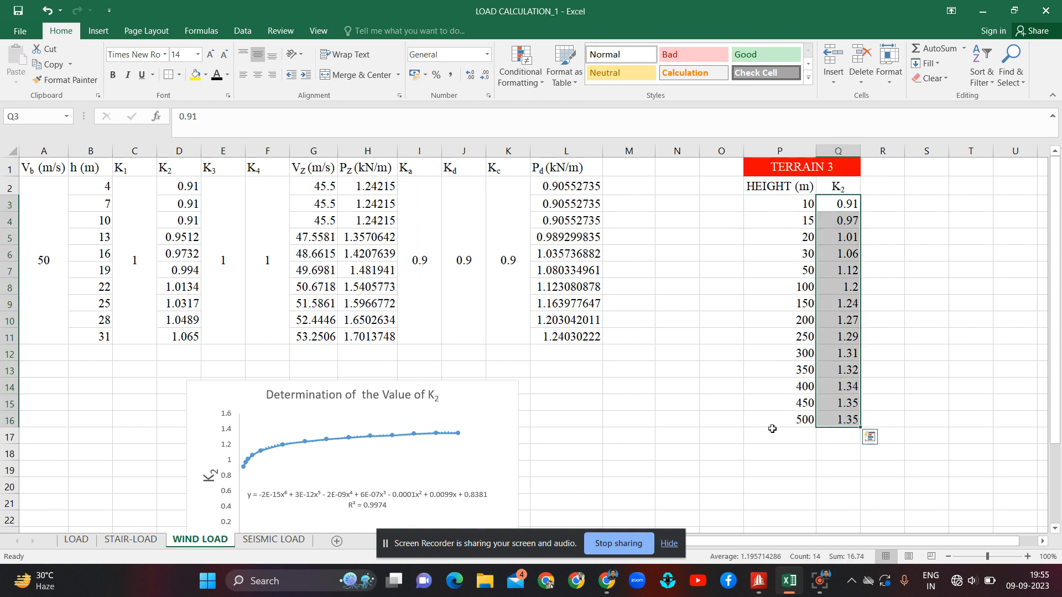
pyautogui.click(723, 413)
pyautogui.click(455, 417)
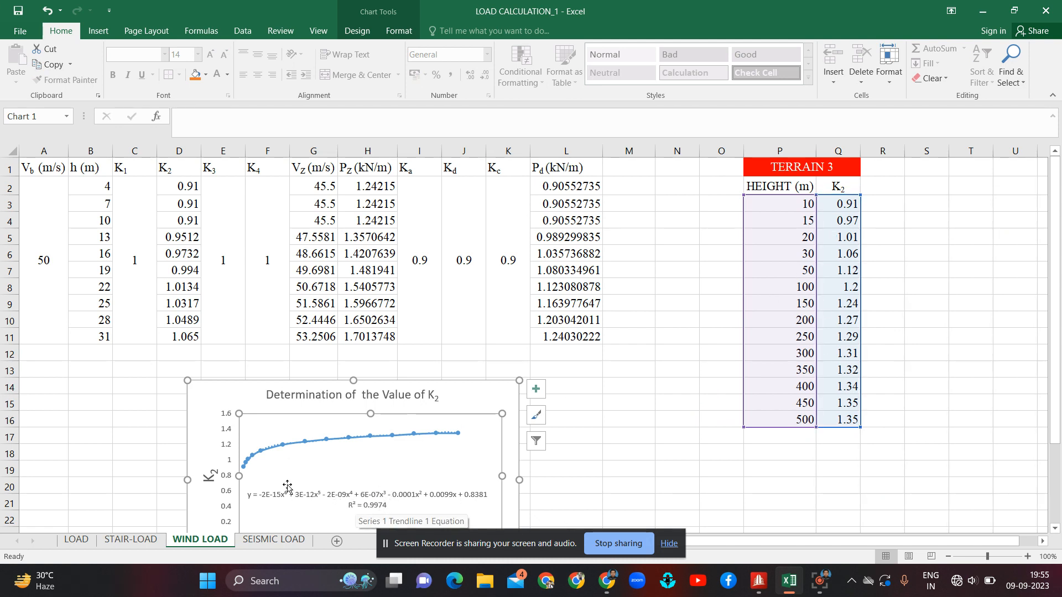
pyautogui.click(191, 236)
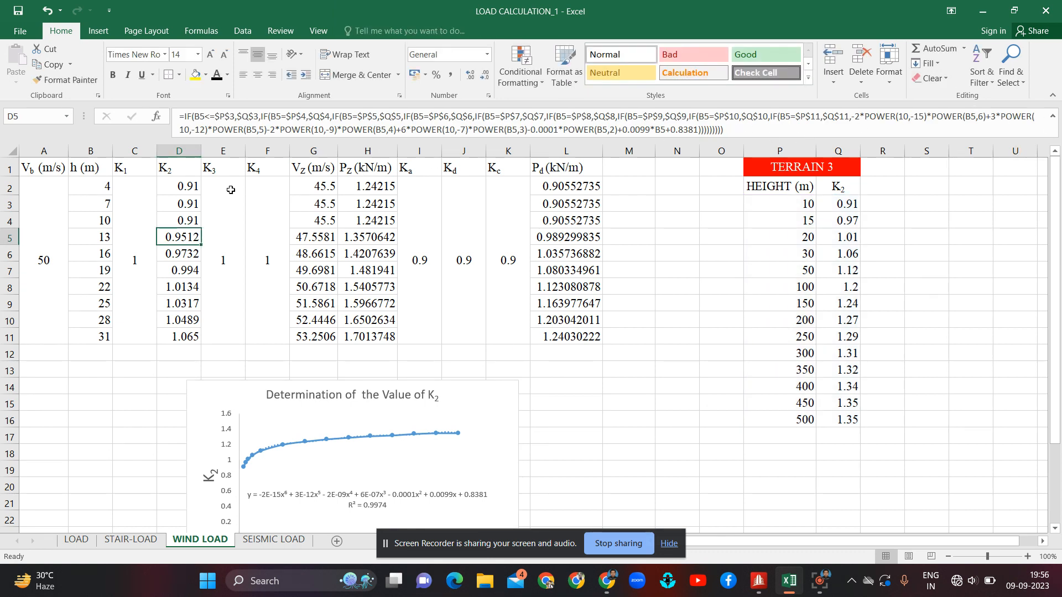
pyautogui.click(165, 424)
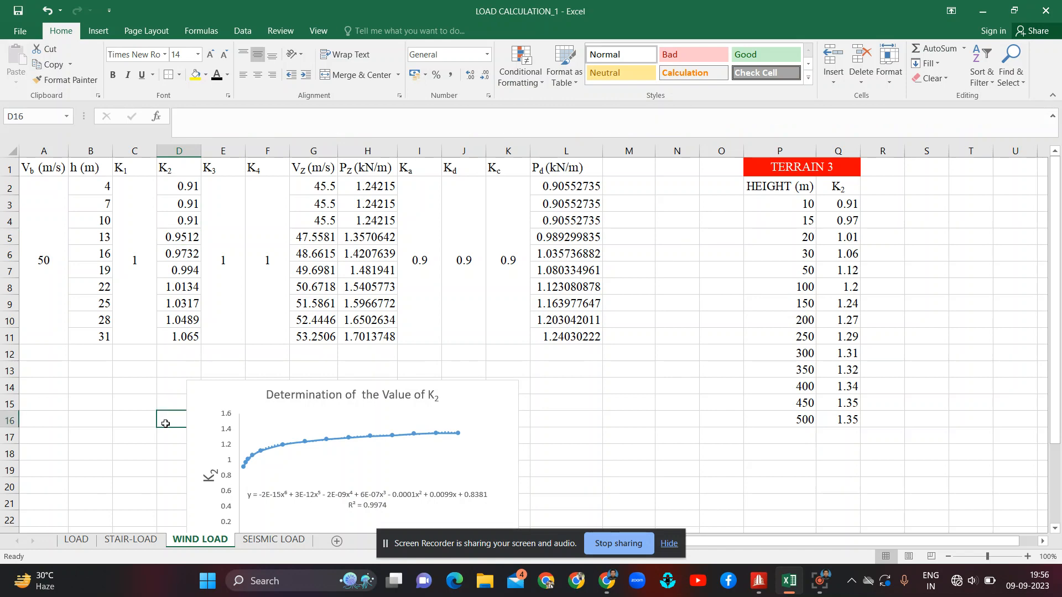
pyautogui.click(130, 419)
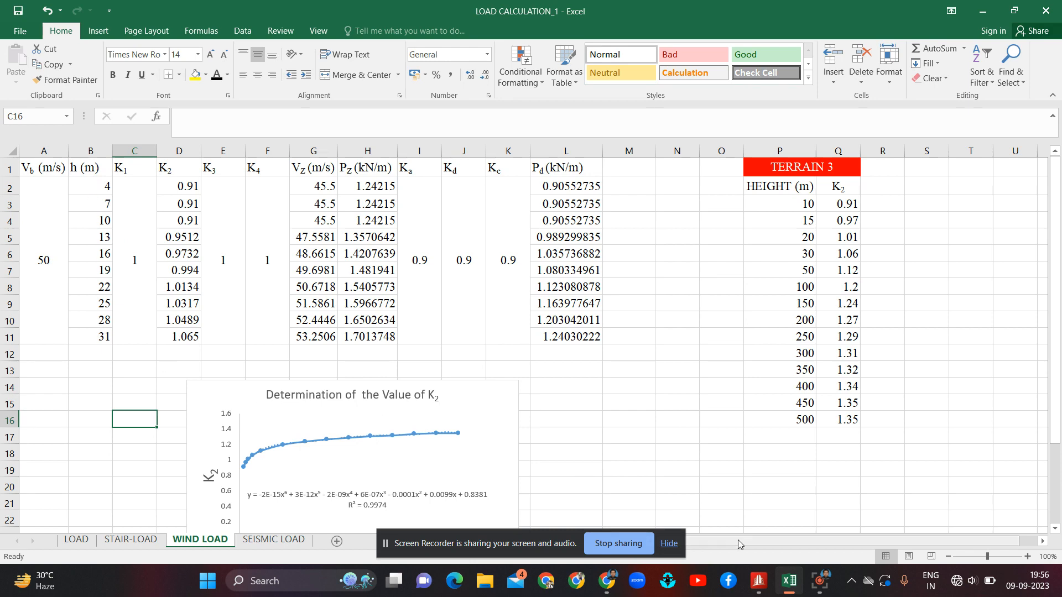
pyautogui.click(759, 587)
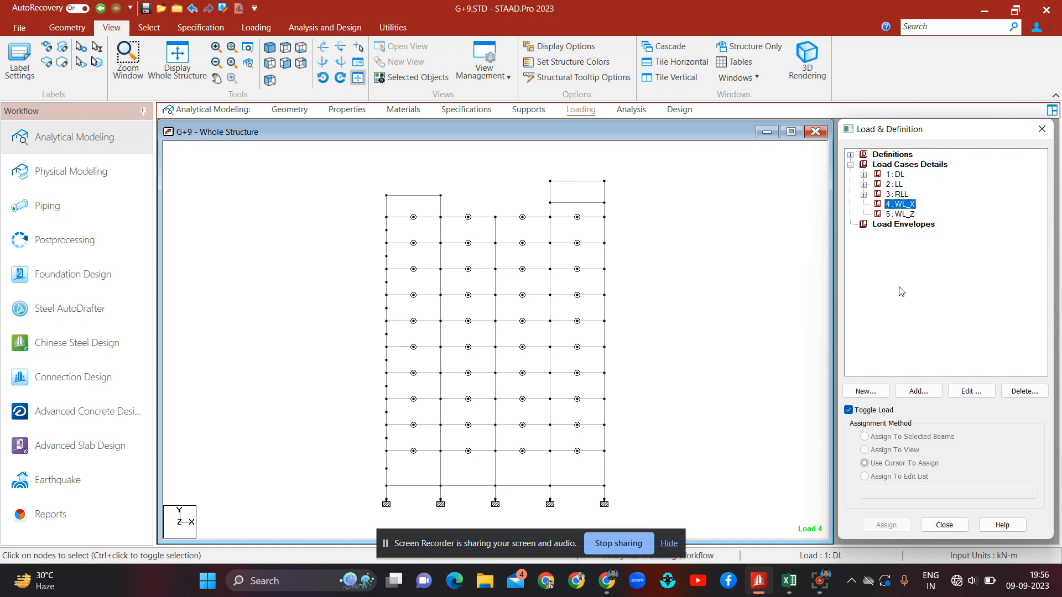
pyautogui.click(892, 154)
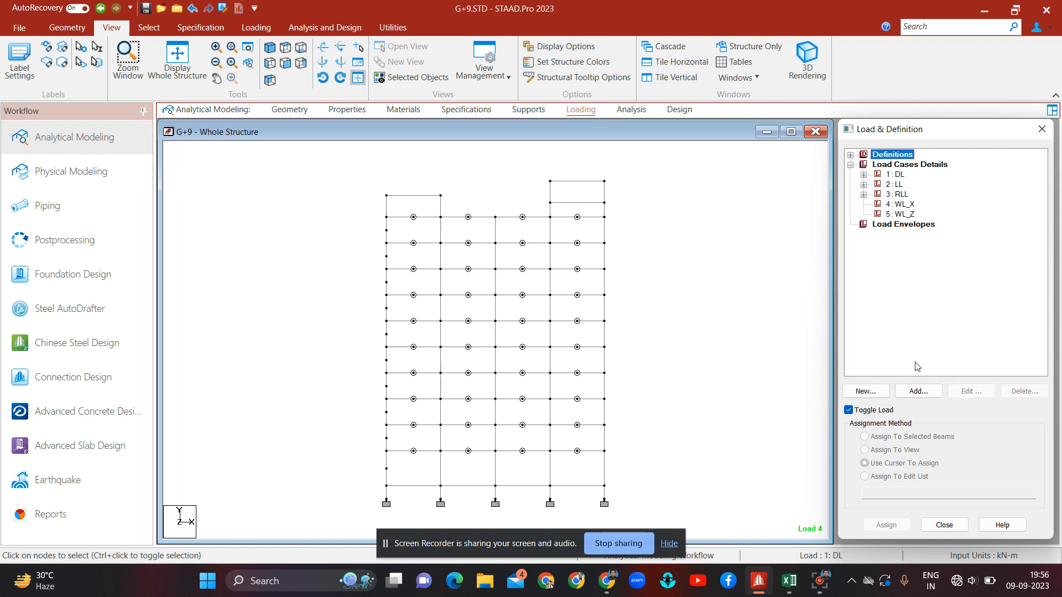
pyautogui.click(920, 392)
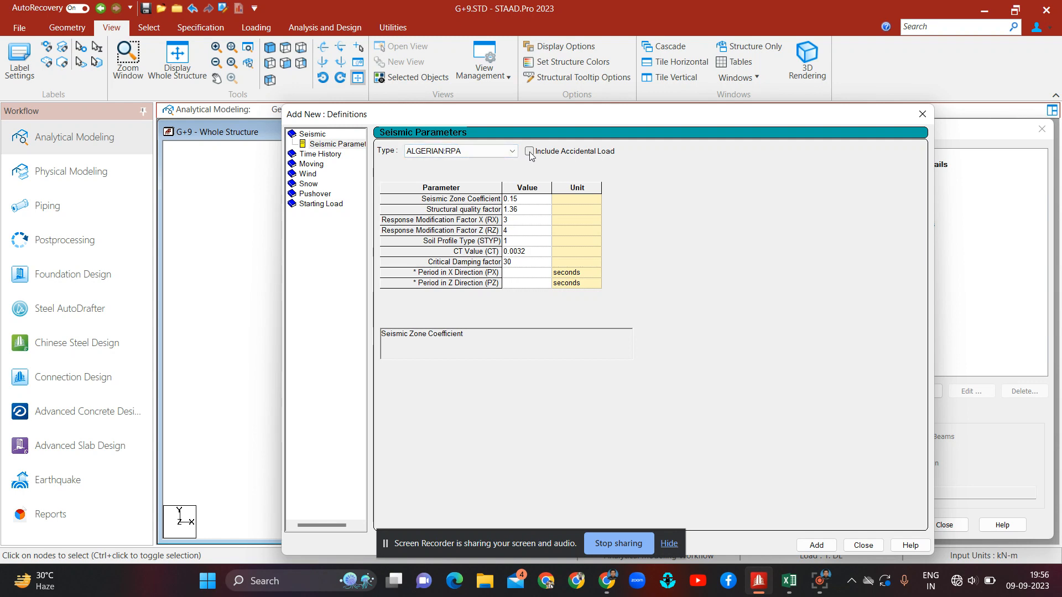
pyautogui.click(922, 114)
# Step: Add a wind definition of Type 1 with comment WIND 1 and the Custom code
pyautogui.click(871, 155)
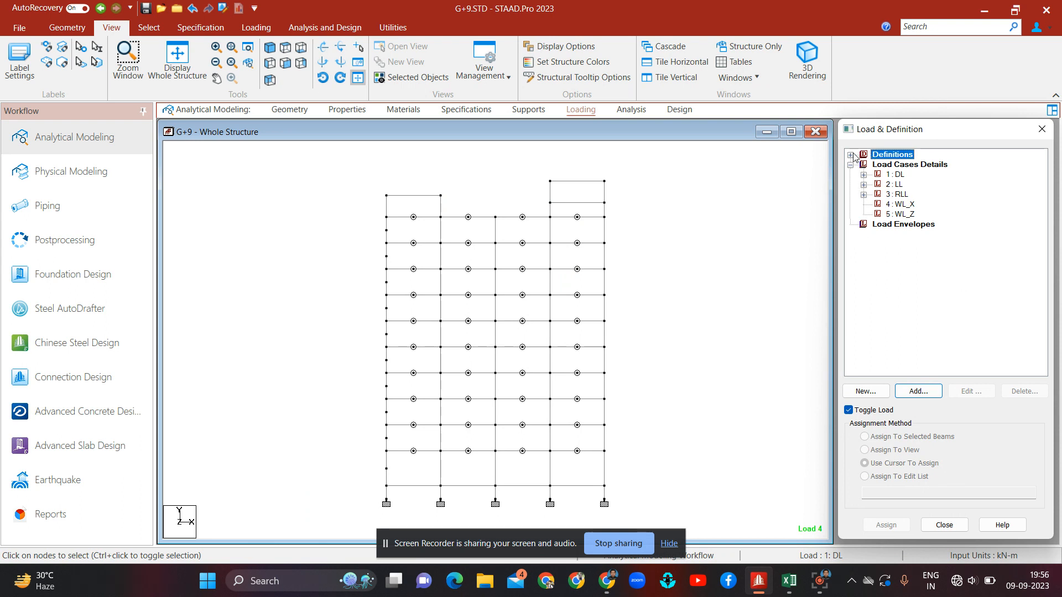
pyautogui.click(851, 155)
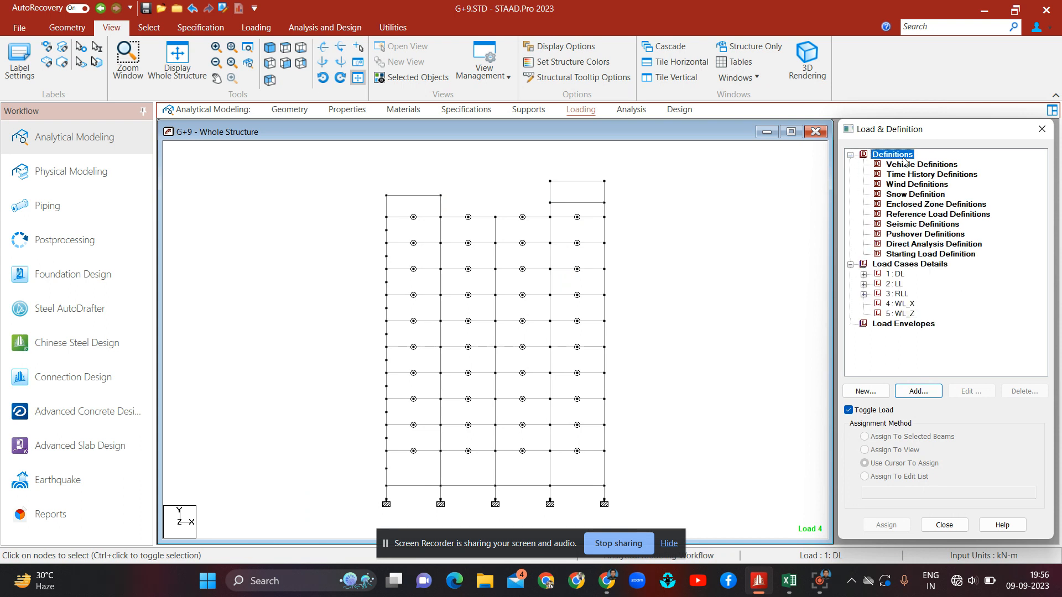
pyautogui.click(933, 186)
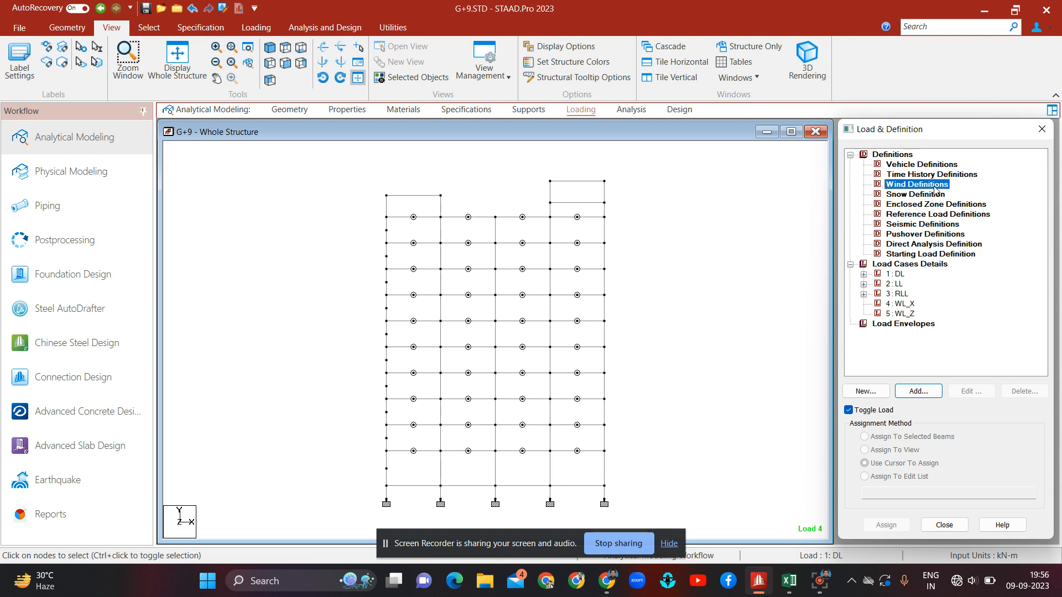
pyautogui.click(920, 391)
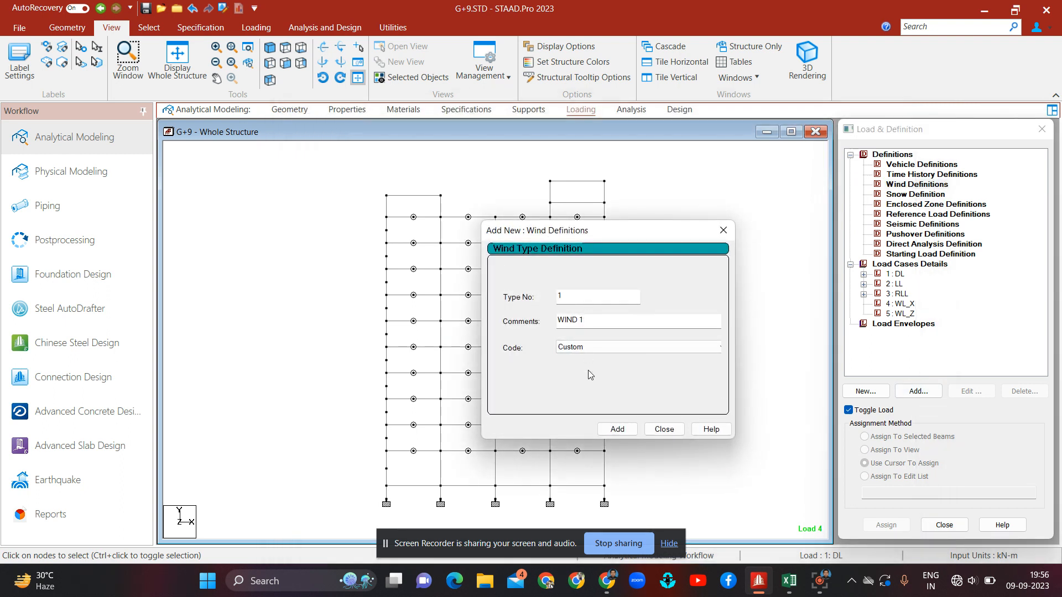
pyautogui.click(655, 353)
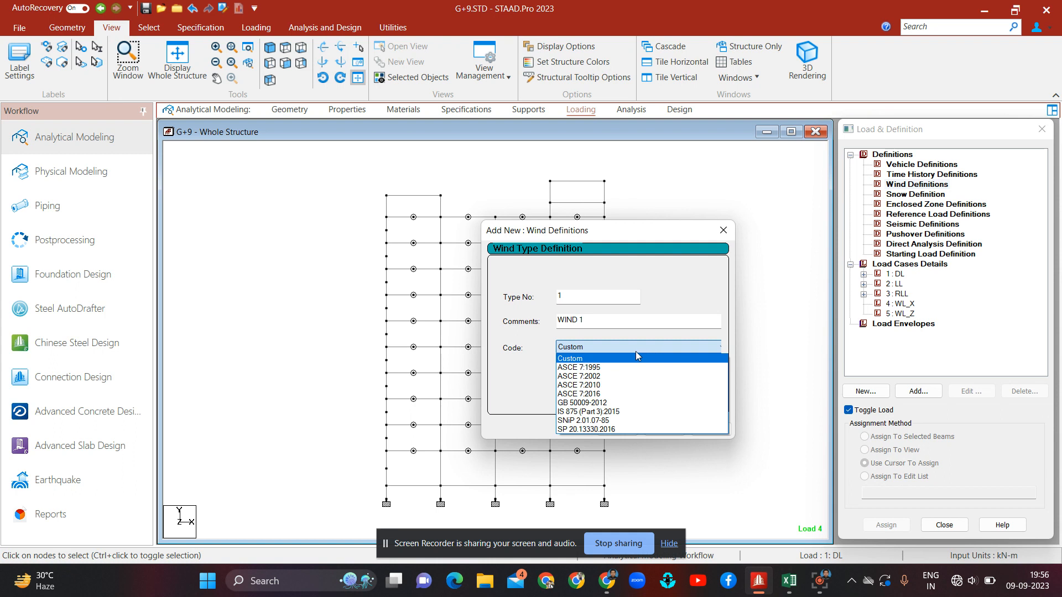
pyautogui.click(597, 359)
pyautogui.click(632, 432)
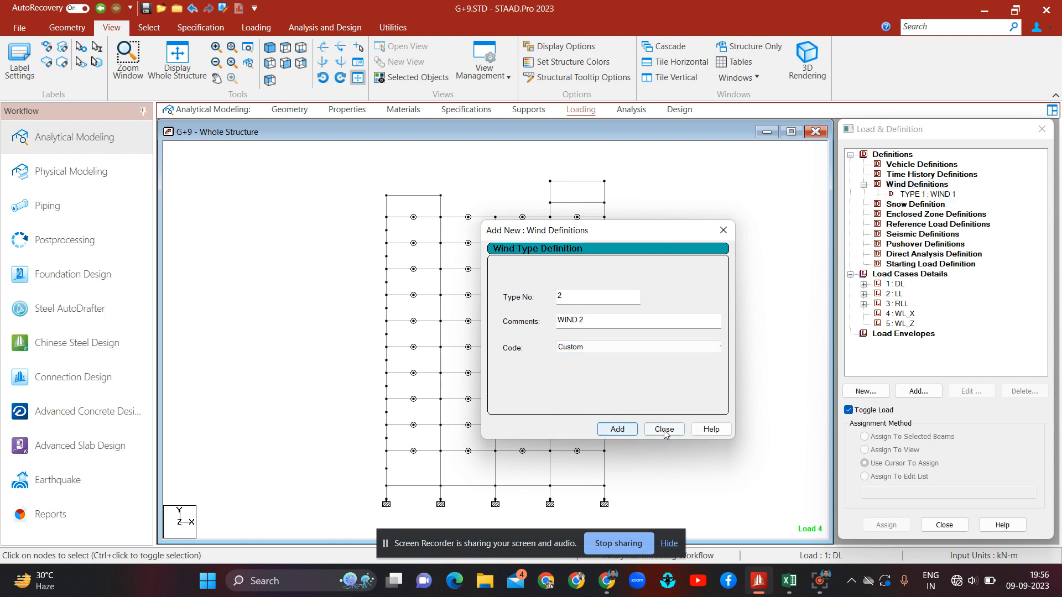
pyautogui.click(665, 430)
# Step: Open the intensity versus height table for the WIND 1 definition
pyautogui.click(941, 194)
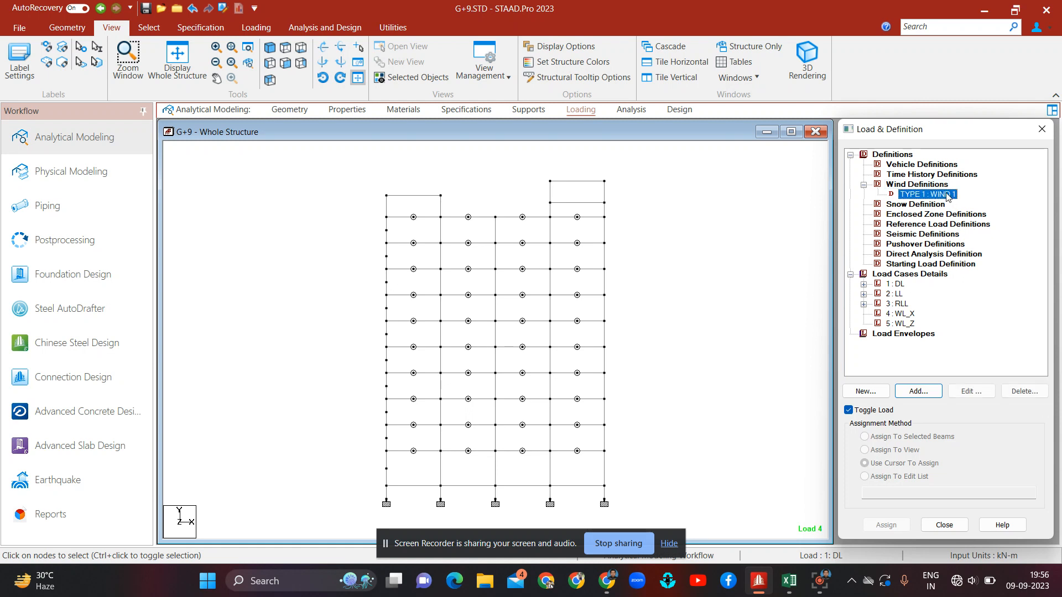
pyautogui.click(931, 392)
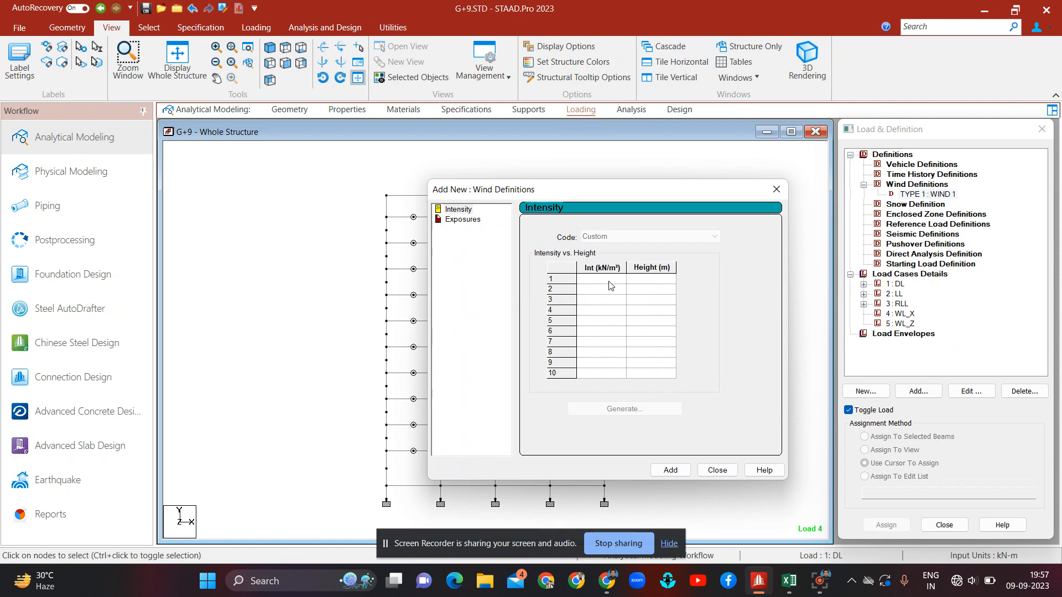
pyautogui.click(609, 282)
# Step: Arrange the Excel workbook and STAAD.Pro windows side by side
pyautogui.moveTo(790, 581)
pyautogui.click(791, 506)
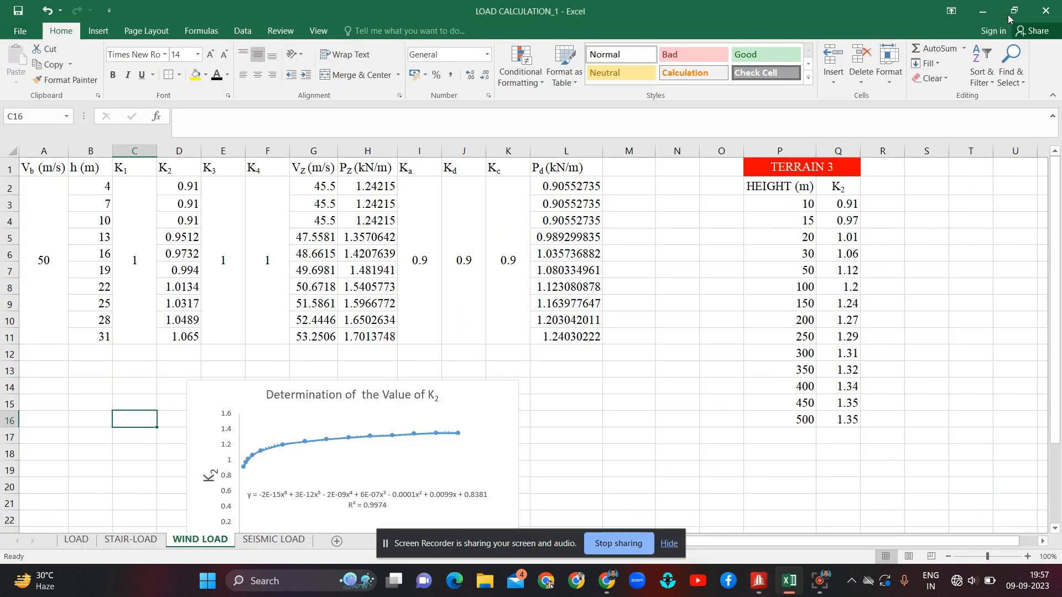
pyautogui.moveTo(1007, 16)
pyautogui.click(925, 38)
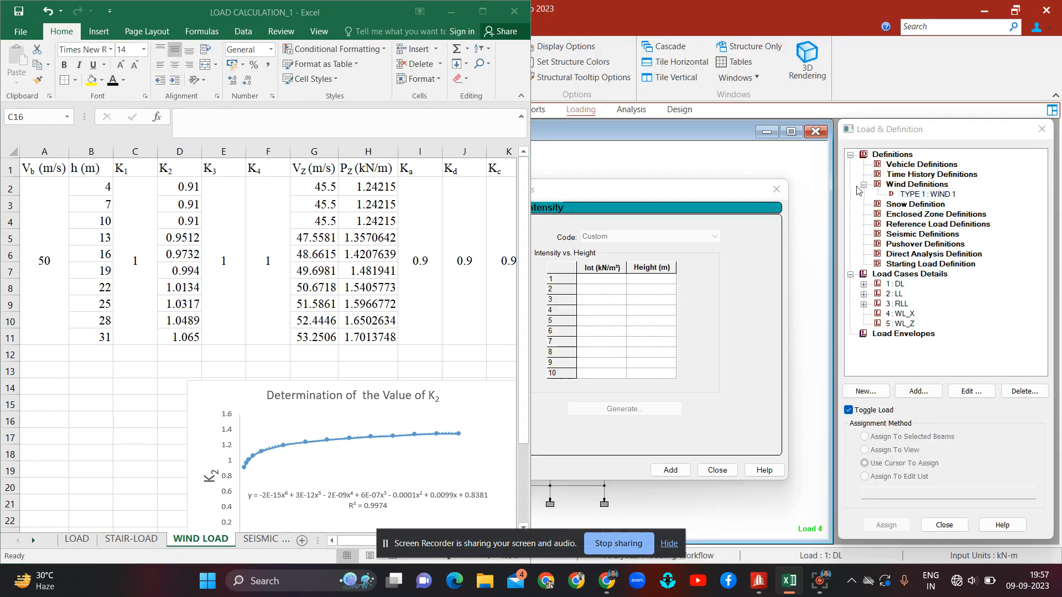
pyautogui.click(675, 243)
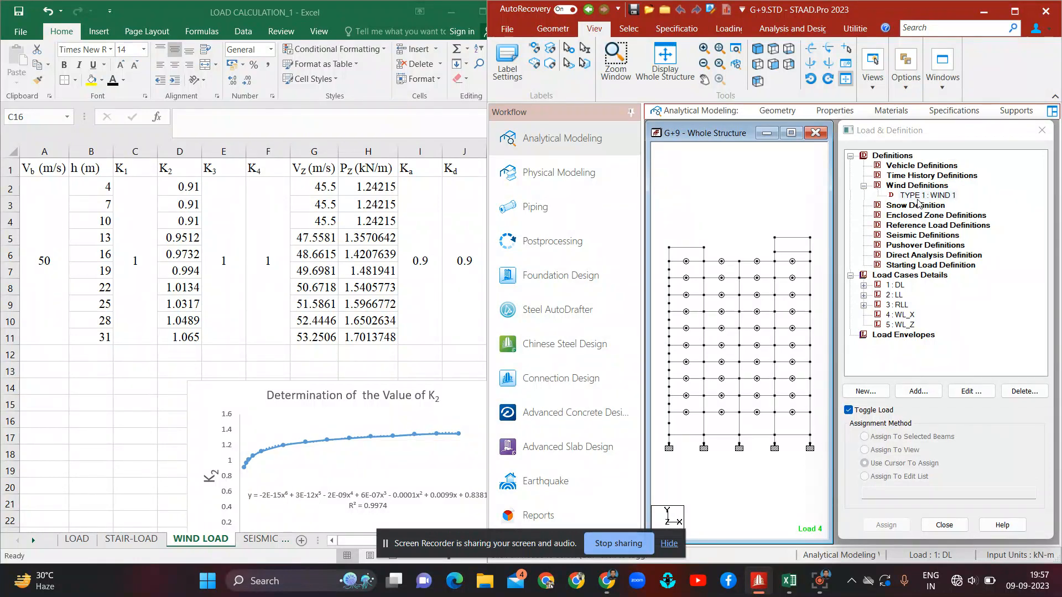
# Step: Open the WIND 1 intensity table and enter 0.91 kN/m² at 10 m height in the first row
pyautogui.click(925, 195)
pyautogui.click(927, 392)
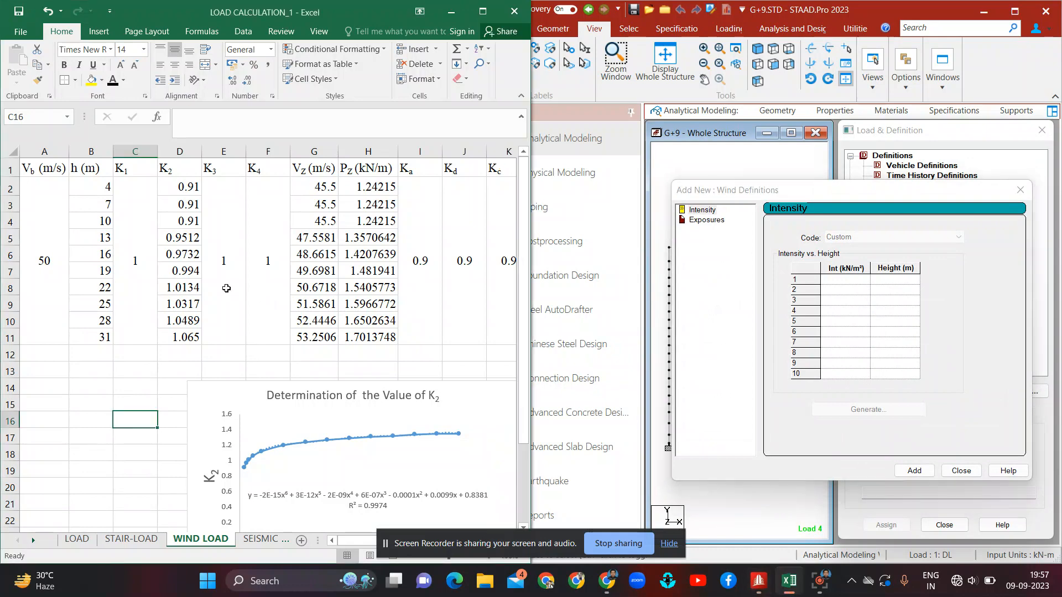
pyautogui.keyDown('ctrl'); pyautogui.scroll(-4, 229, 294); pyautogui.keyUp('ctrl')
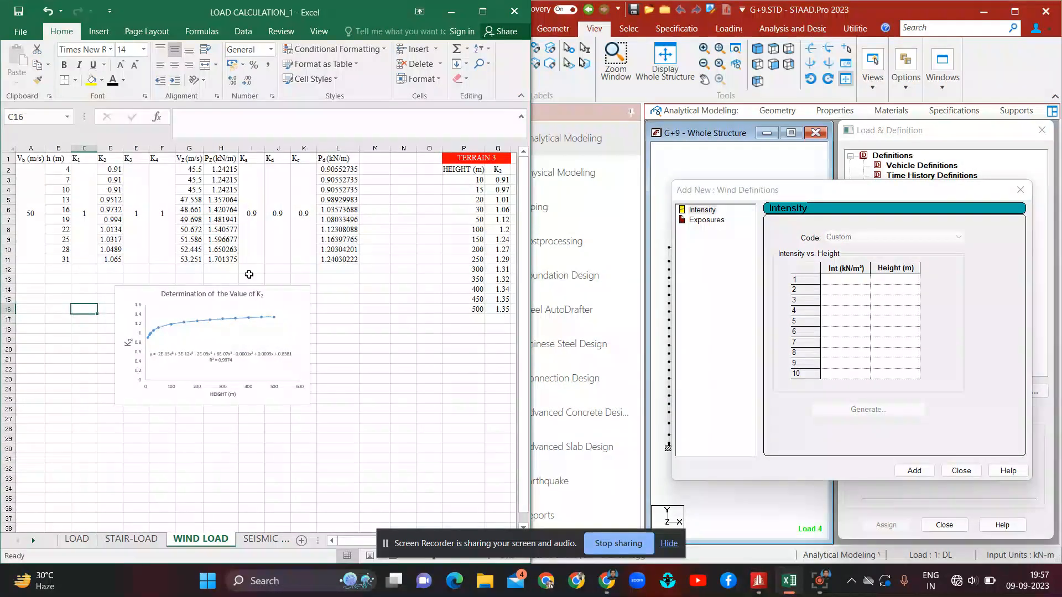
pyautogui.click(863, 281)
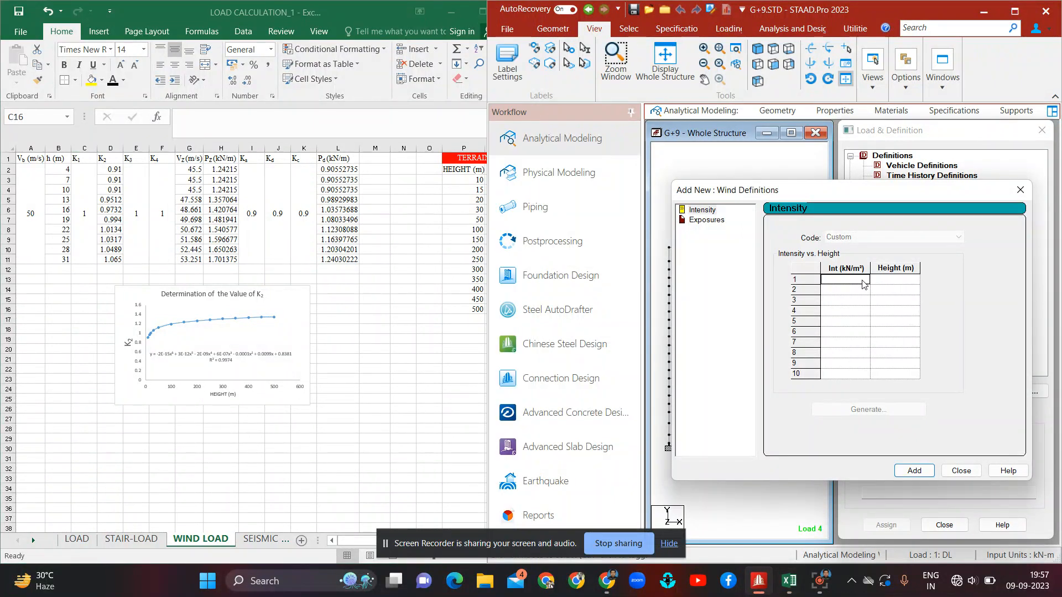
pyautogui.press('Tab')
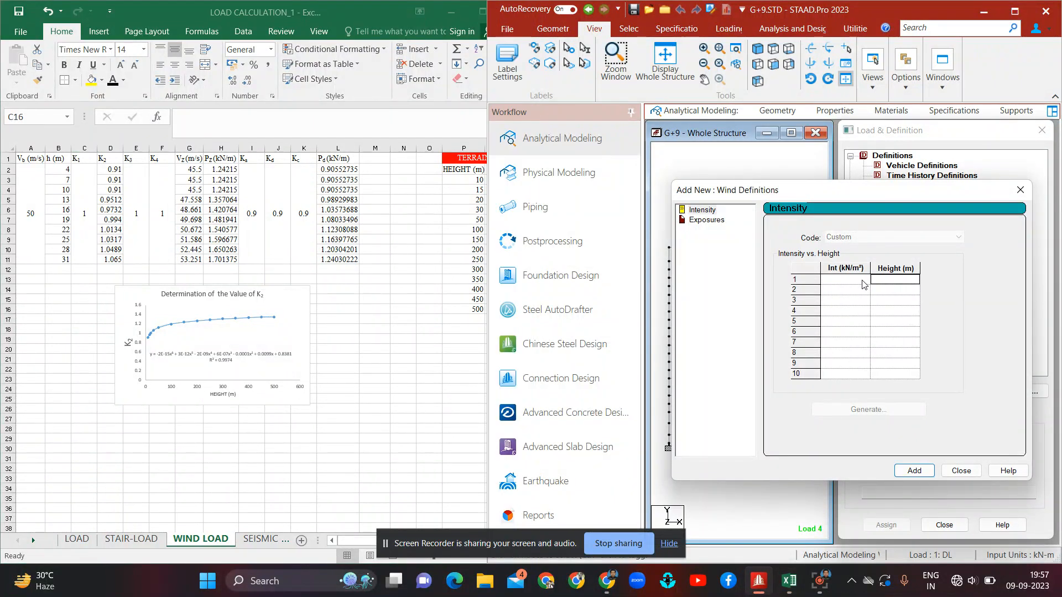
pyautogui.write('4')
pyautogui.press('BackSpace')
pyautogui.write('10')
pyautogui.click(863, 282)
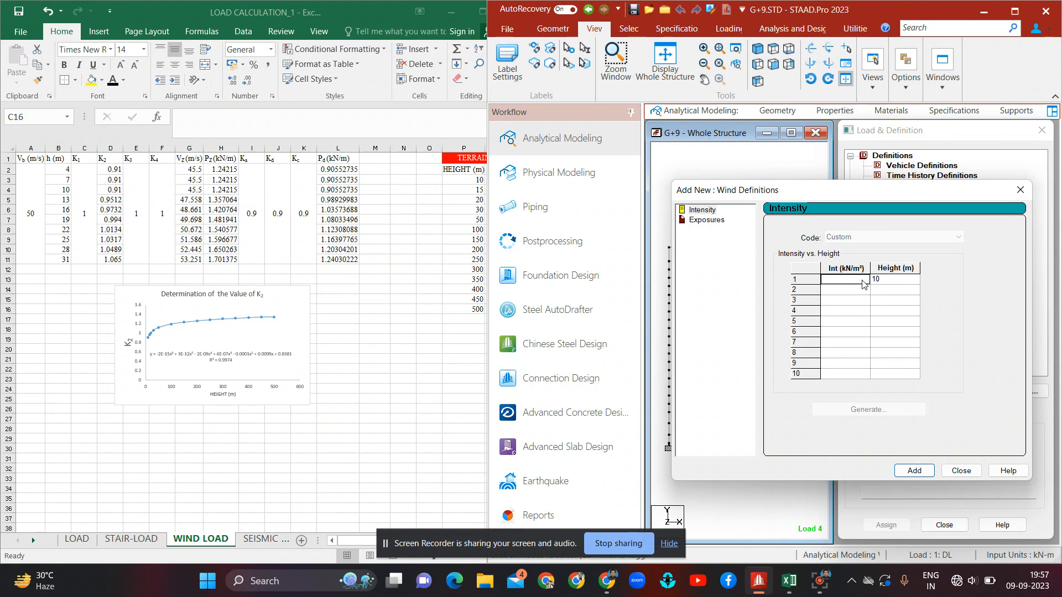
pyautogui.write('0.91')
# Step: Enter heights 13, 16, 19, 22, 25, 28 and 31 m in rows 2 to 8 of the intensity table
pyautogui.click(878, 292)
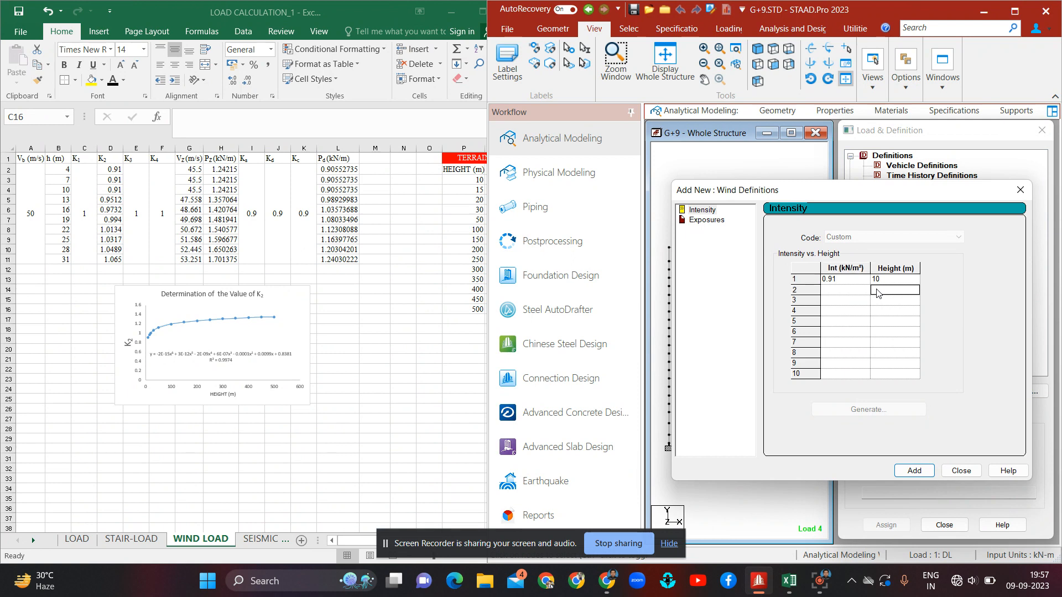
pyautogui.write('15')
pyautogui.press('Return')
pyautogui.write('16')
pyautogui.press('Return')
pyautogui.write('19')
pyautogui.press('Return')
pyautogui.write('22')
pyautogui.press('Return')
pyautogui.write('25')
pyautogui.press('Return')
pyautogui.write('28')
pyautogui.press('Return')
pyautogui.write('31')
# Step: Enter intensities 0.99, 1.04, 1.08, 1.12, 1.16, 1.2 and 1.24 kN/m² for rows 2 to 8 and add the table to WIND 1
pyautogui.press('Up')
pyautogui.press('Up')
pyautogui.press('Up')
pyautogui.press('Up')
pyautogui.press('Up')
pyautogui.press('Up')
pyautogui.press('Left')
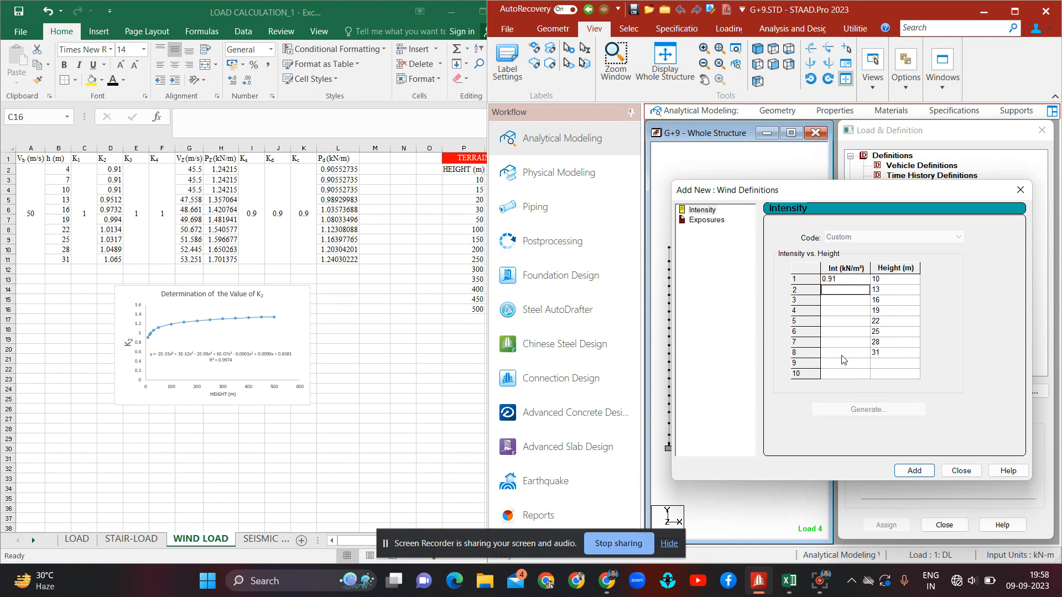
pyautogui.write('0/99')
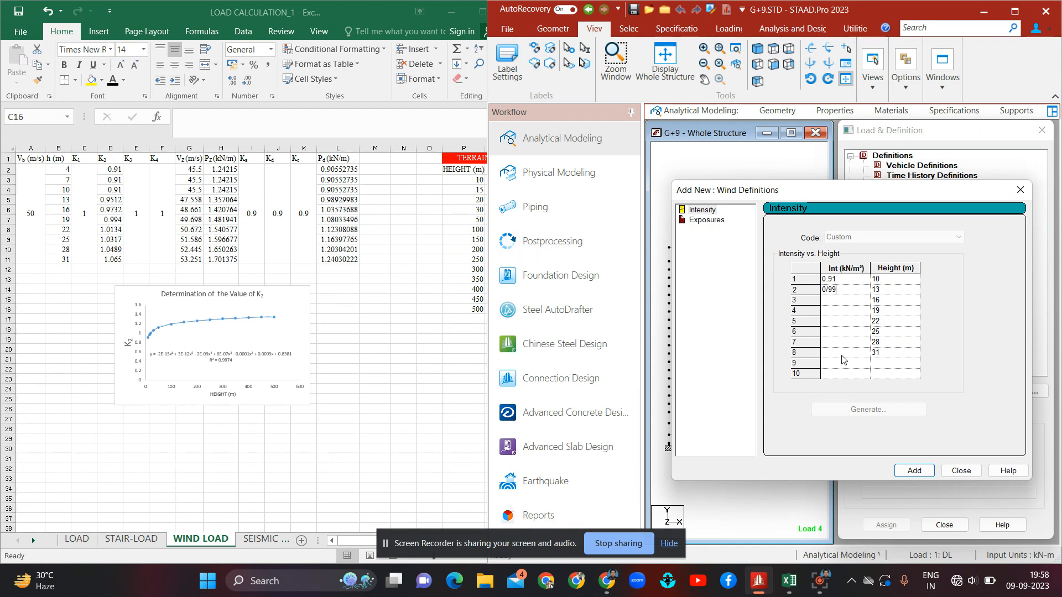
pyautogui.press('BackSpace')
pyautogui.press('BackSpace')
pyautogui.press('BackSpace')
pyautogui.write('.99')
pyautogui.press('Return')
pyautogui.write('1.04')
pyautogui.press('Return')
pyautogui.write('1.08')
pyautogui.press('Down')
pyautogui.write('1.12')
pyautogui.press('Down')
pyautogui.write('1.16')
pyautogui.press('Down')
pyautogui.write('1.2')
pyautogui.press('Down')
pyautogui.write('1.24')
pyautogui.click(932, 472)
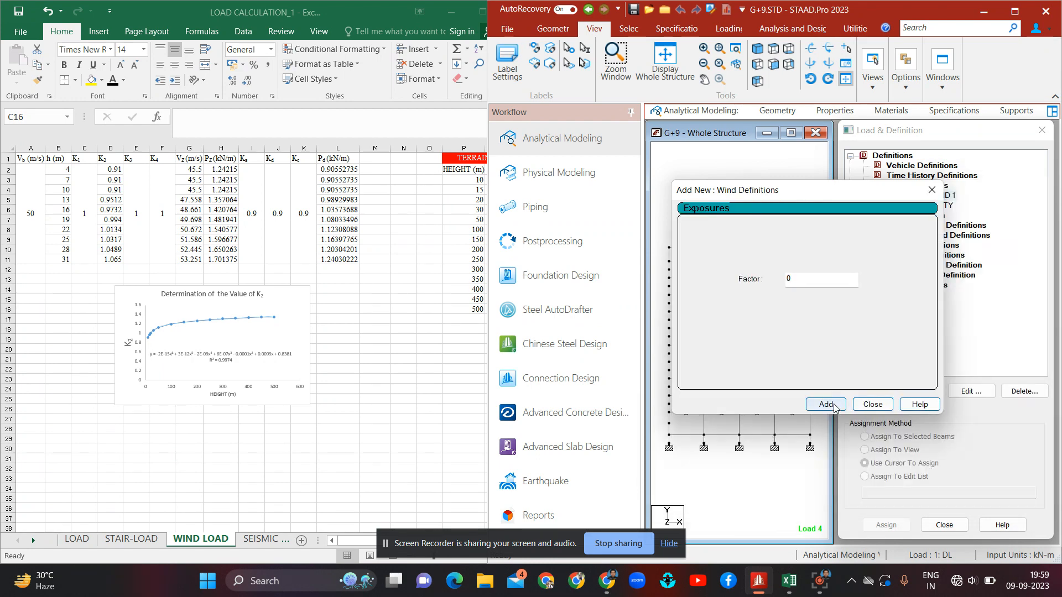
pyautogui.click(866, 406)
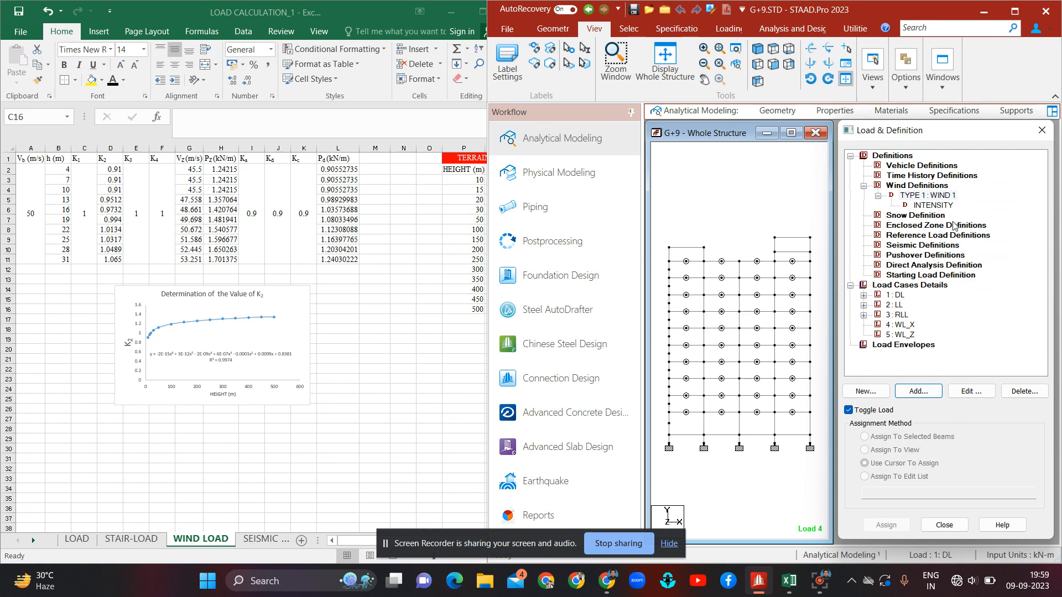
# Step: Start adding a wind load item to load case 4 WL_X
pyautogui.click(1015, 11)
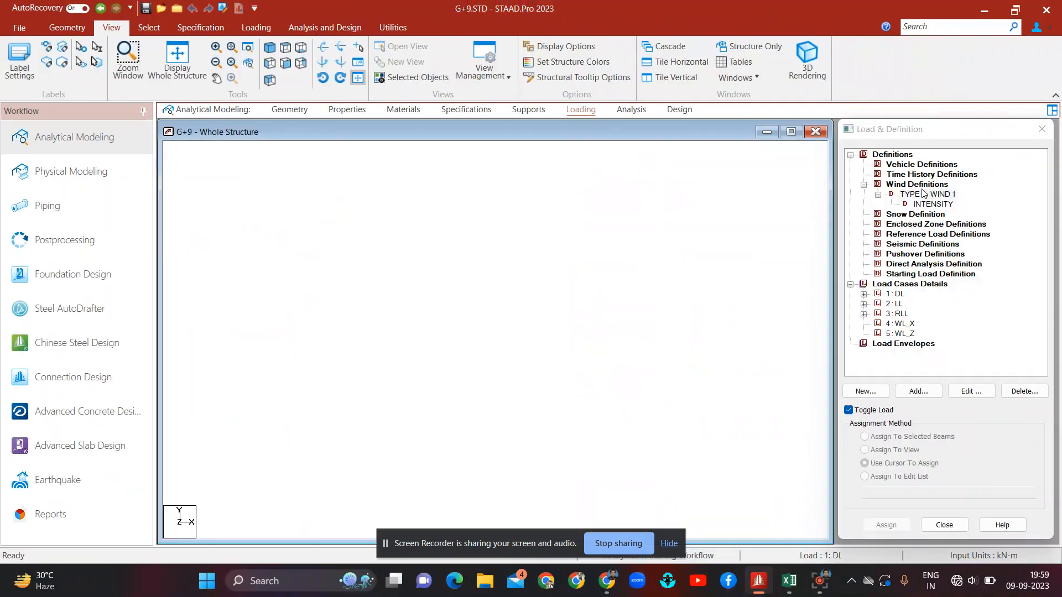
pyautogui.click(865, 185)
pyautogui.click(850, 155)
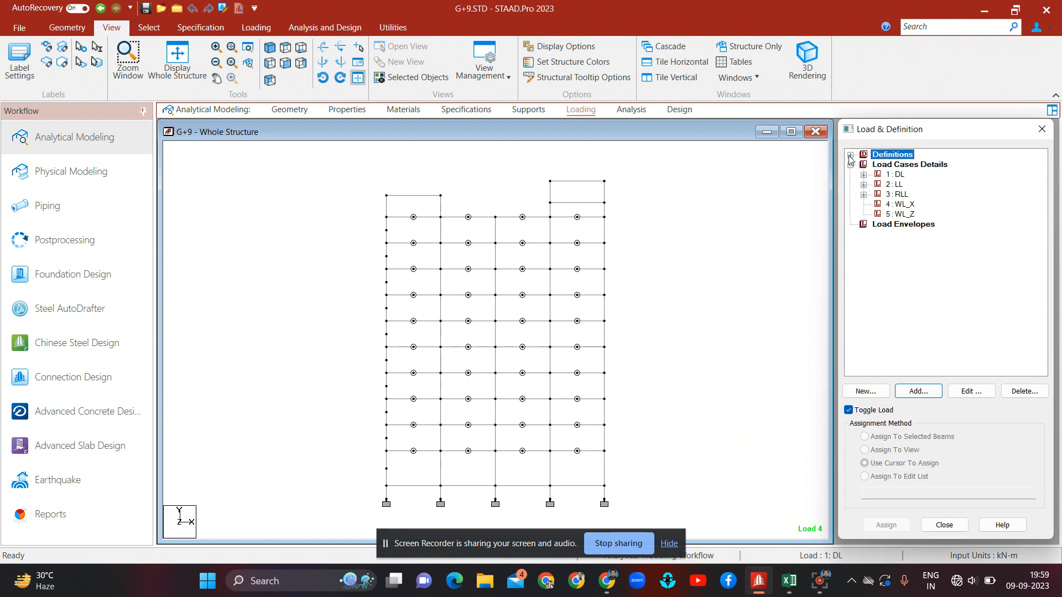
pyautogui.click(905, 207)
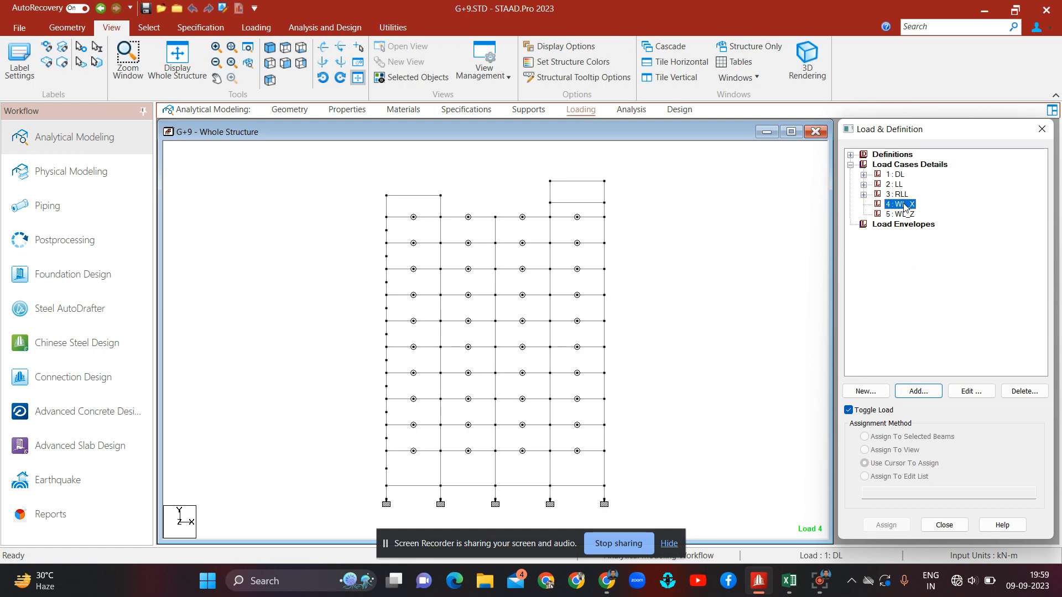
pyautogui.click(920, 391)
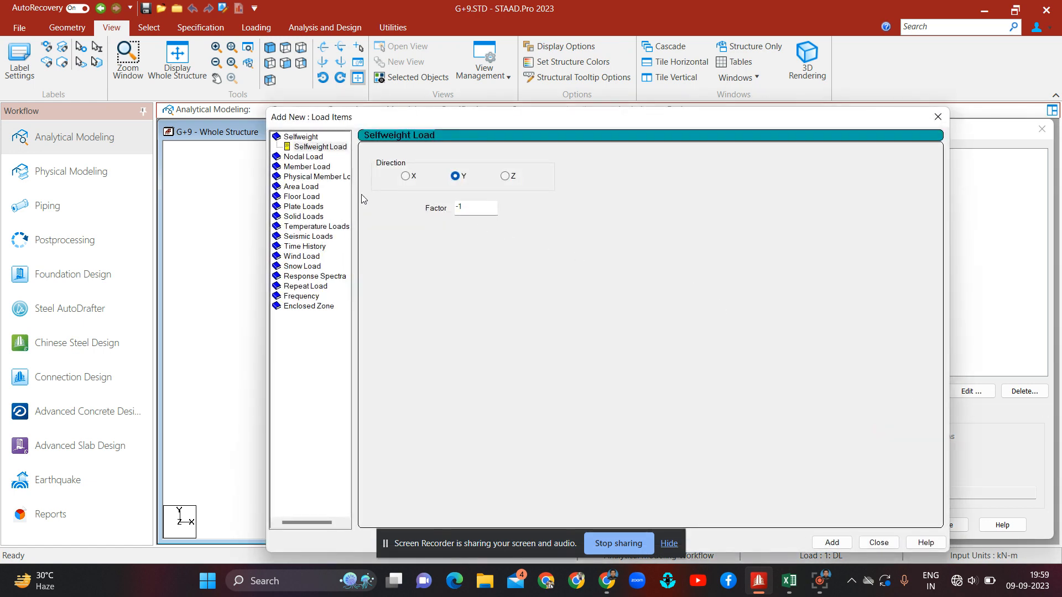
pyautogui.click(311, 257)
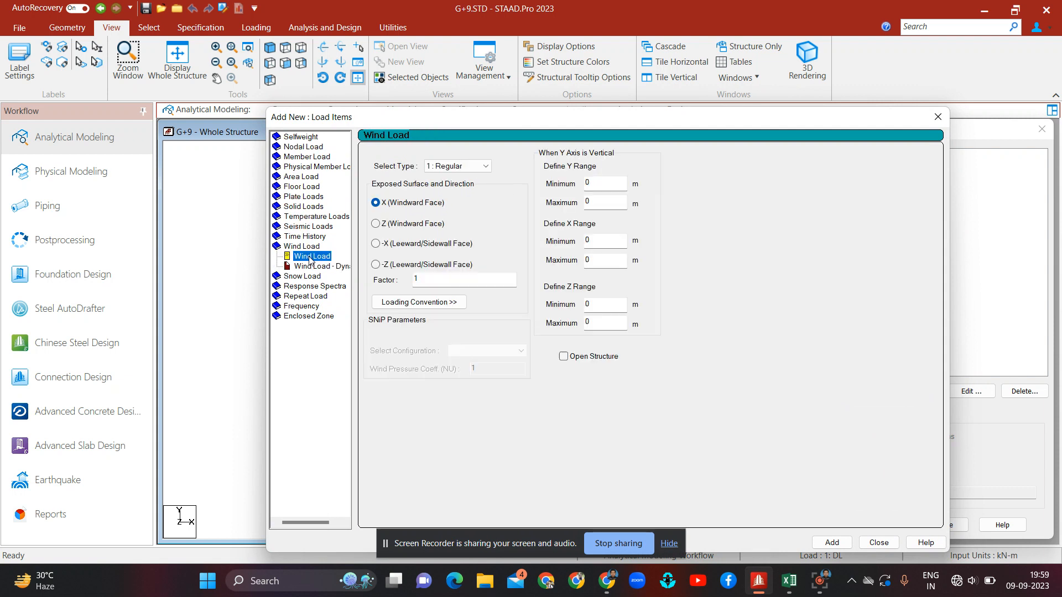
# Step: Check the coordinates of the topmost node of the structure to find the building height
pyautogui.click(598, 182)
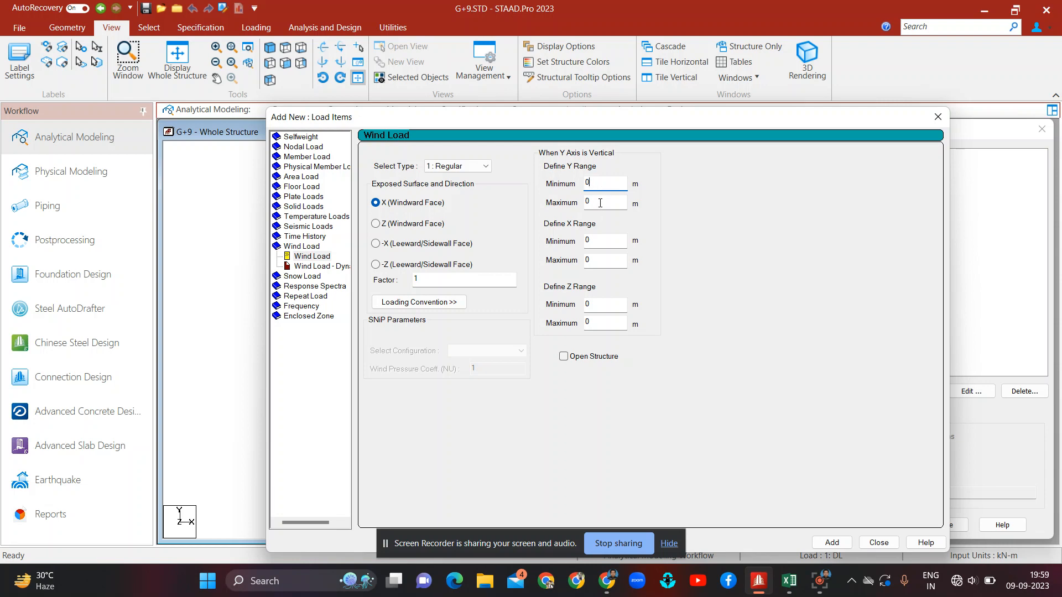
pyautogui.click(601, 203)
pyautogui.press('BackSpace')
pyautogui.write('40')
pyautogui.press('BackSpace')
pyautogui.press('BackSpace')
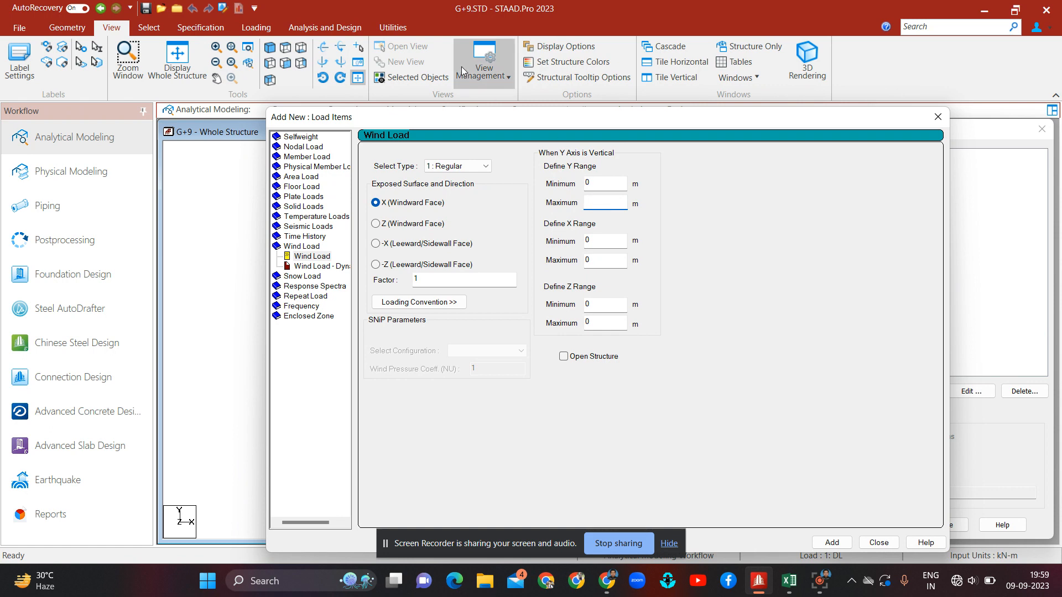
pyautogui.moveTo(455, 116); pyautogui.dragTo(745, 117)
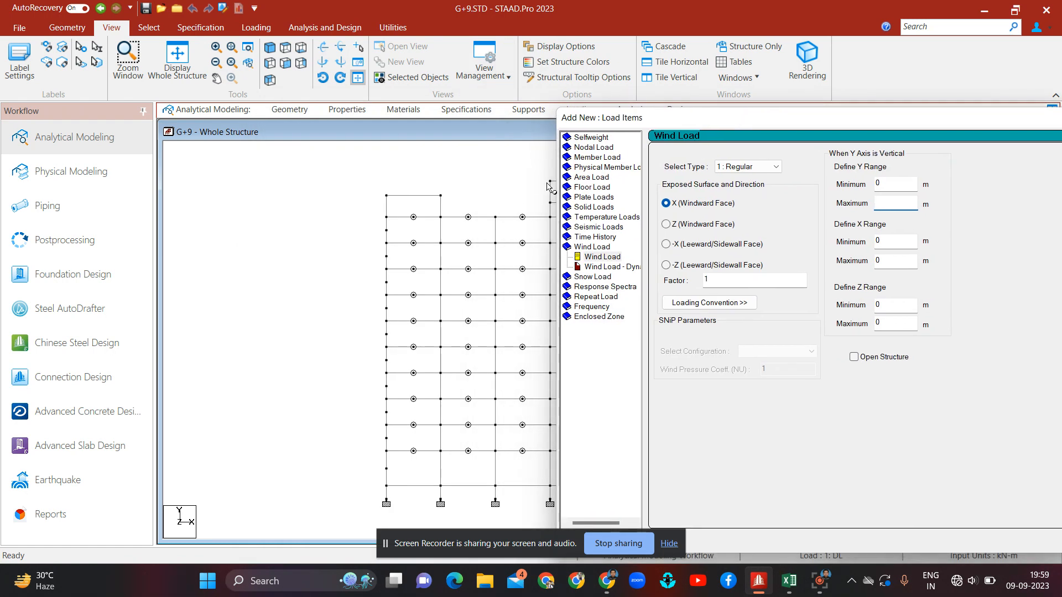
pyautogui.doubleClick(551, 181)
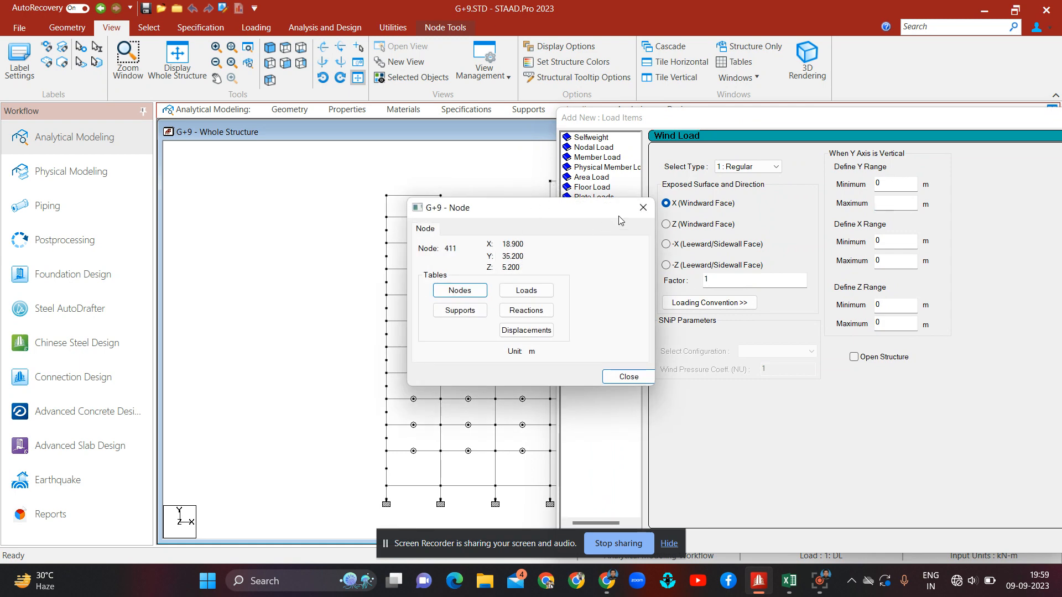
pyautogui.click(643, 208)
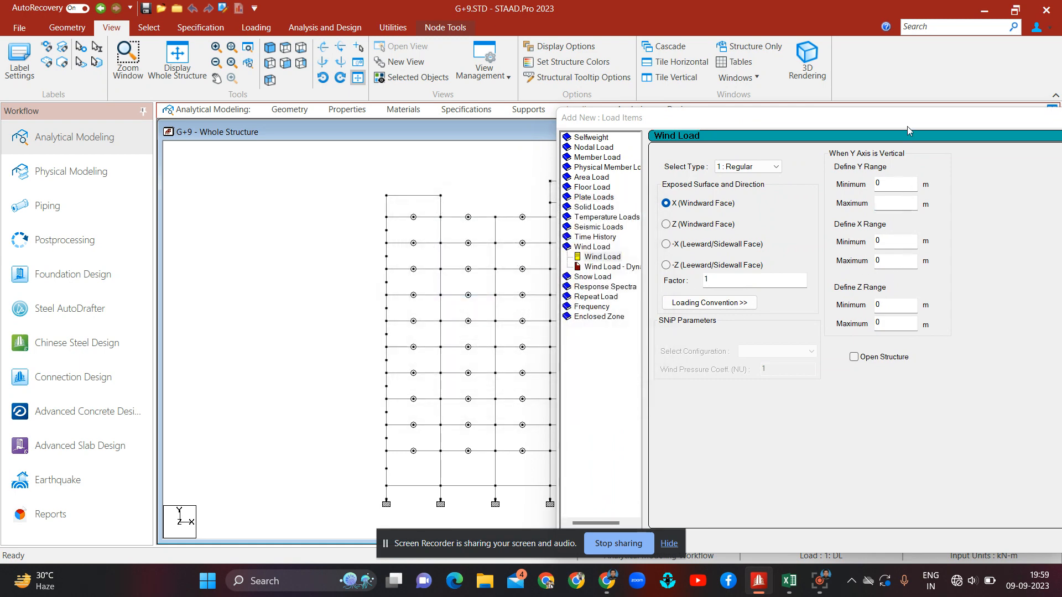
pyautogui.moveTo(907, 123); pyautogui.dragTo(504, 101)
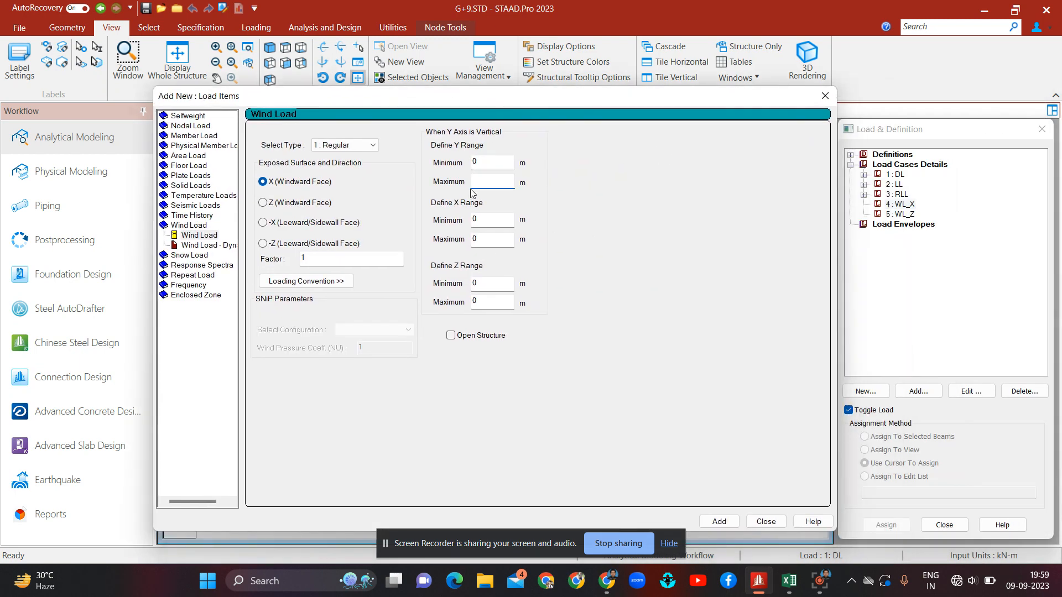
# Step: Add an X-direction wind load to WL_X with Y range 0 to 35.2 m and factor 1.45
pyautogui.write('35.2')
pyautogui.click(322, 257)
pyautogui.write('1.45')
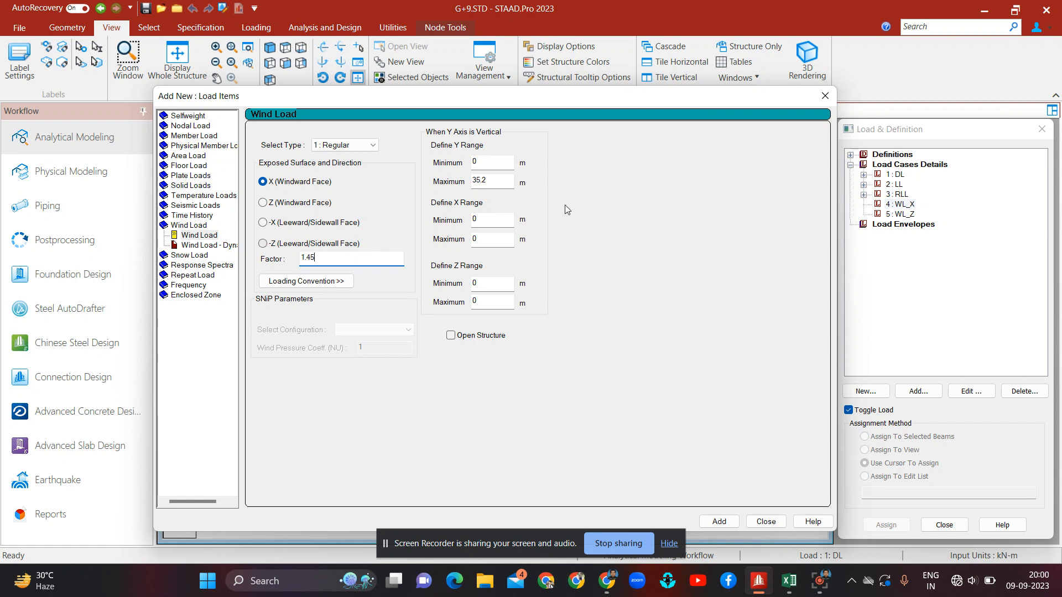
pyautogui.moveTo(435, 101); pyautogui.dragTo(732, 83)
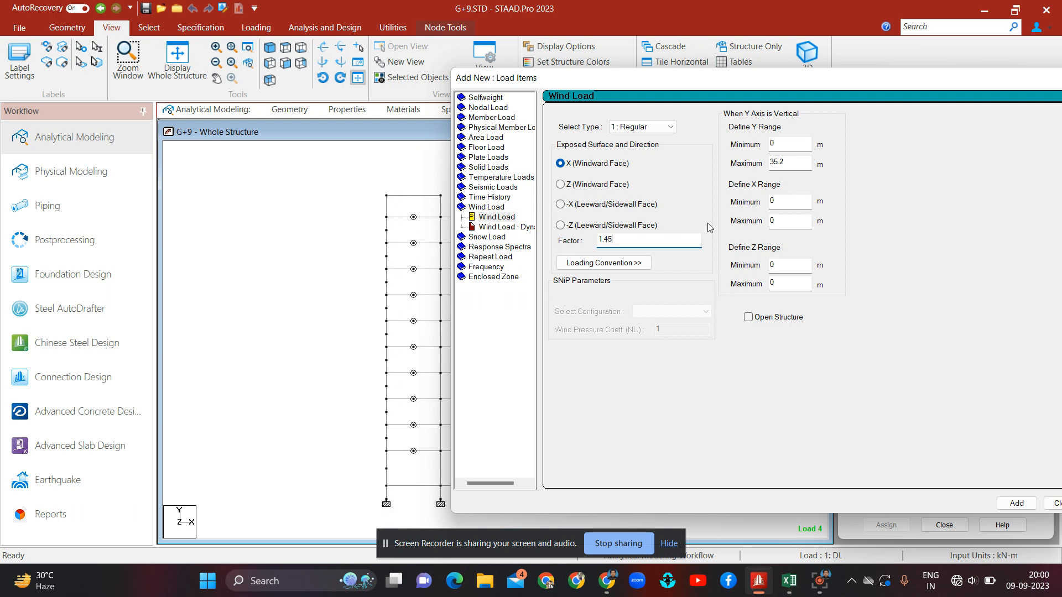
pyautogui.moveTo(900, 83); pyautogui.dragTo(542, 73)
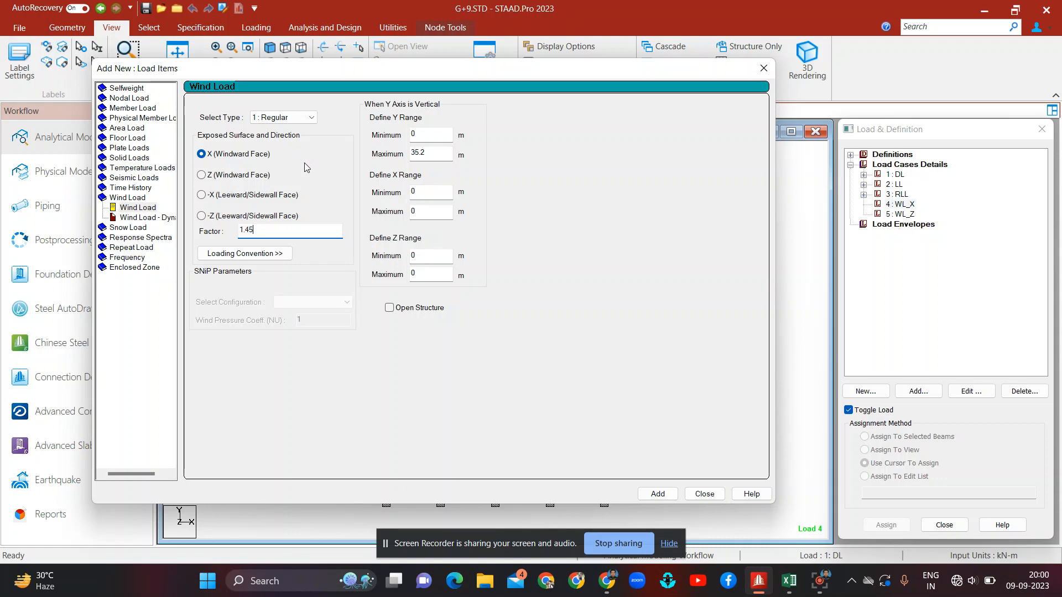
pyautogui.click(658, 494)
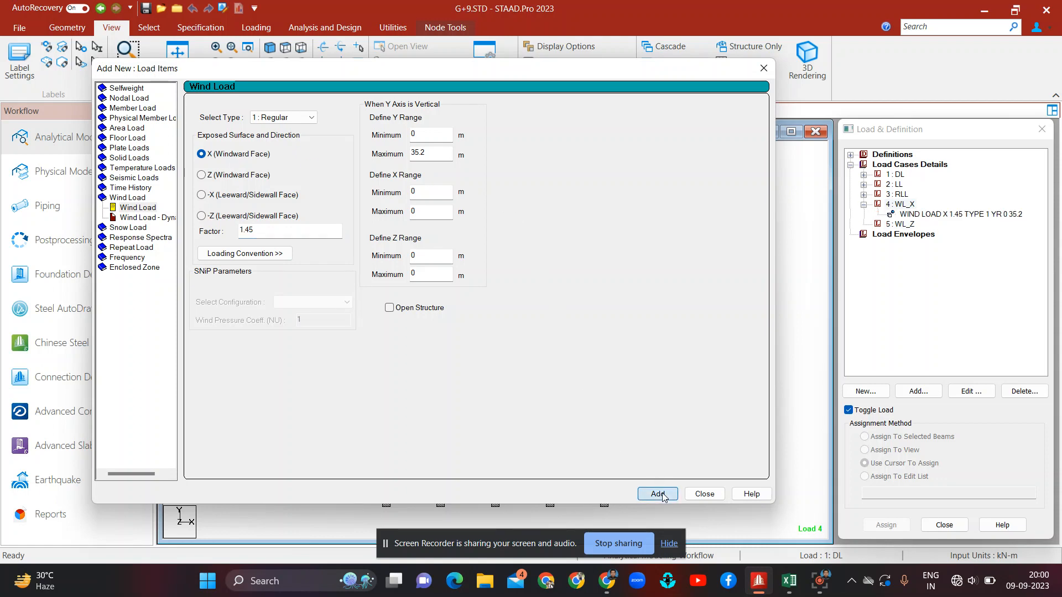
# Step: Add a second X-direction wind load to WL_X with factor -1.45 and close the dialog
pyautogui.click(264, 231)
pyautogui.press('Left')
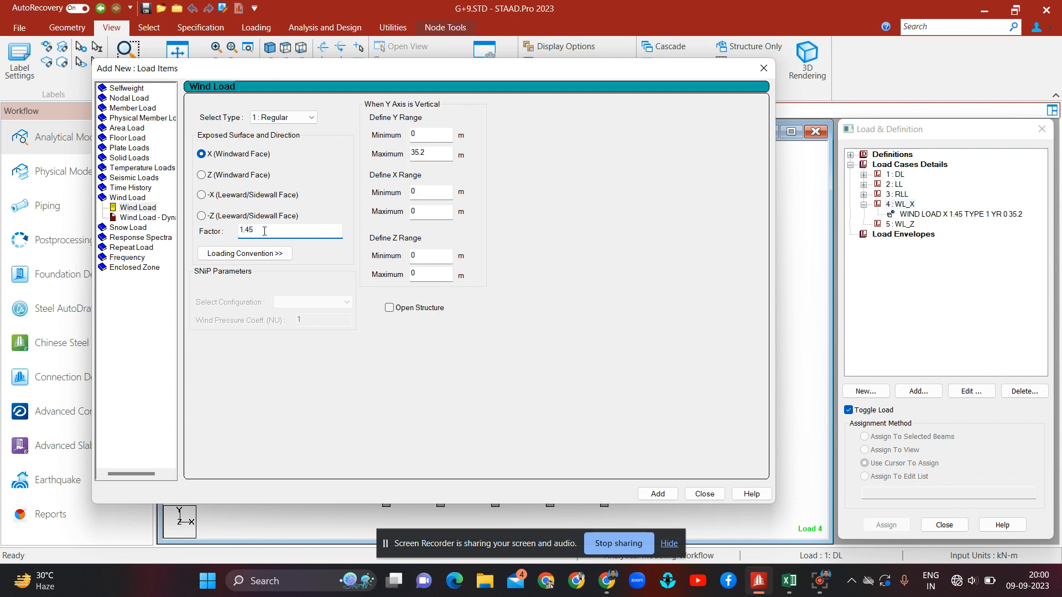
pyautogui.write('-')
pyautogui.click(657, 493)
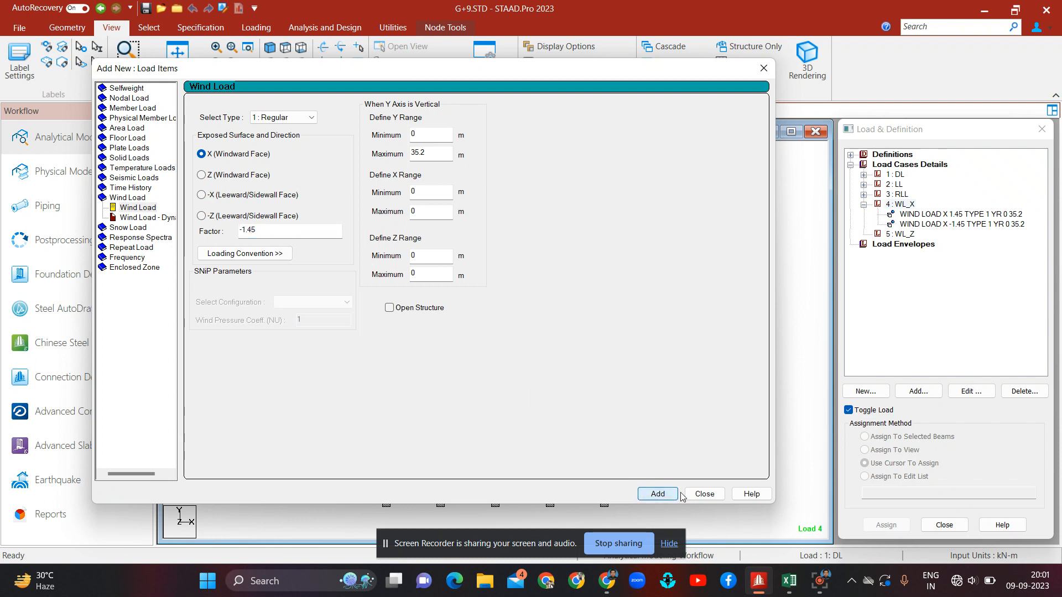
pyautogui.click(700, 494)
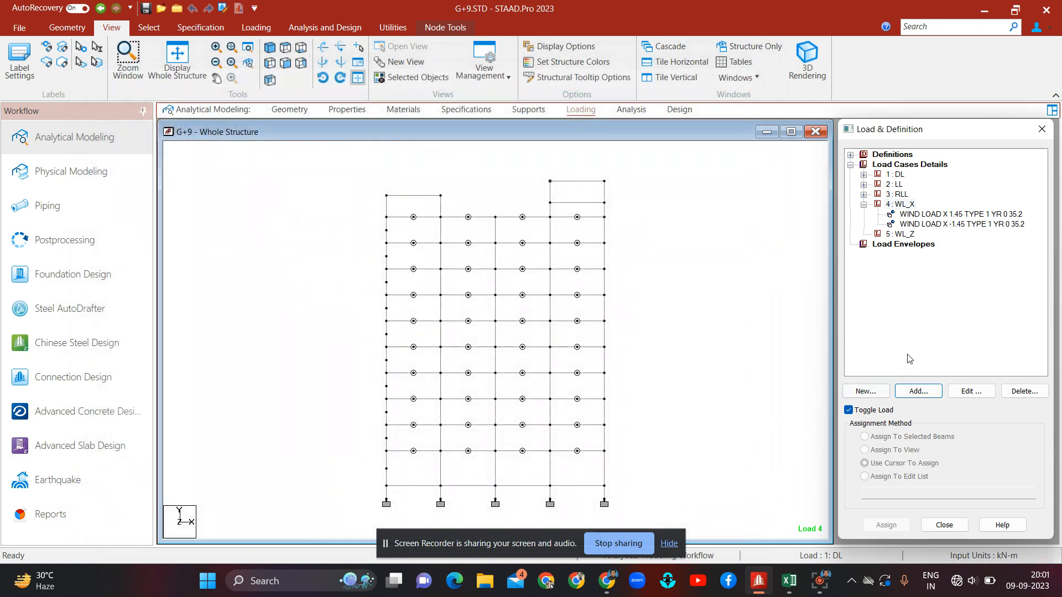
# Step: Add a Z-direction wind load to load case 5 WL_Z with Y range 0 to 35.2 m and factor 1.3
pyautogui.click(907, 236)
pyautogui.click(934, 392)
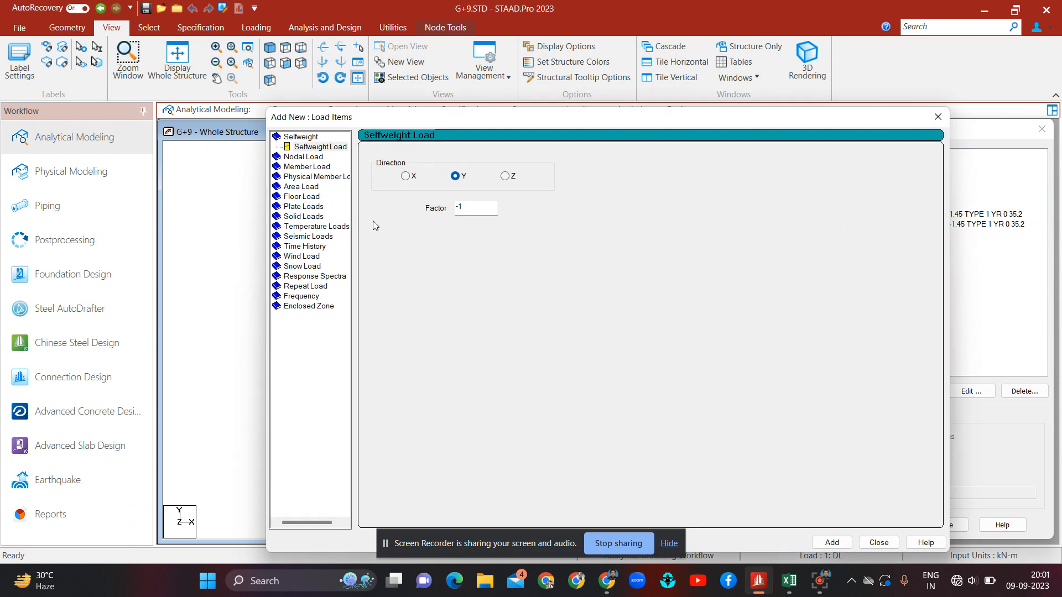
pyautogui.click(308, 258)
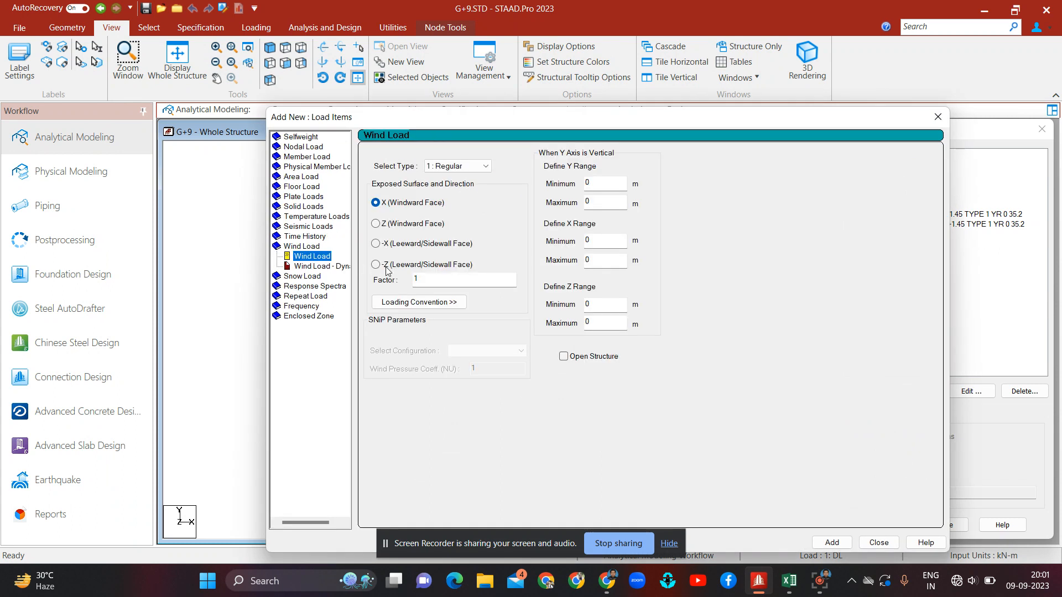
pyautogui.click(426, 278)
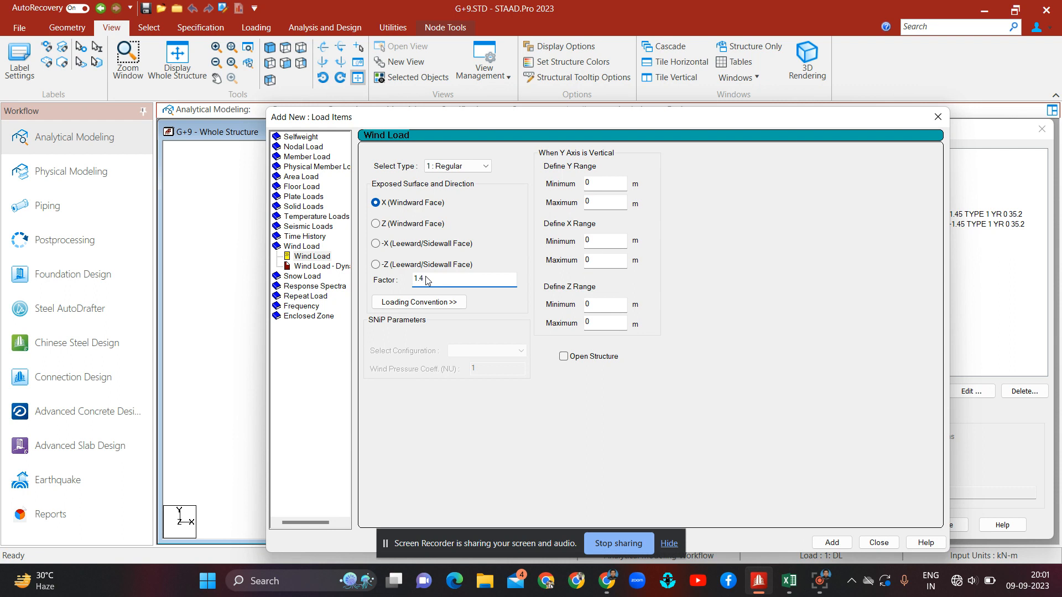
pyautogui.write('.3')
pyautogui.click(402, 227)
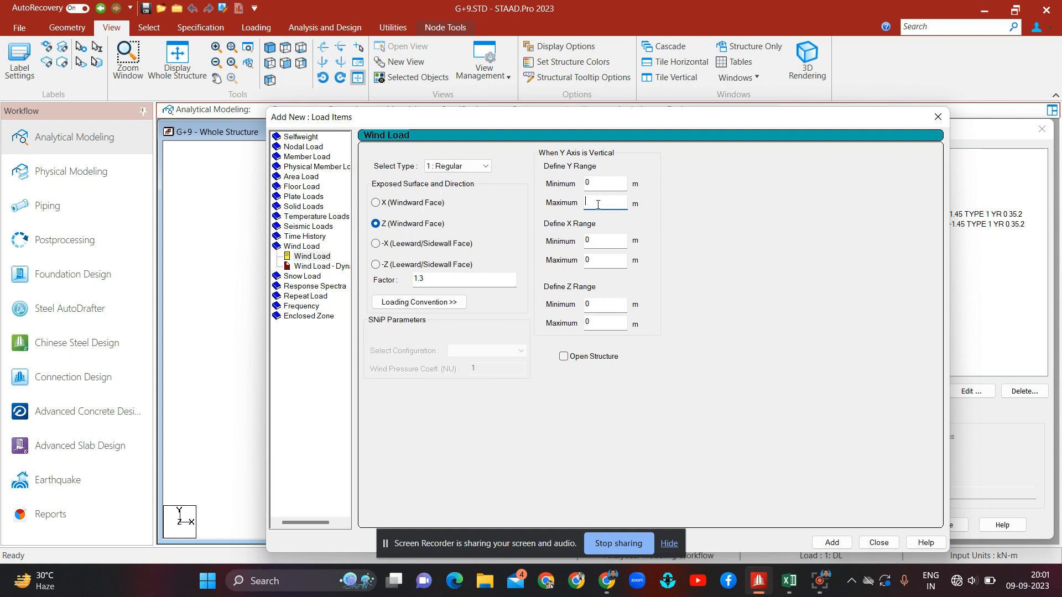
pyautogui.write('35.2')
pyautogui.click(831, 545)
# Step: Add a second Z-direction wind load to WL_Z with factor -1.3
pyautogui.click(441, 277)
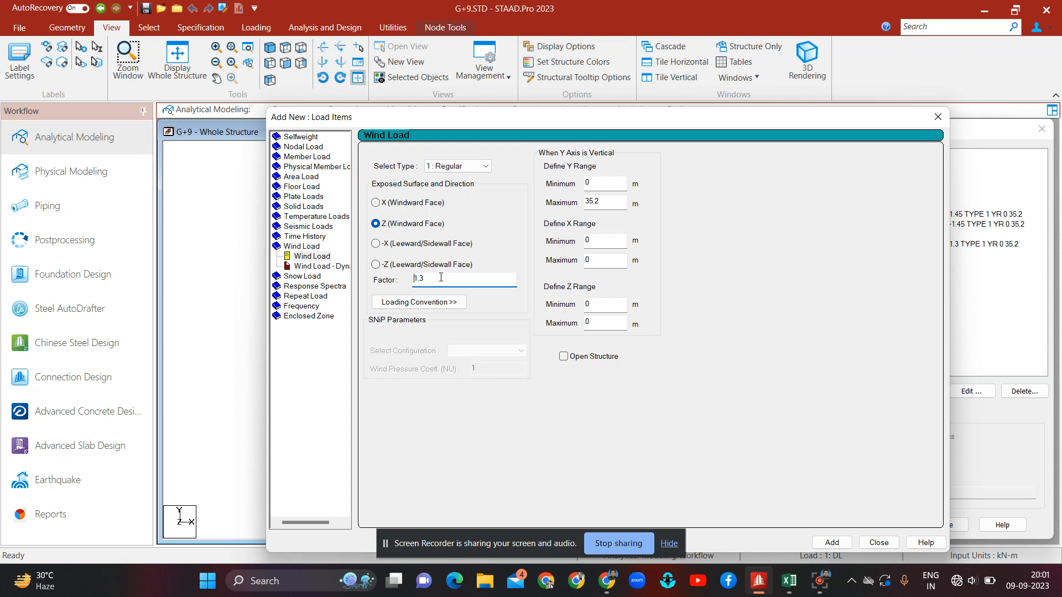
pyautogui.write('-')
pyautogui.click(832, 543)
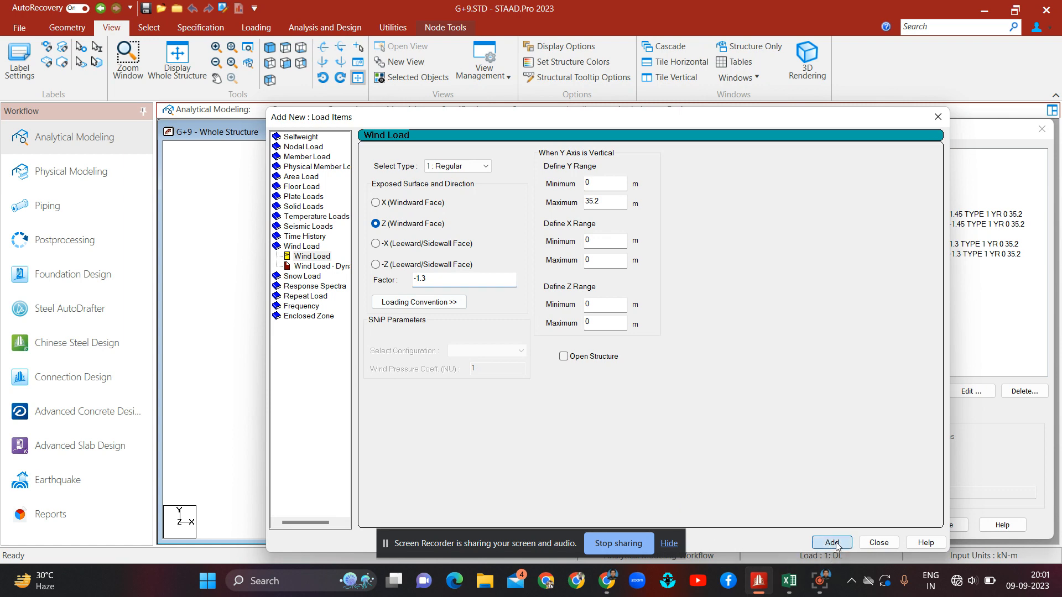
# Step: Close the load items dialog and display each wind load item of WL_X and WL_Z on the model to check them
pyautogui.click(879, 543)
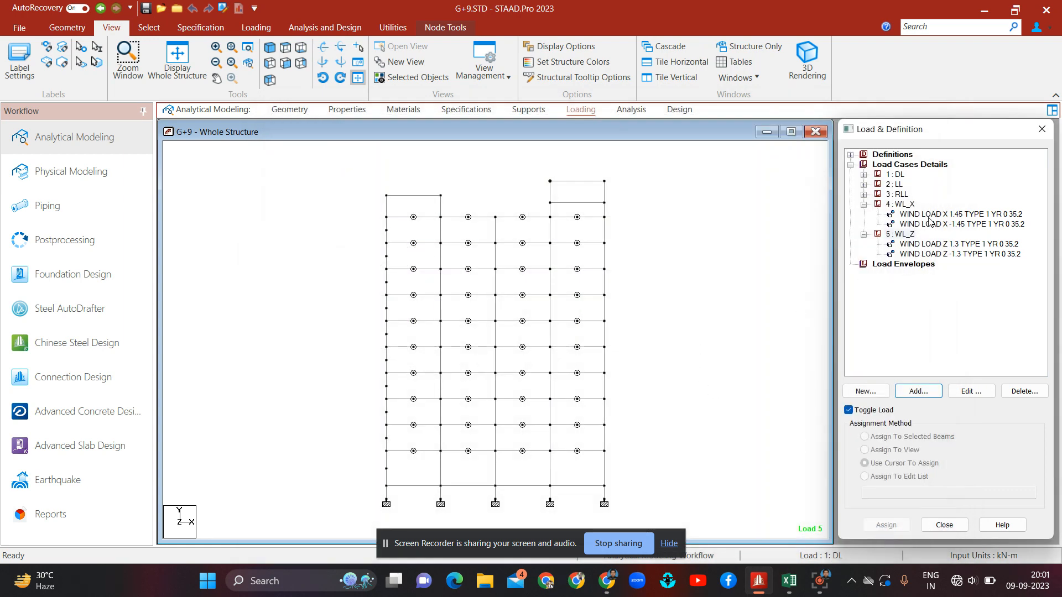
pyautogui.click(930, 217)
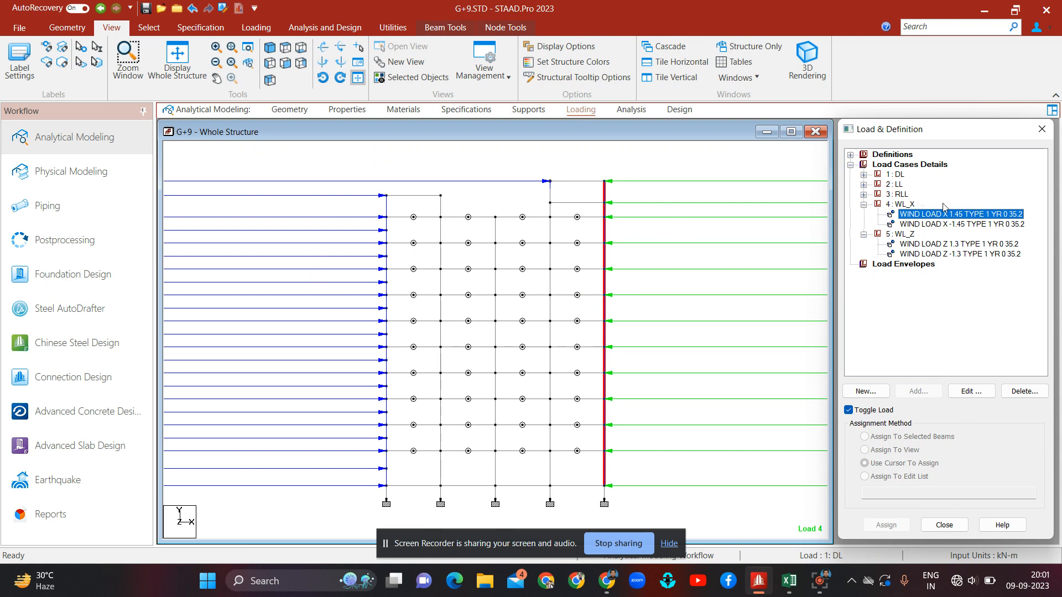
pyautogui.click(981, 224)
pyautogui.click(985, 245)
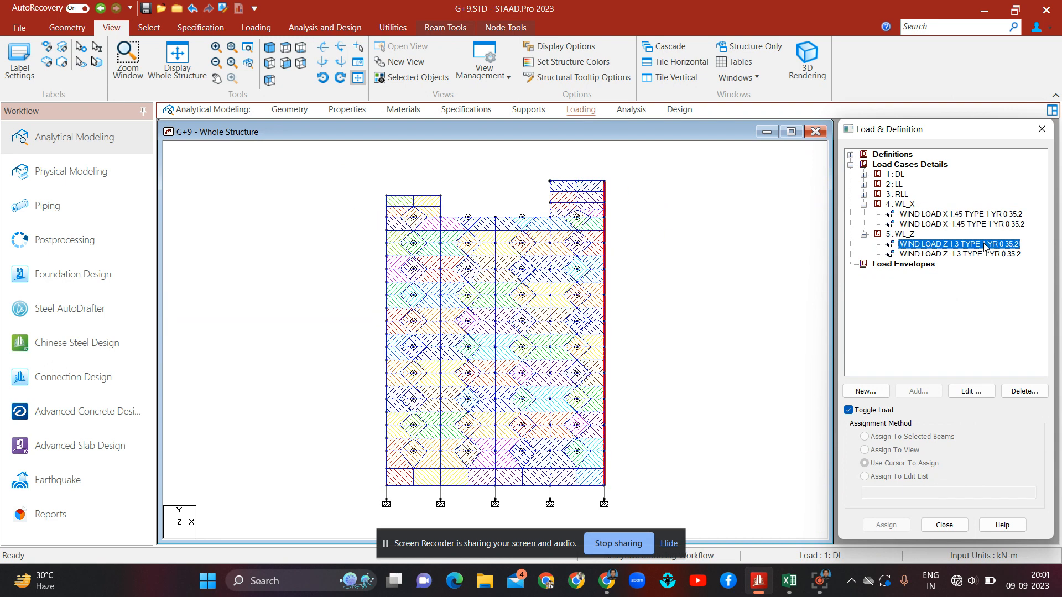
pyautogui.click(985, 254)
pyautogui.click(666, 286)
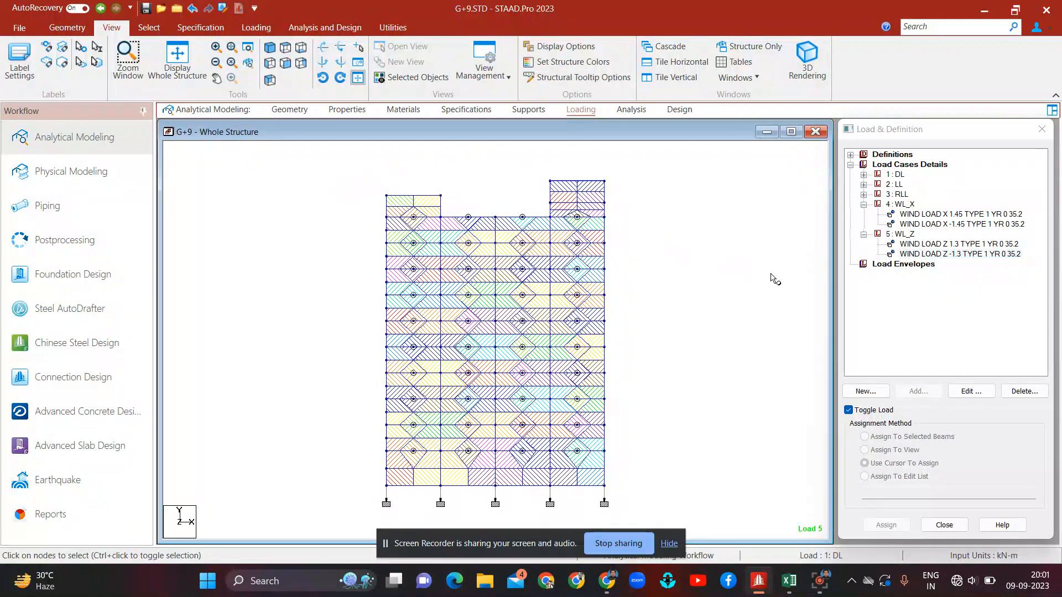
# Step: Collapse the WL_X and WL_Z load cases and make load case 1 DL active
pyautogui.click(864, 205)
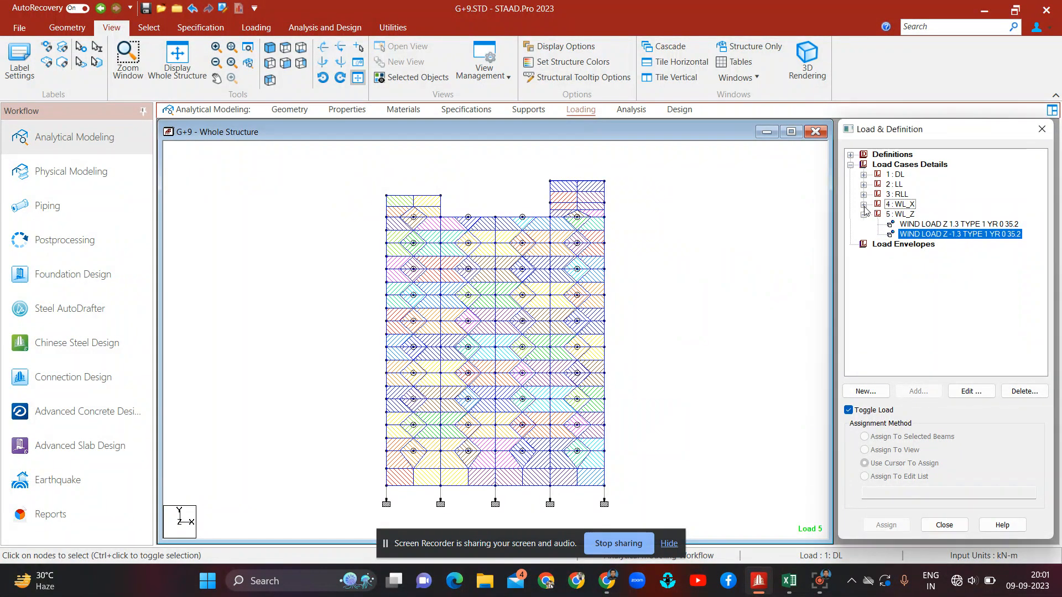
pyautogui.click(864, 215)
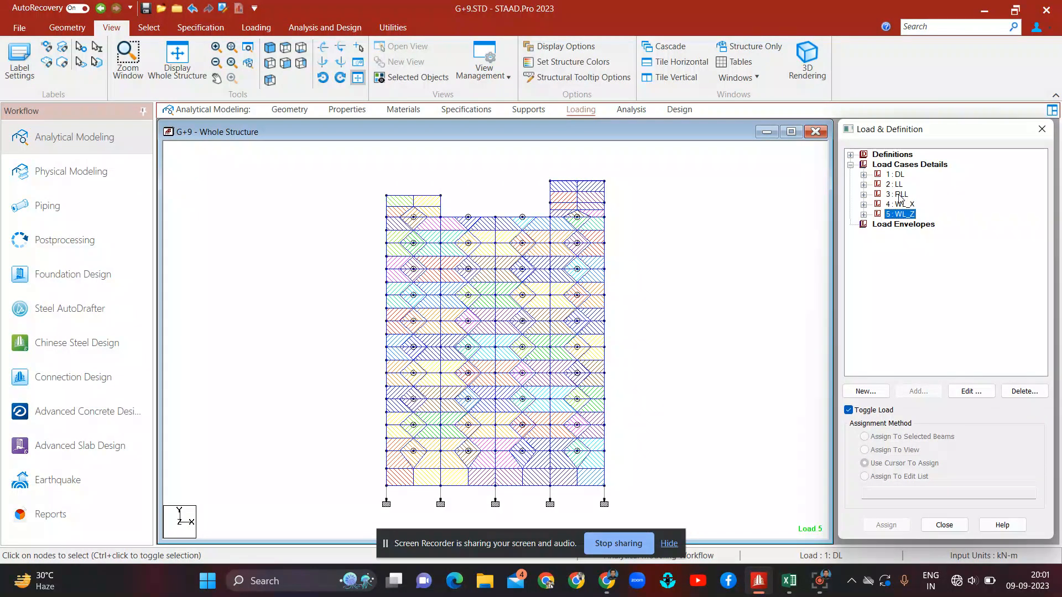
pyautogui.click(897, 175)
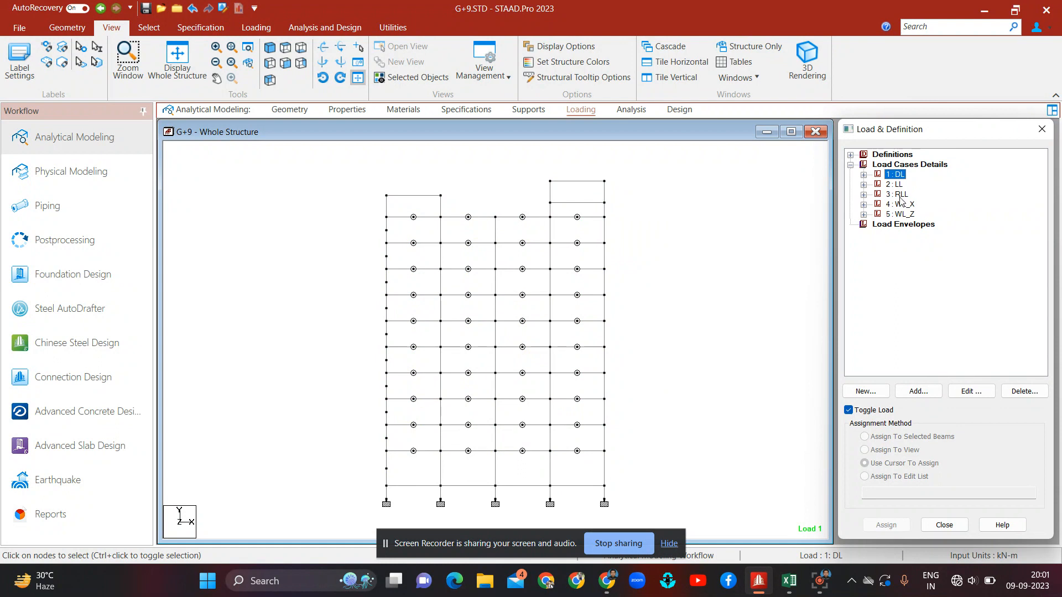
pyautogui.click(718, 227)
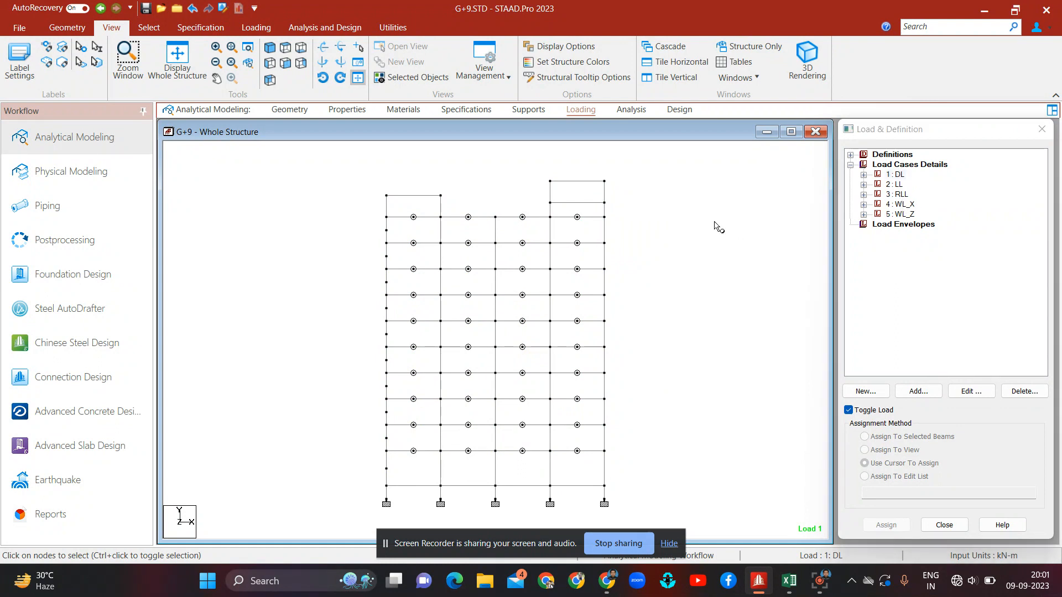